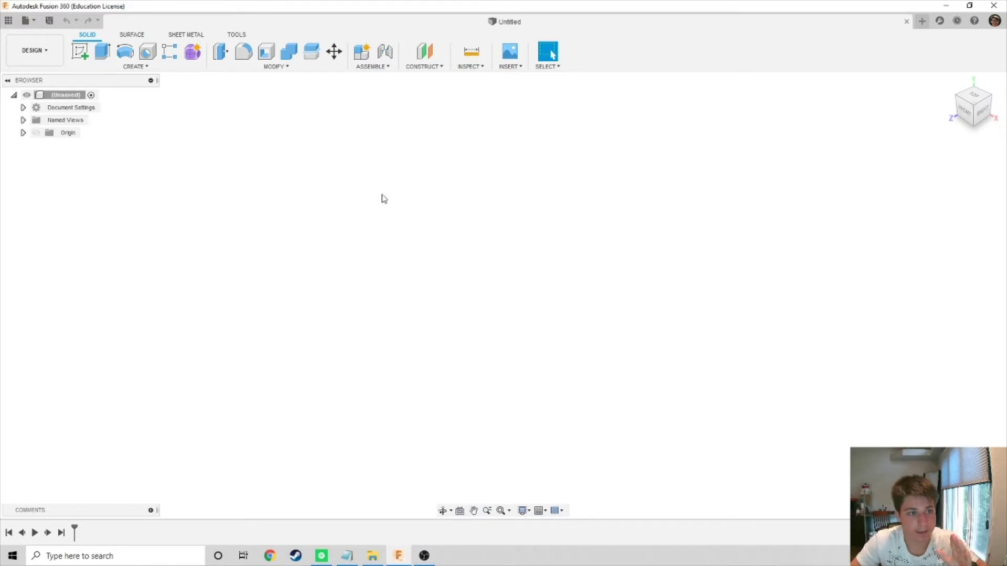
click(184, 67)
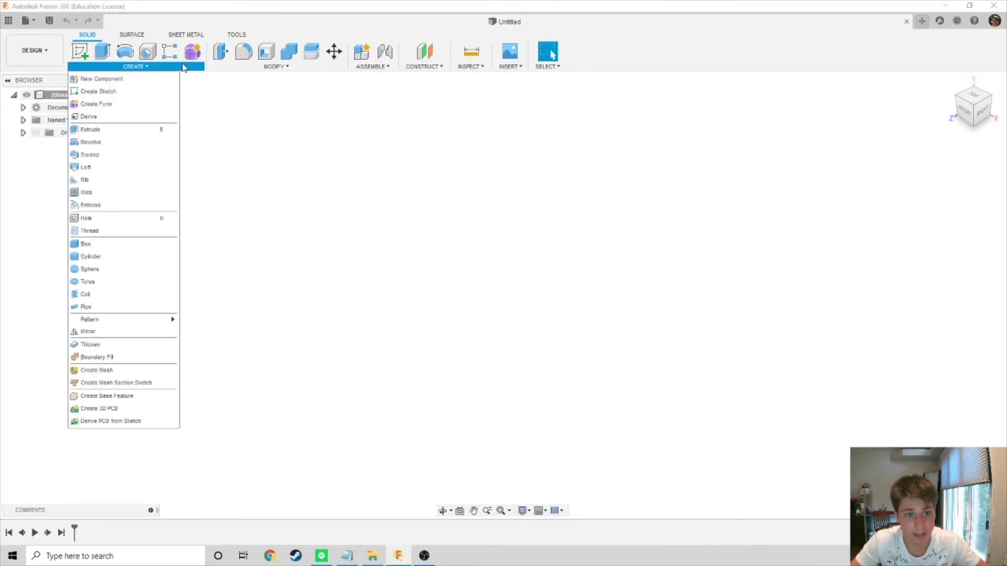
mouse_move(221, 69)
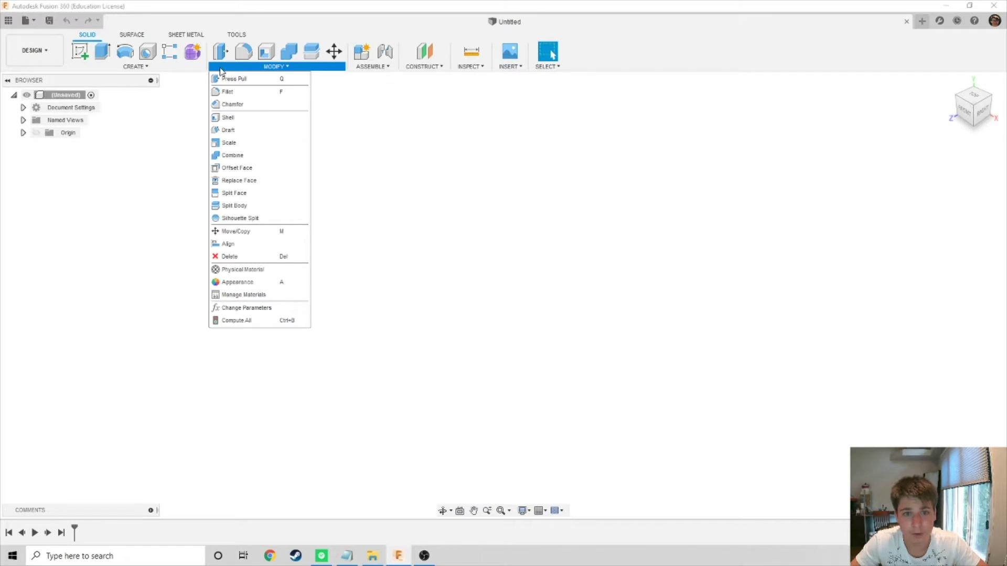
mouse_move(408, 70)
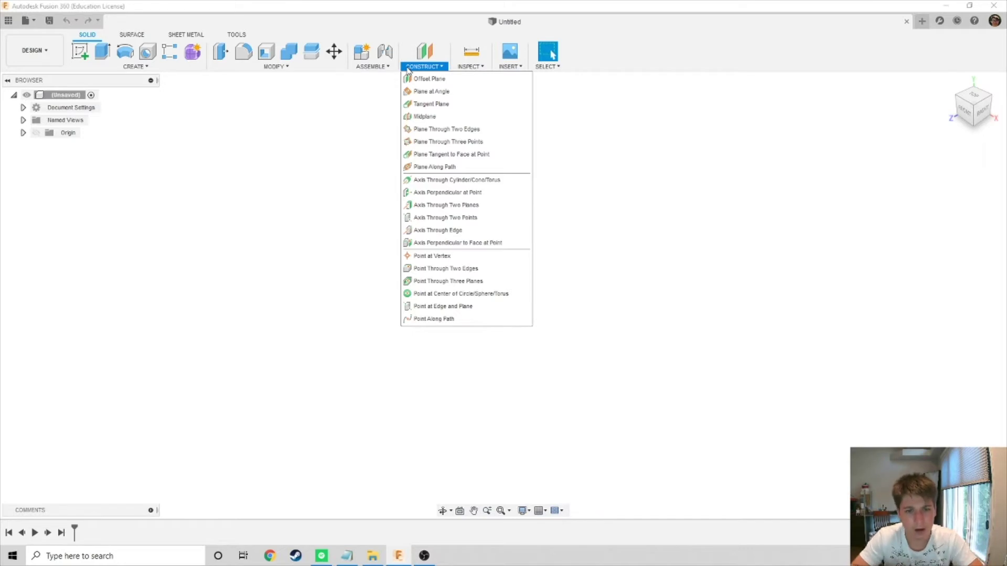
mouse_move(180, 70)
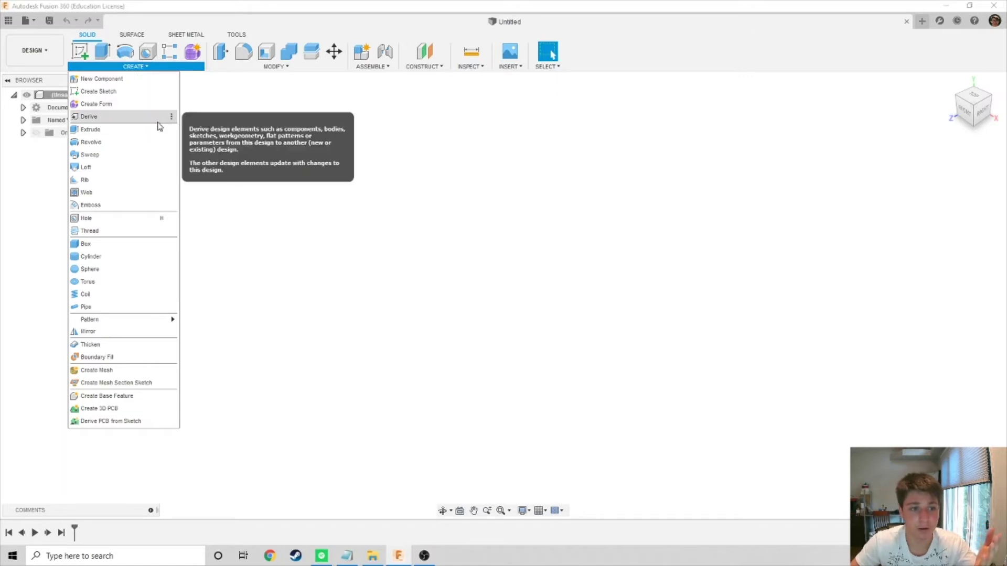
click(237, 67)
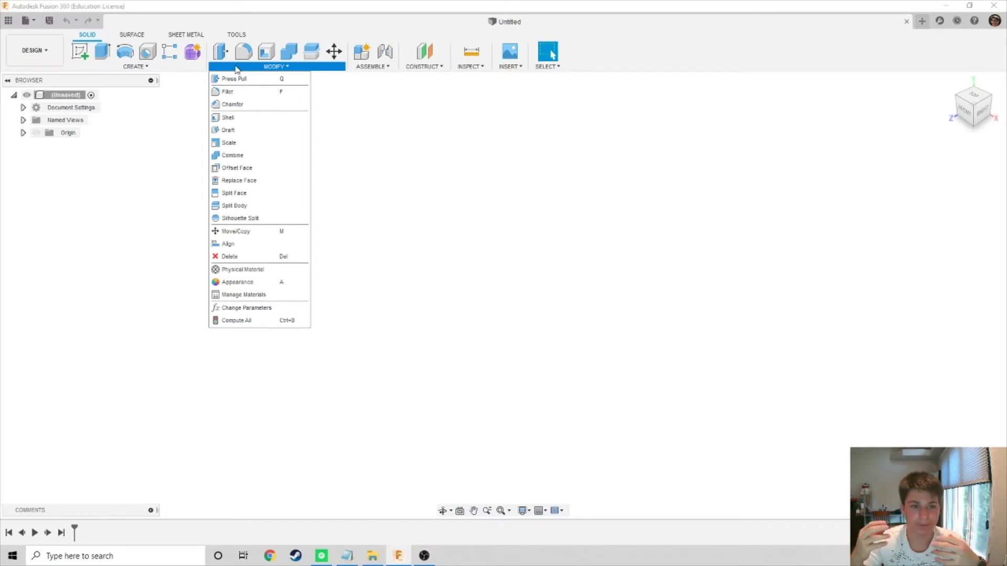
click(174, 67)
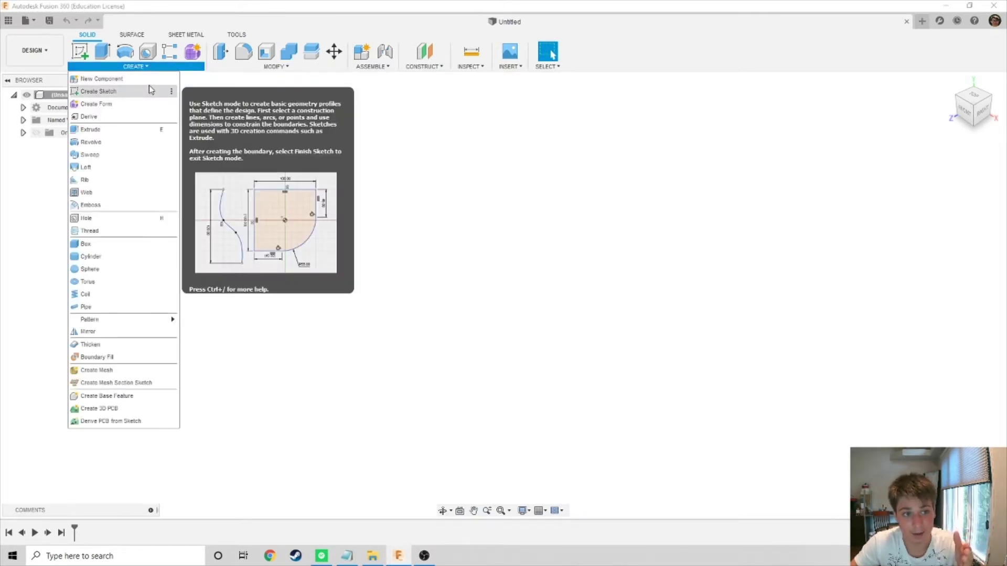
Start a new sketch on the horizontal origin plane
click(80, 51)
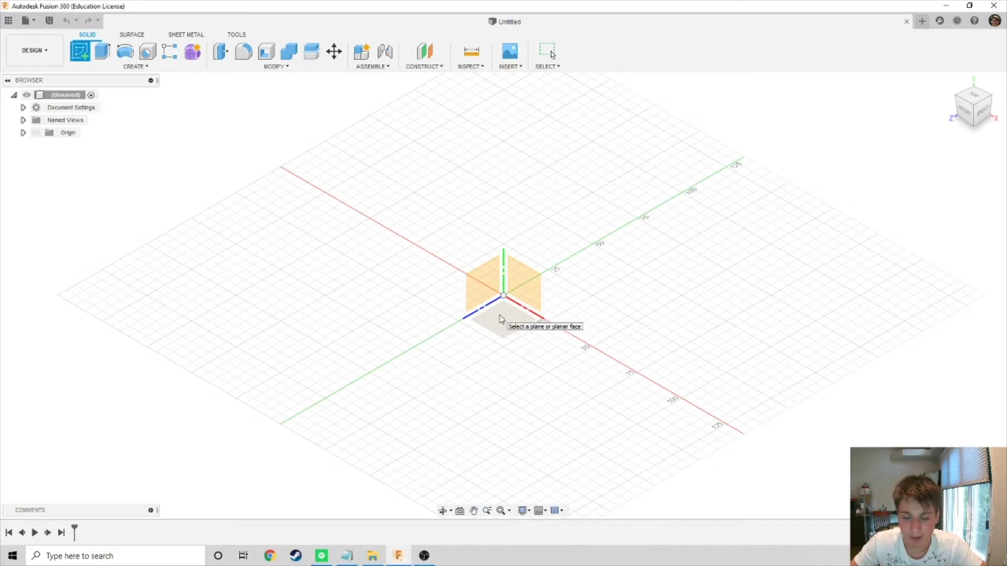
click(499, 318)
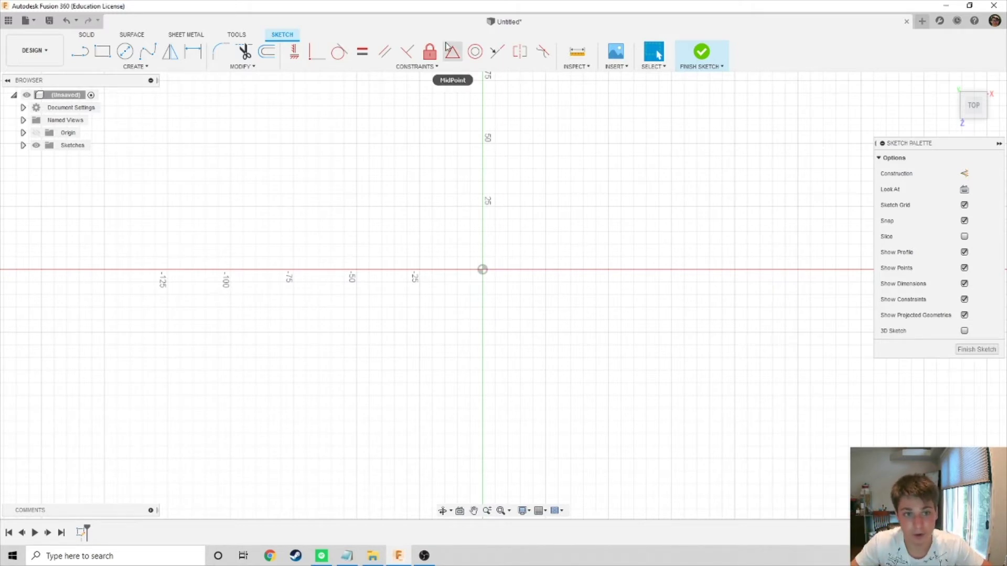
click(86, 34)
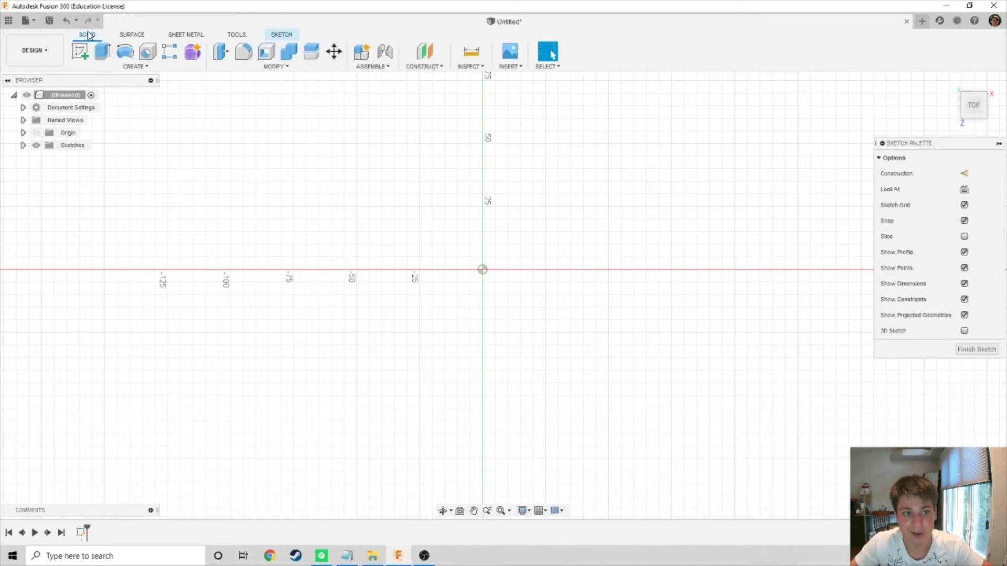
click(282, 34)
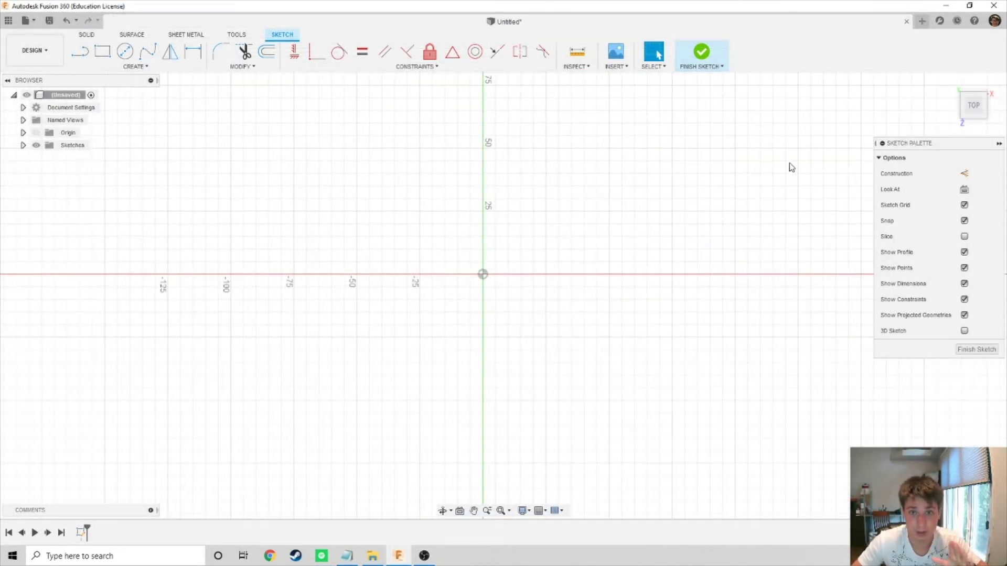
Sketch a 2-point rectangle about 50 mm wide and 35 mm high, with its lower-left corner at the origin
click(152, 69)
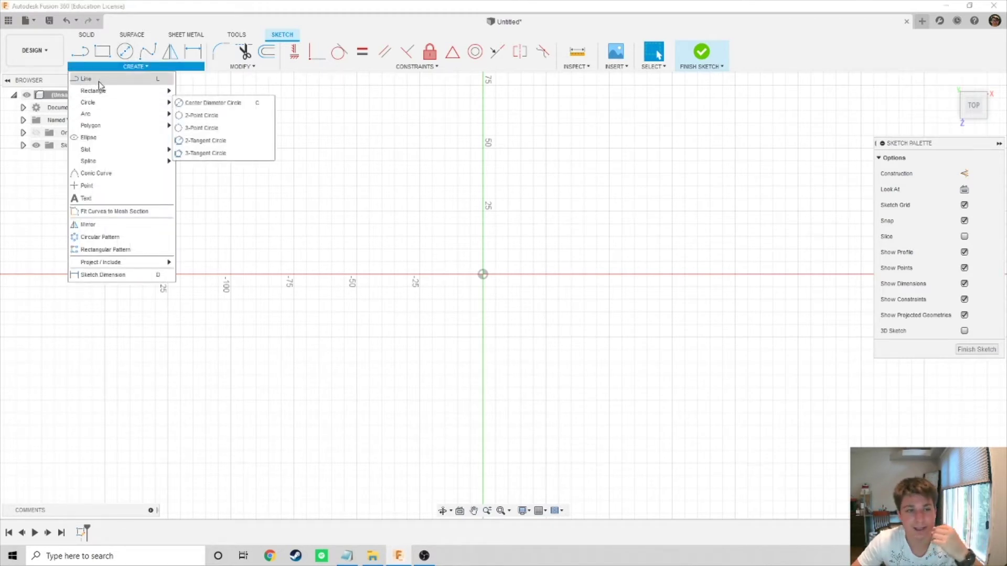
mouse_move(108, 102)
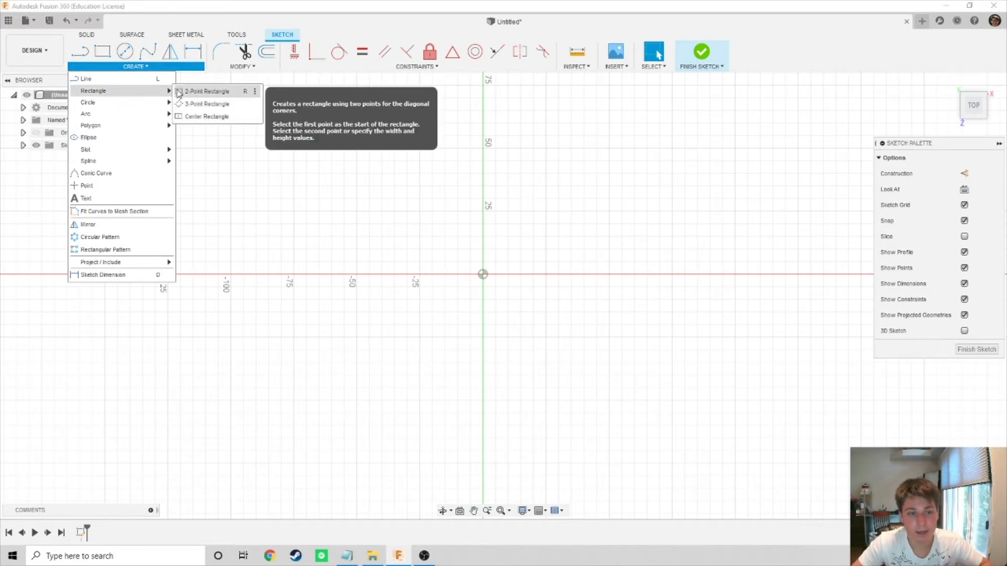
click(179, 93)
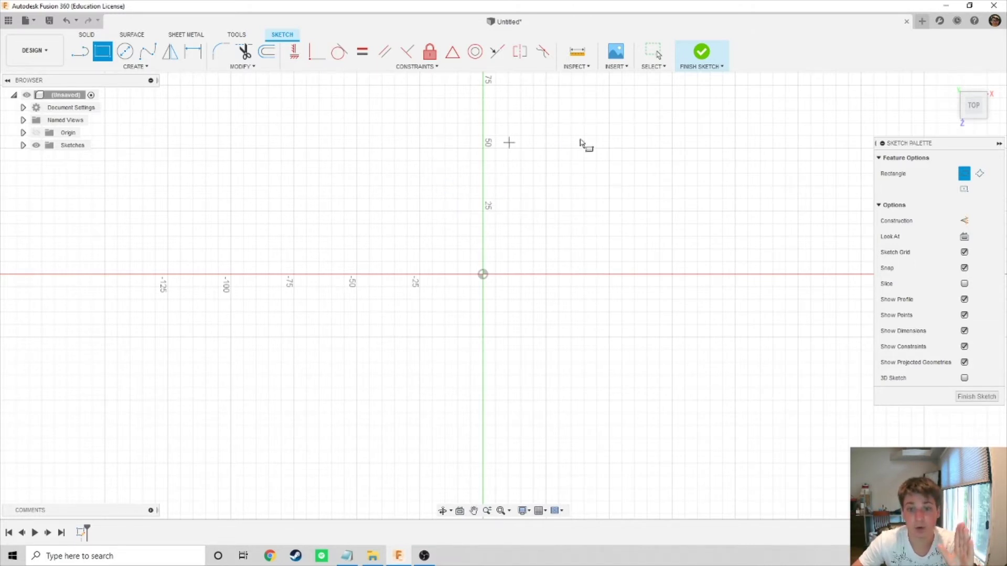
click(482, 274)
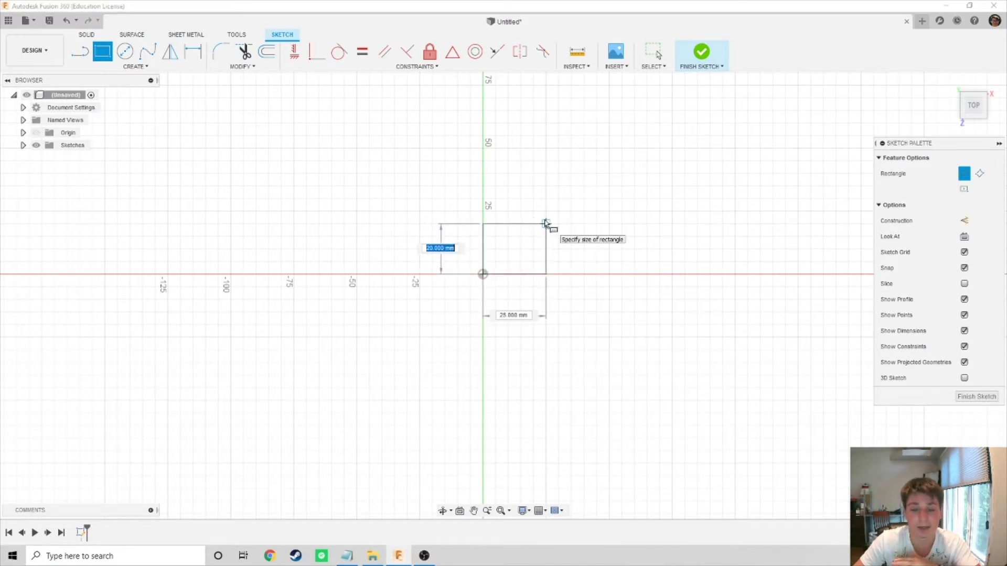
click(608, 186)
middle_drag(685, 204, 623, 210)
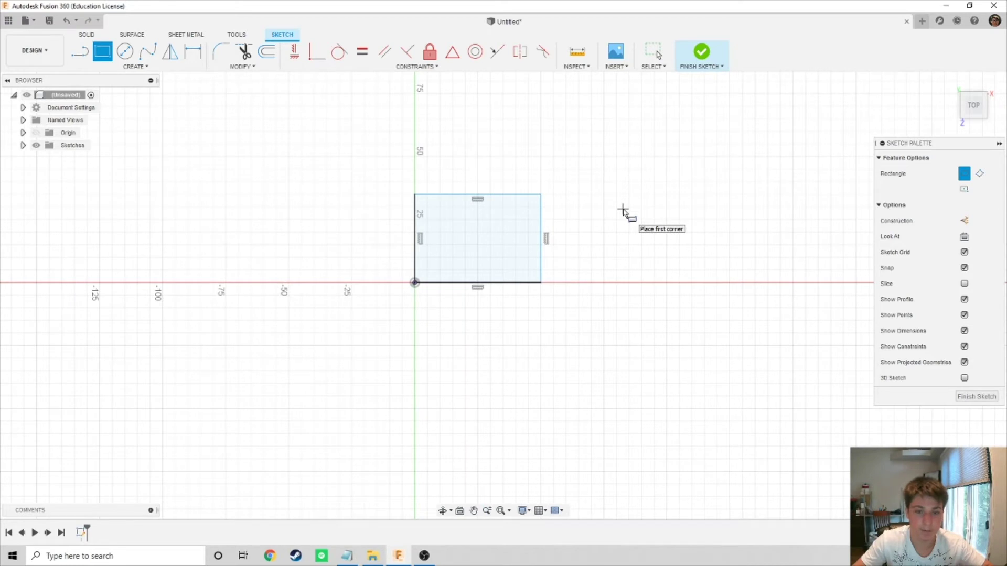
middle_drag(702, 209, 623, 207)
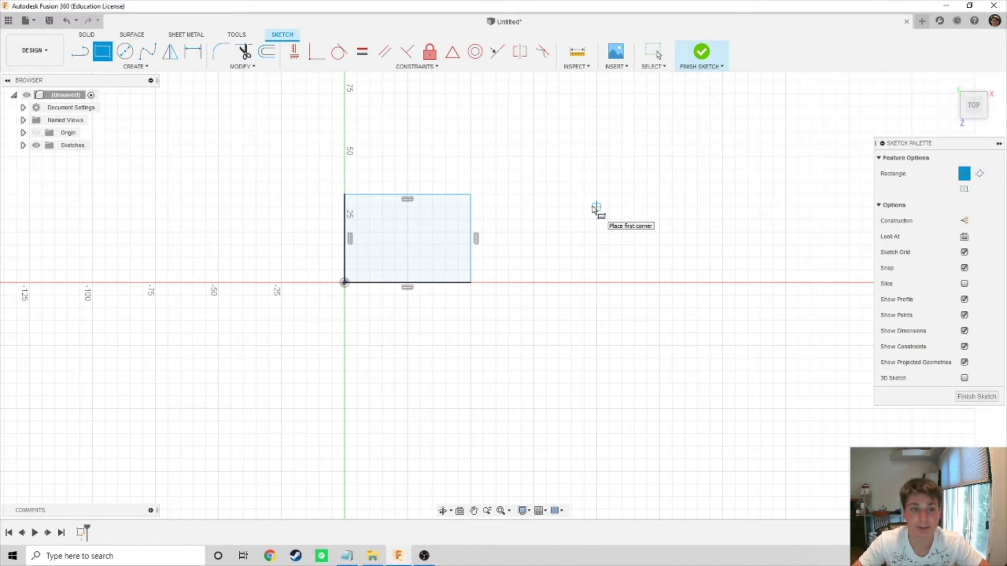
Draw a 3-point arc to the right of the rectangle, bulging upward from two endpoints about 25 mm apart on the red axis
click(136, 66)
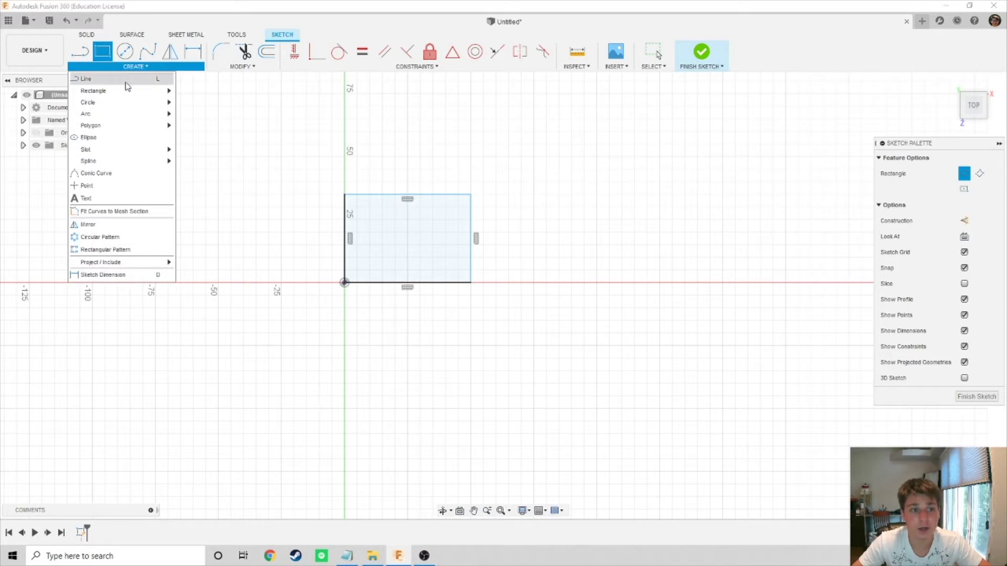
mouse_move(124, 114)
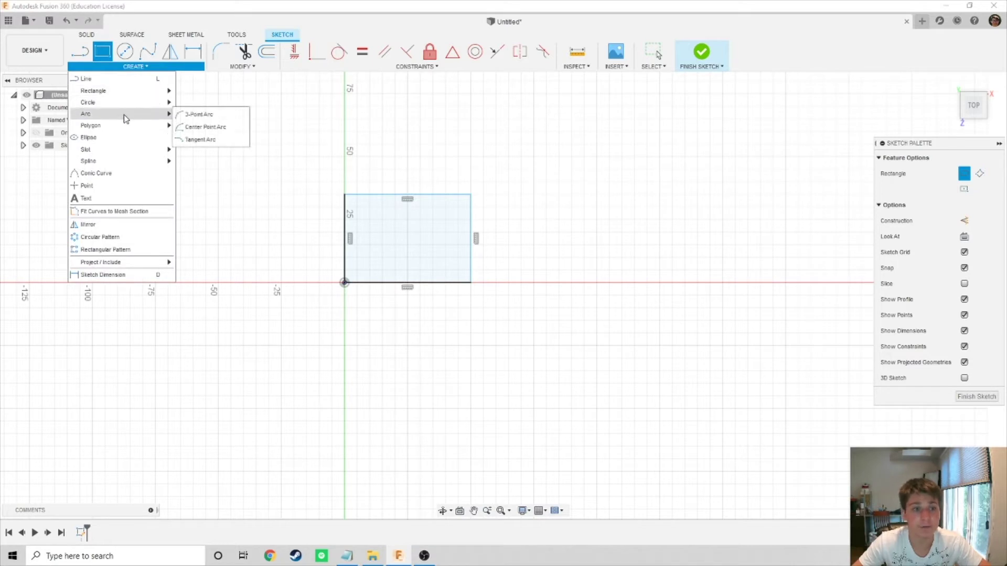
click(183, 116)
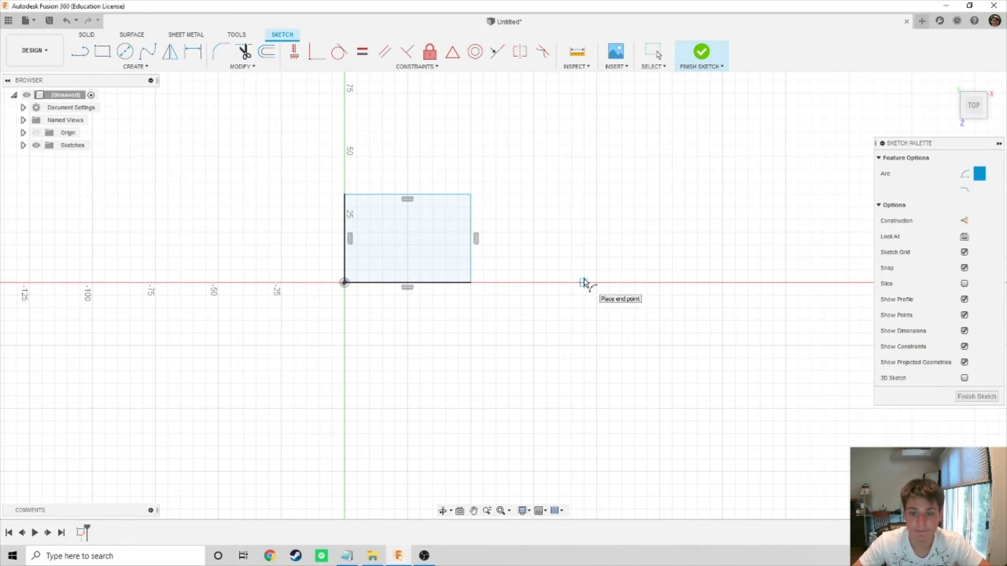
click(584, 283)
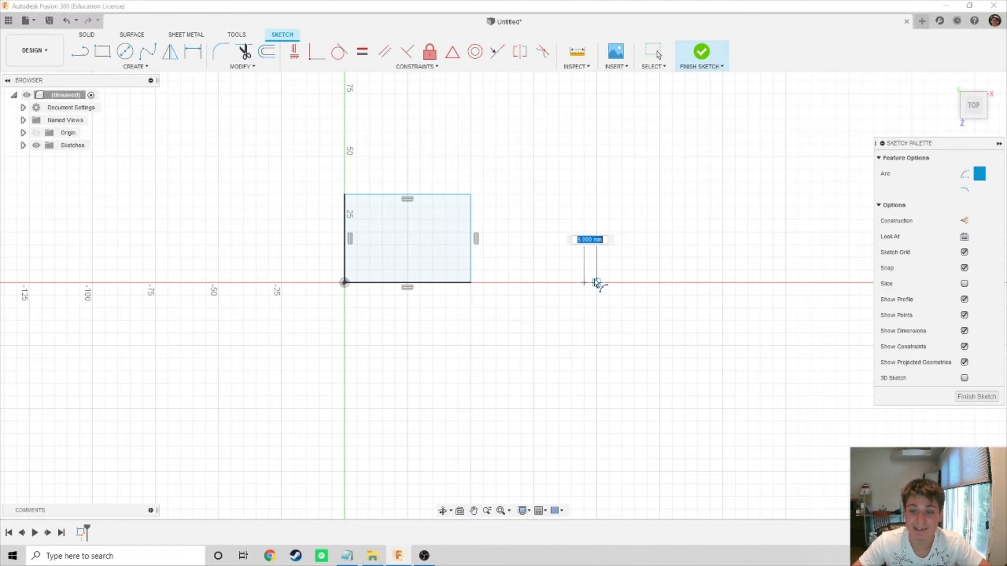
click(647, 283)
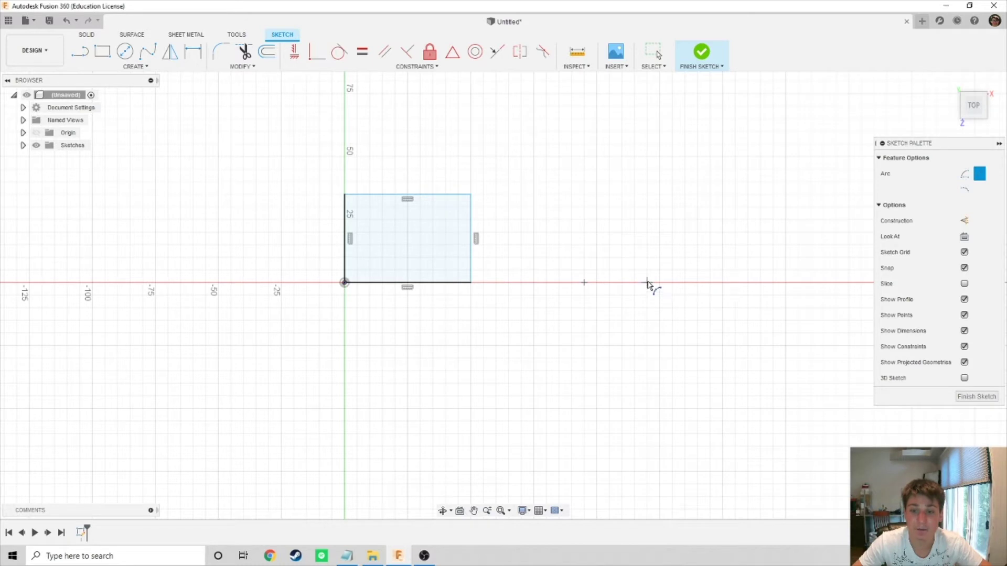
click(614, 207)
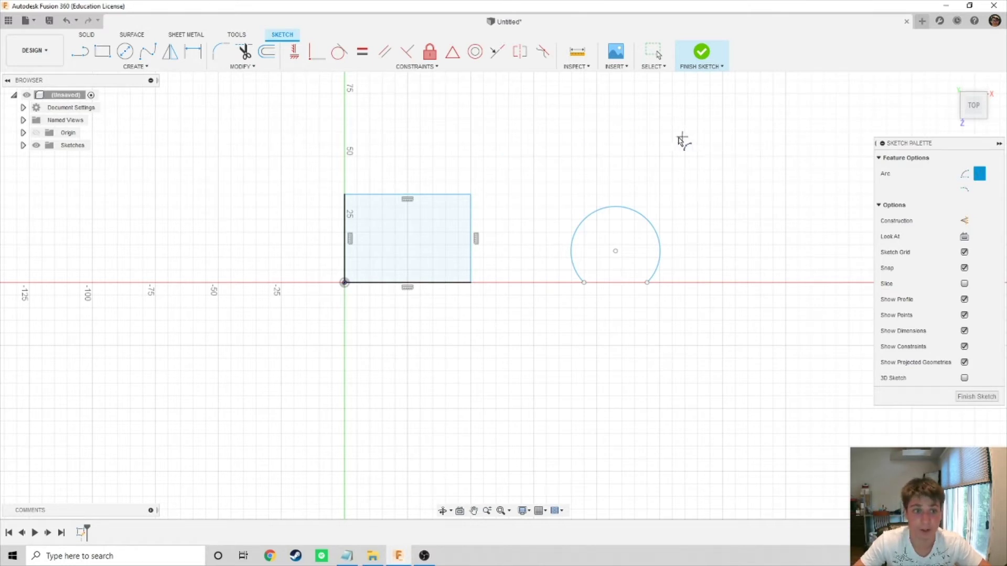
click(135, 66)
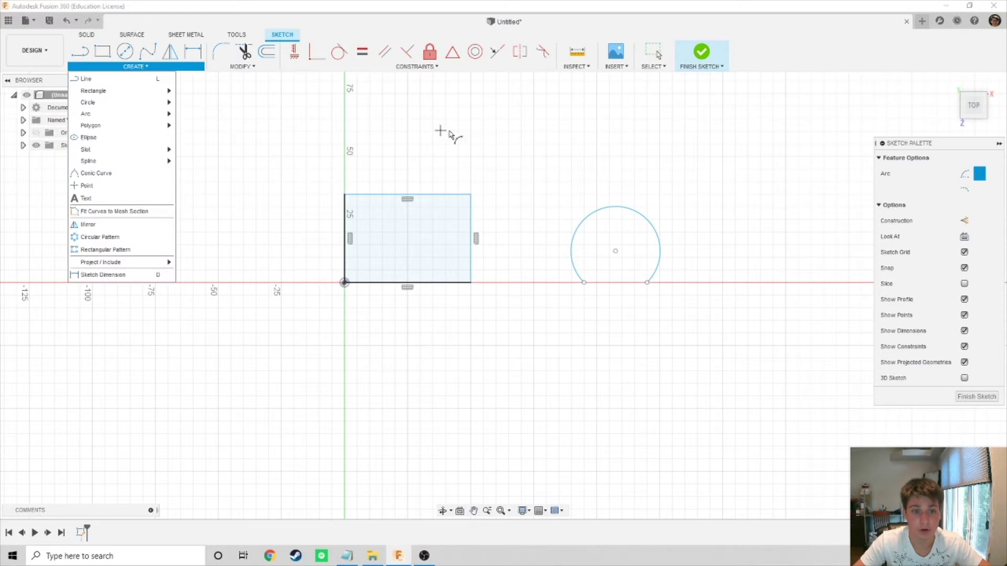
key(Escape)
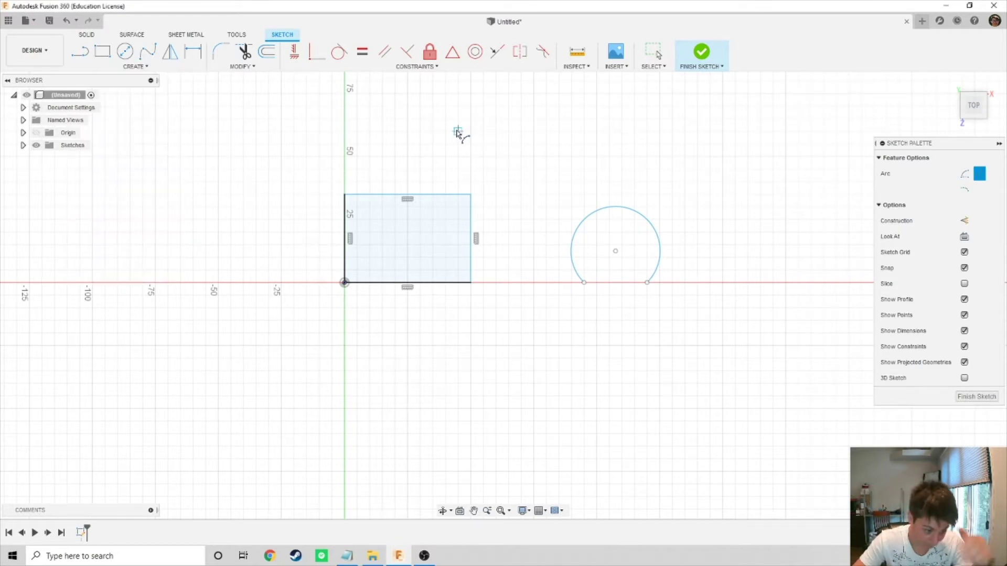
key(Escape)
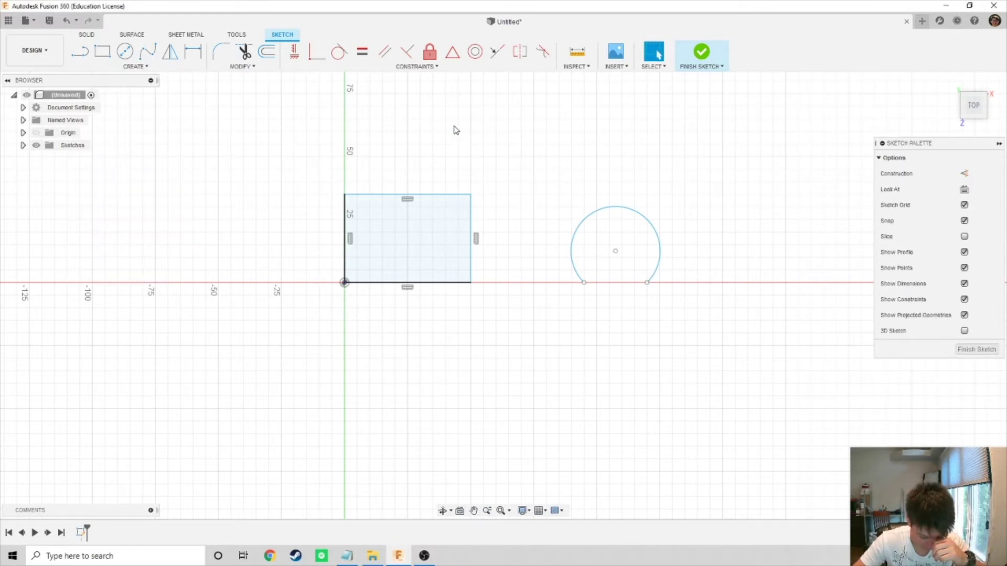
Draw three connected lines below the shapes: about 36 mm sloping up, 20 mm straight down, and a shorter one parallel to the first
middle_drag(526, 150, 468, 143)
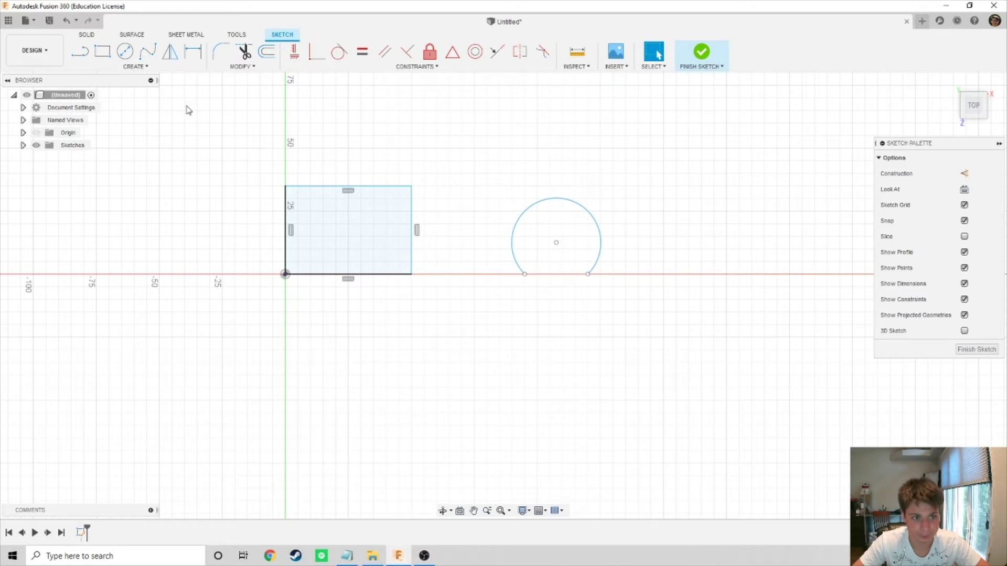
click(81, 52)
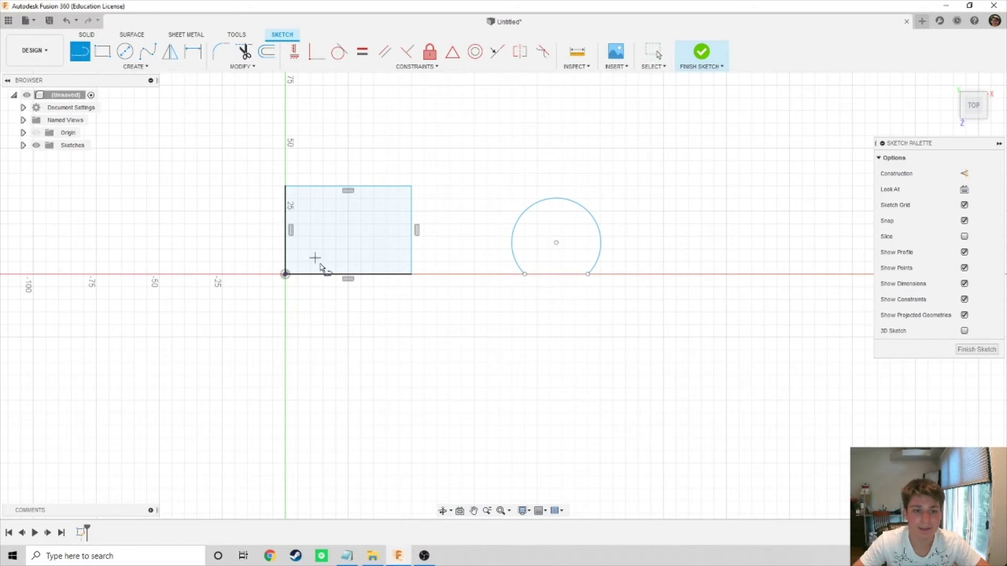
click(412, 401)
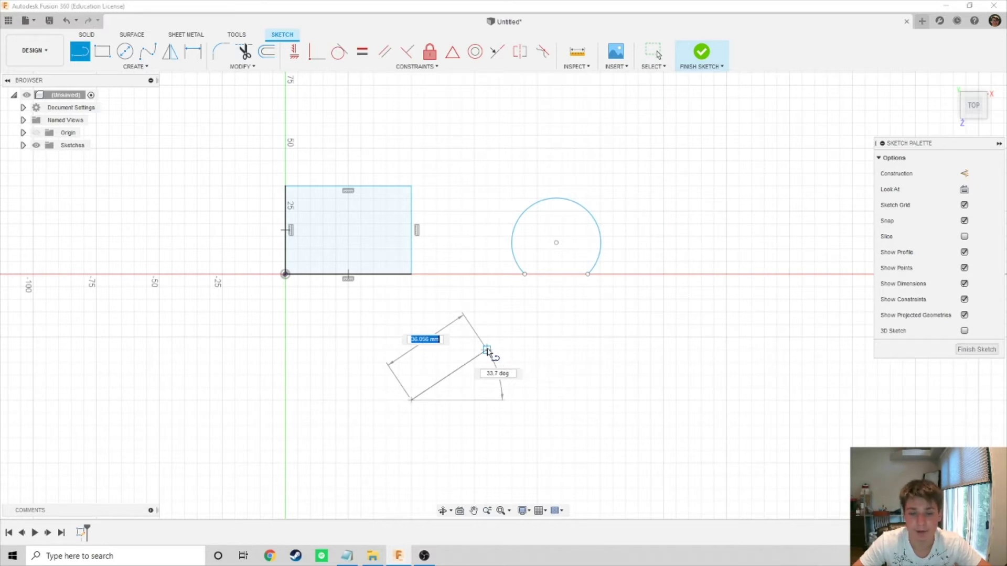
click(487, 350)
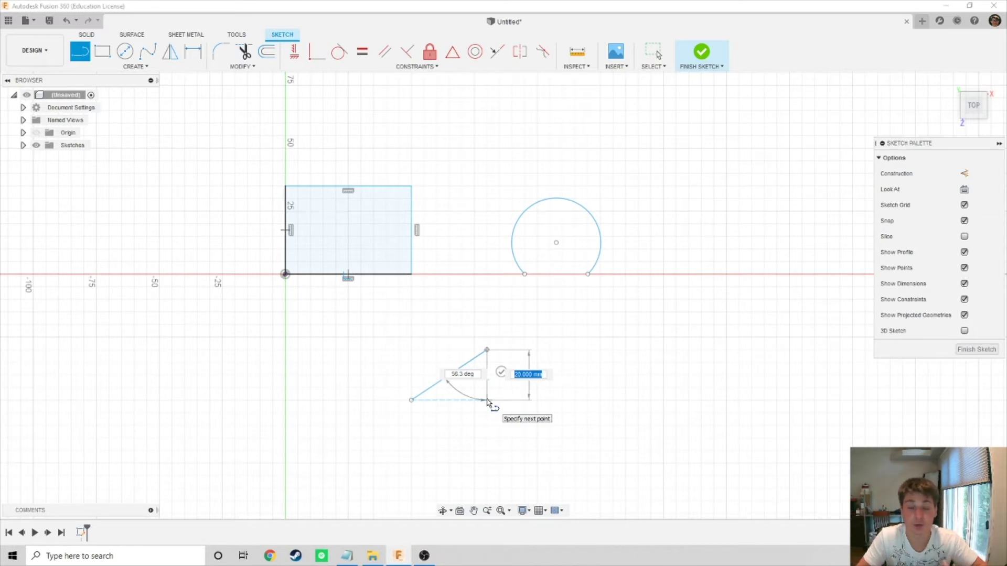
click(486, 400)
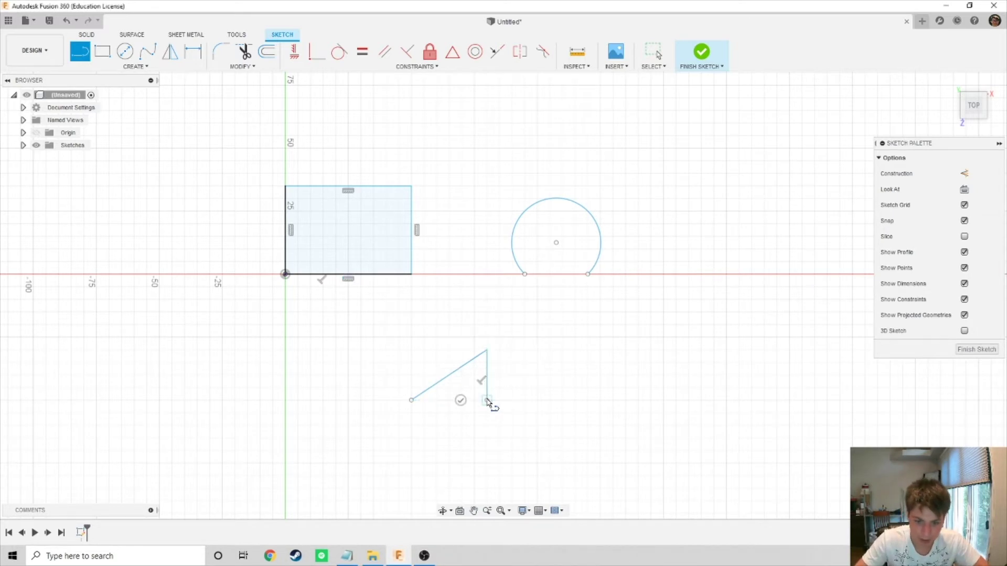
click(450, 426)
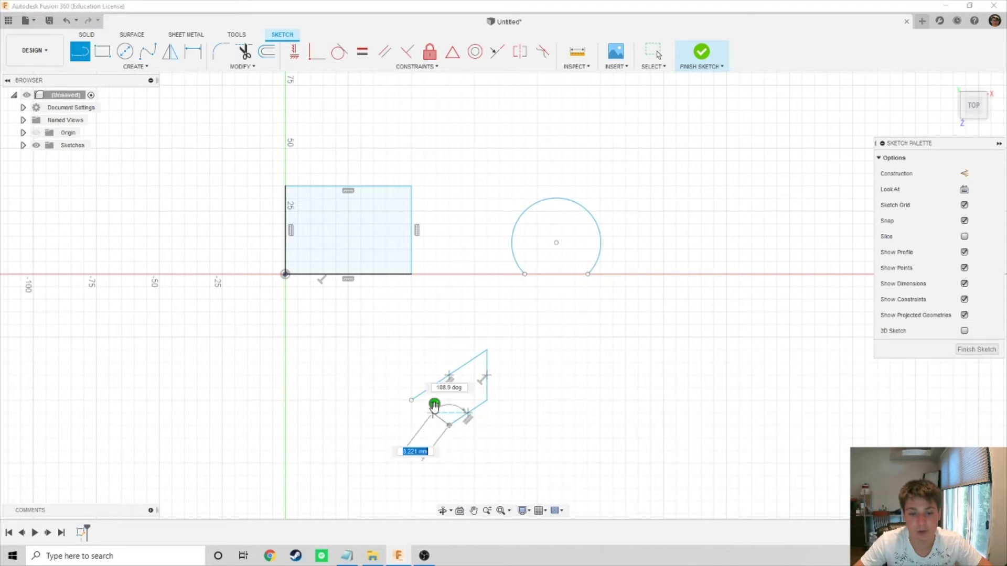
click(435, 405)
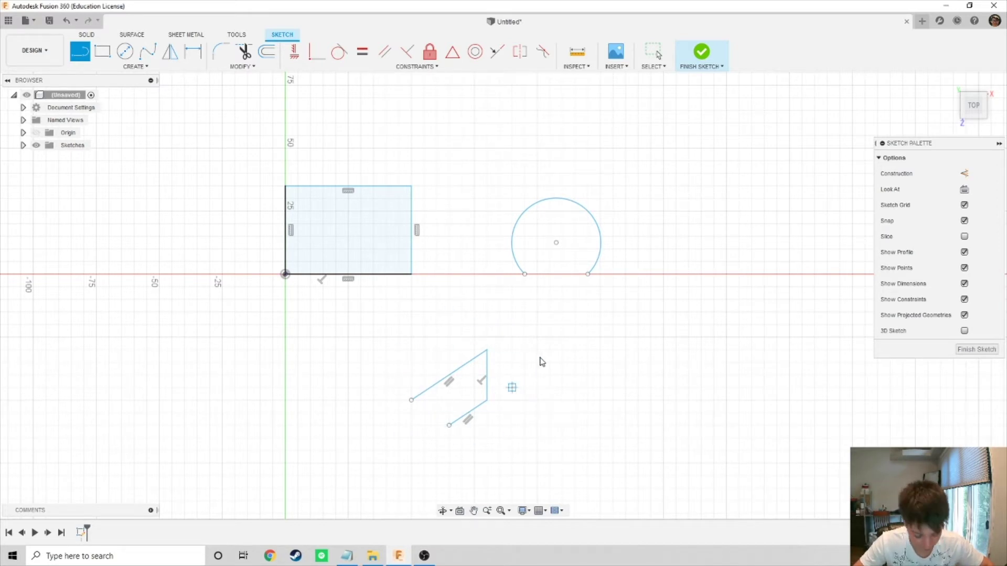
key(Escape)
Start a 2-point rectangle on the red axis to the right of the arc, with a height of 30.15874 mm and a width of 60 mm
mouse_move(543, 362)
middle_down()
mouse_move(551, 348)
mouse_move(403, 378)
mouse_move(364, 373)
mouse_move(352, 360)
middle_up()
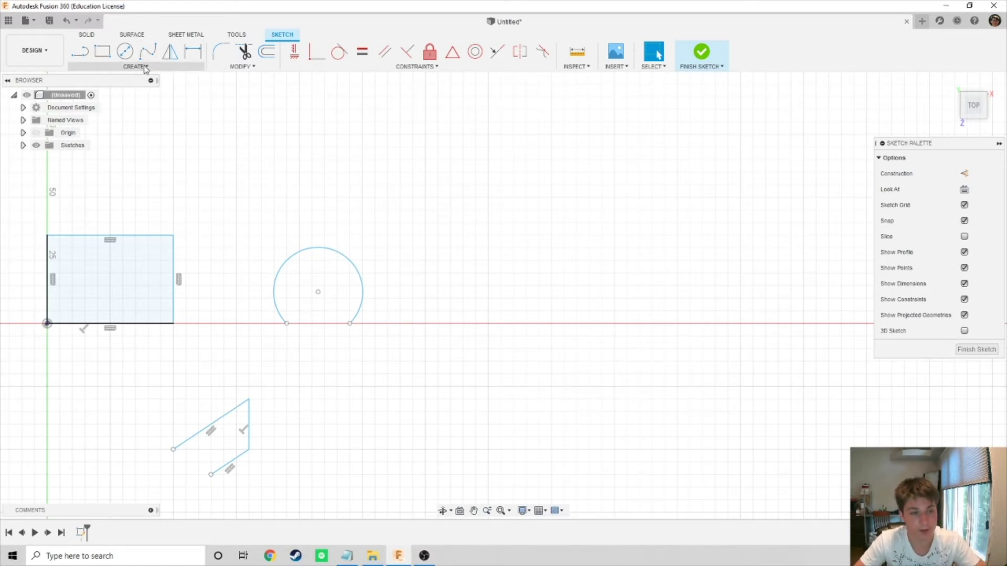
key(r)
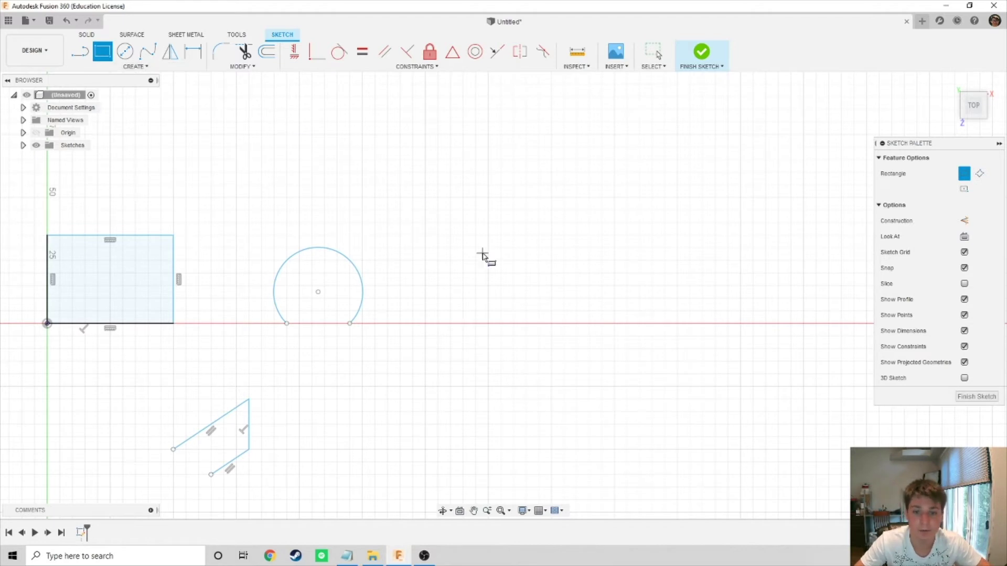
click(489, 323)
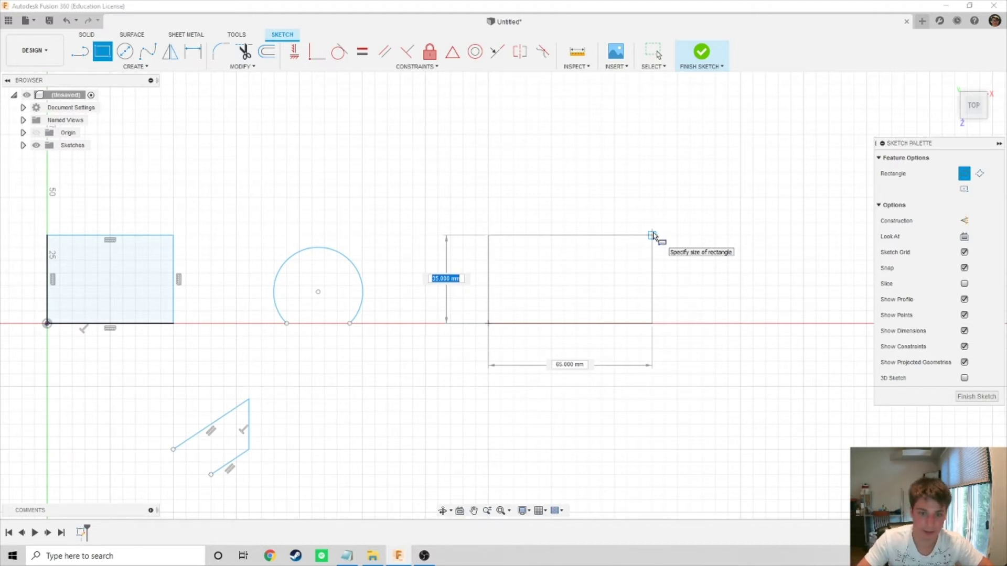
text(3)
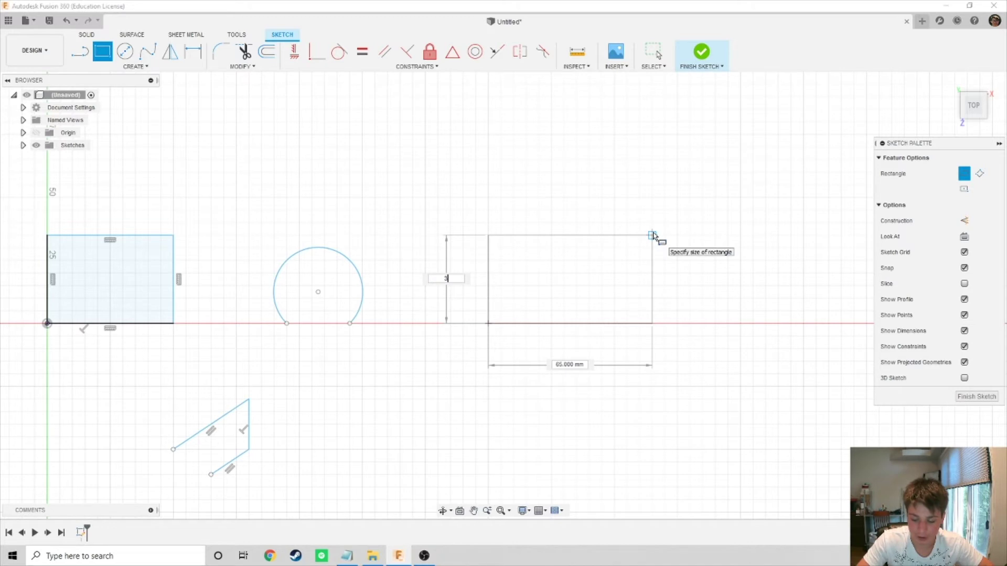
text(0.15874)
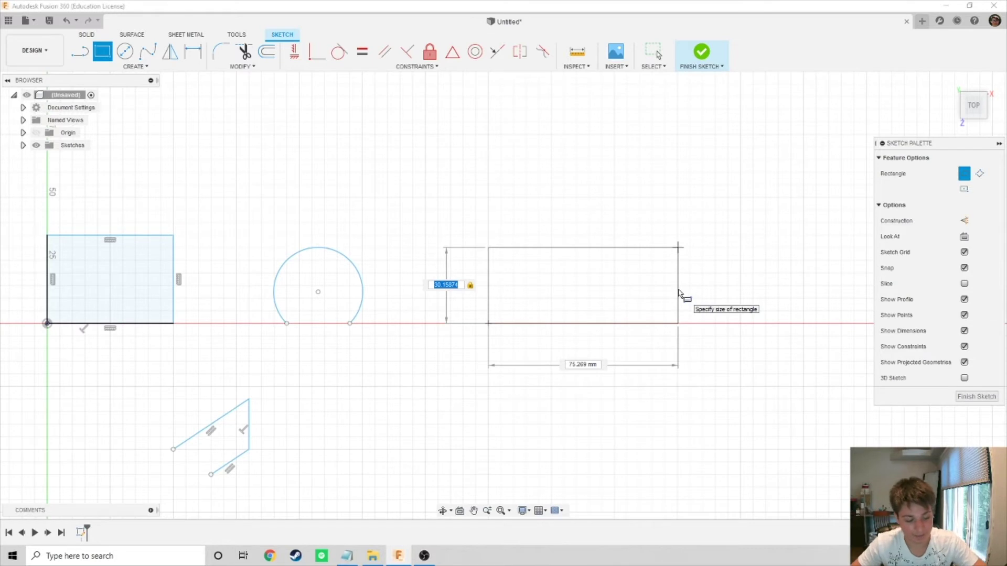
key(Tab)
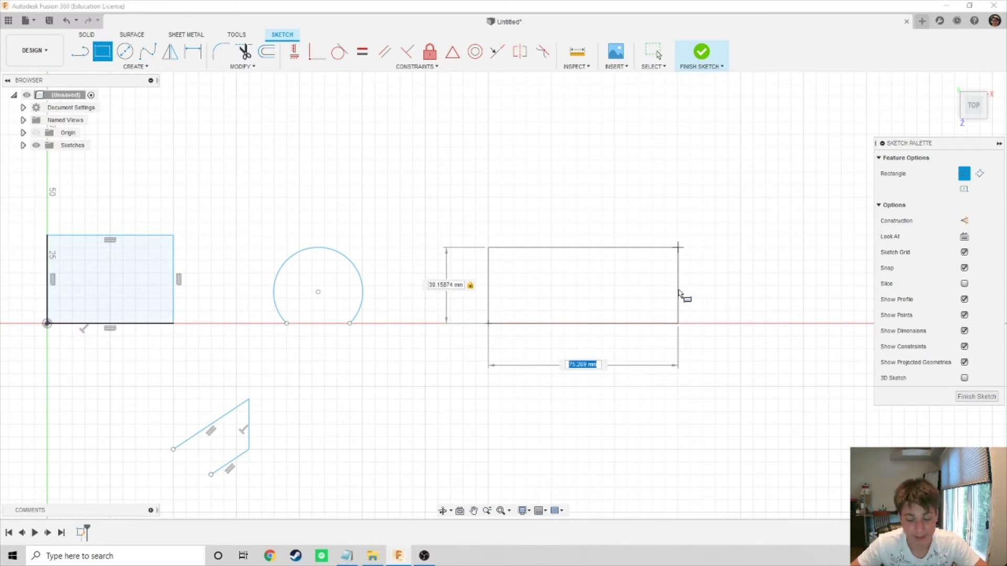
text(60)
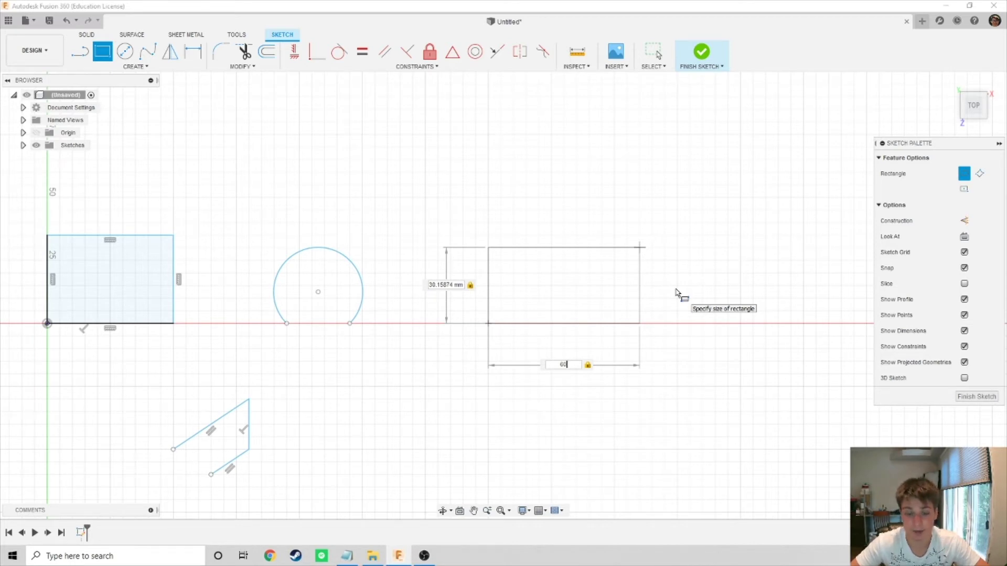
Change the height of the rectangle being drawn to 31 mm and complete it
key(Tab)
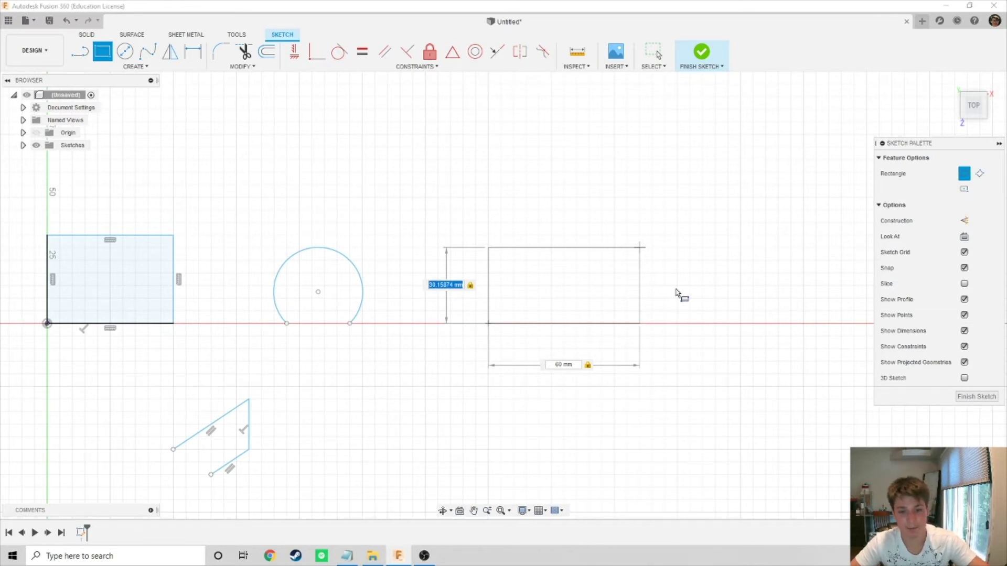
key(BackSpace)
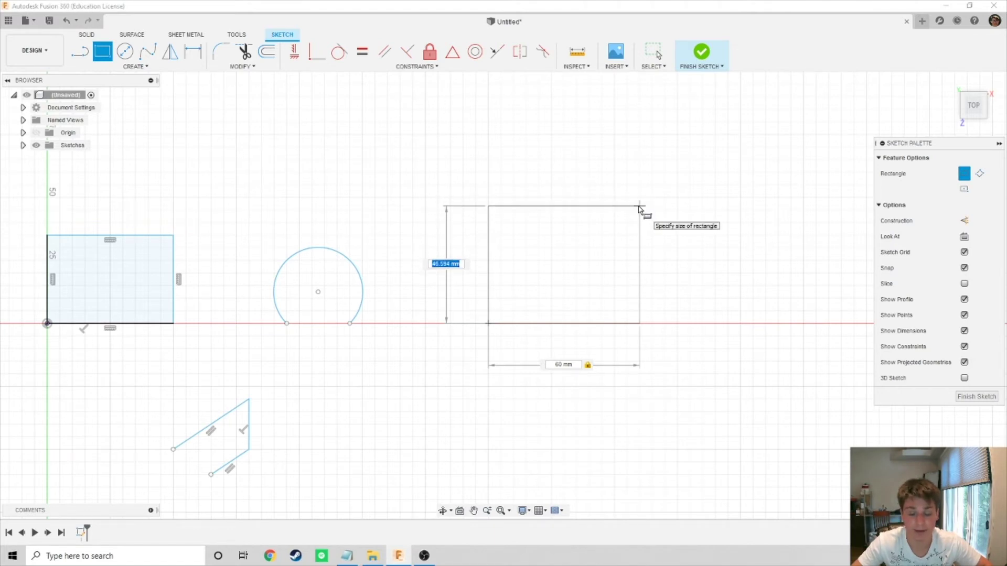
text(31)
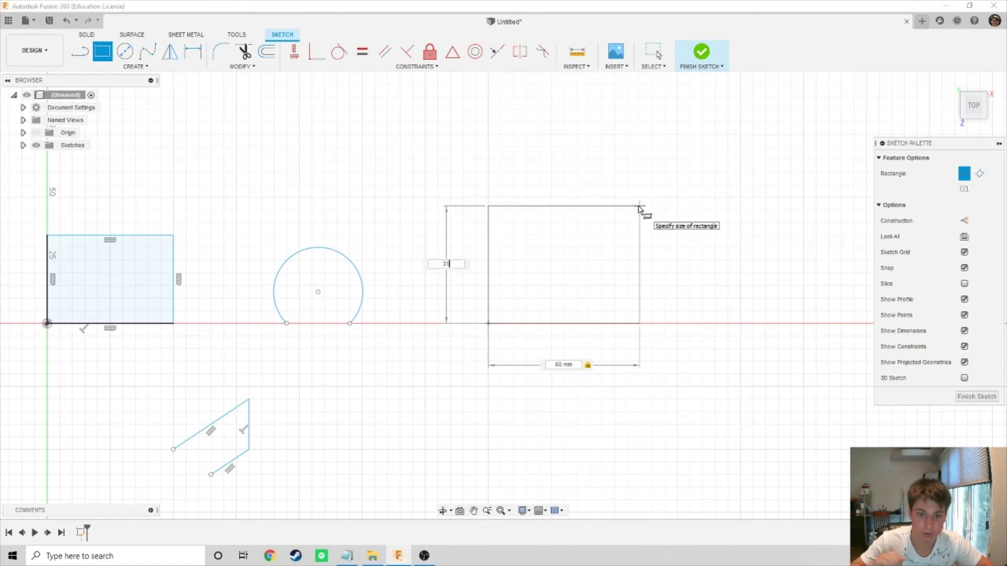
key(Tab)
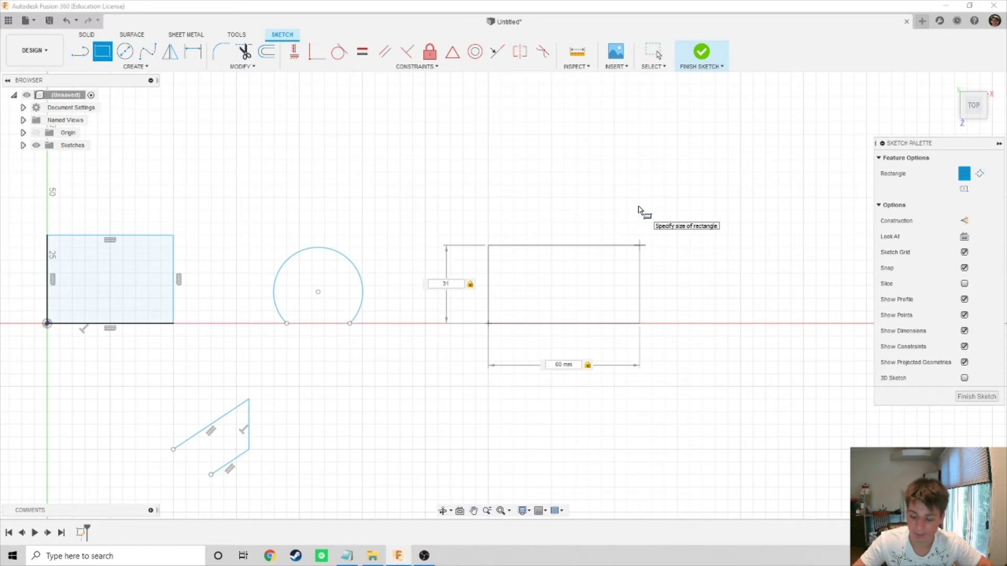
key(Return)
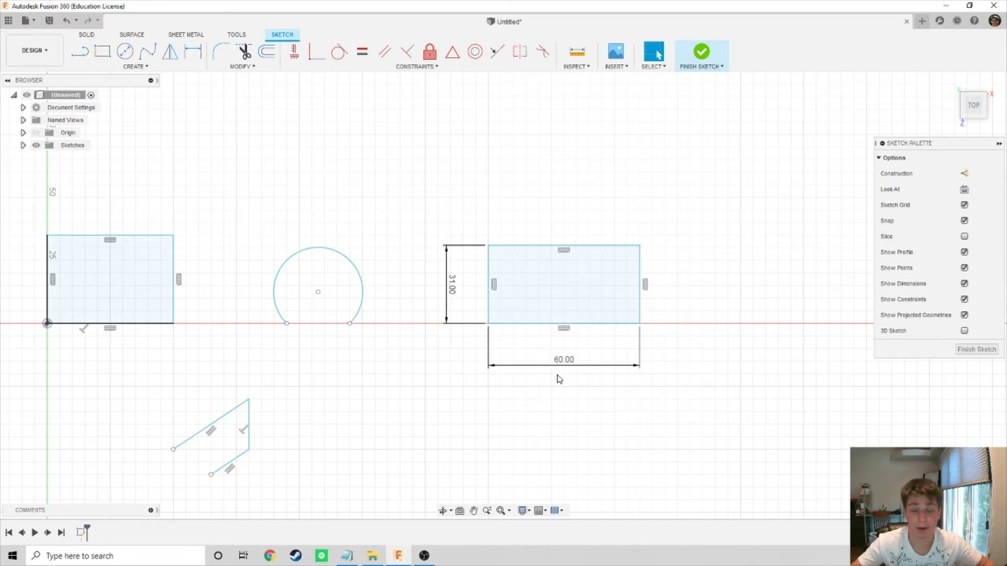
Reposition the new rectangle's dimensions, placing the width above its upper edge and the height close beside its right edge
mouse_move(563, 363)
mouse_down()
mouse_move(568, 394)
mouse_move(563, 353)
mouse_up()
drag(555, 464, 559, 355)
drag(453, 294, 675, 294)
drag(574, 349, 566, 222)
mouse_move(614, 357)
middle_down()
mouse_move(644, 339)
mouse_move(614, 357)
middle_up()
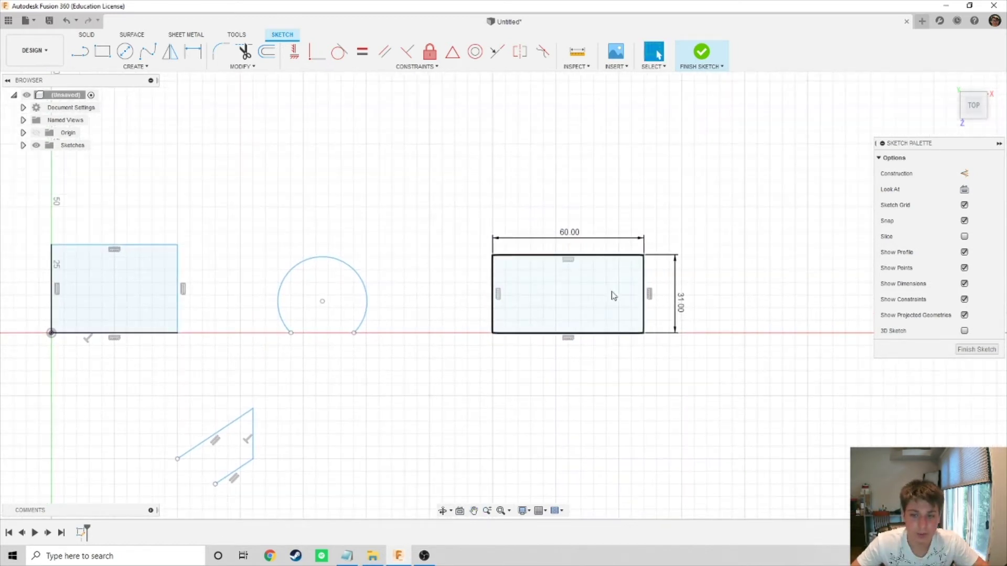
drag(678, 300, 662, 300)
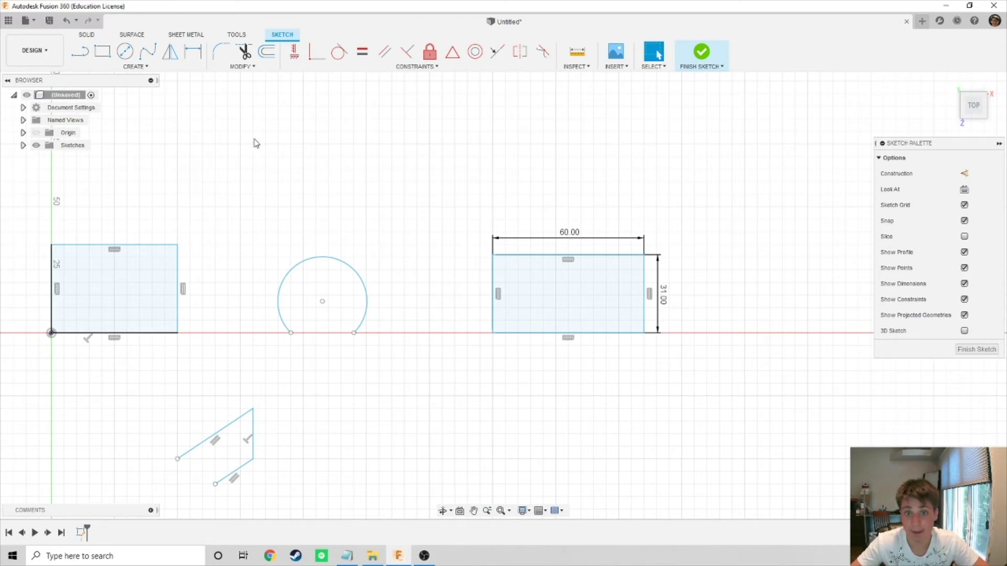
Dimension the upper edge of the rectangle at the origin to 75 mm
key(d)
middle_drag(169, 201, 344, 198)
click(314, 241)
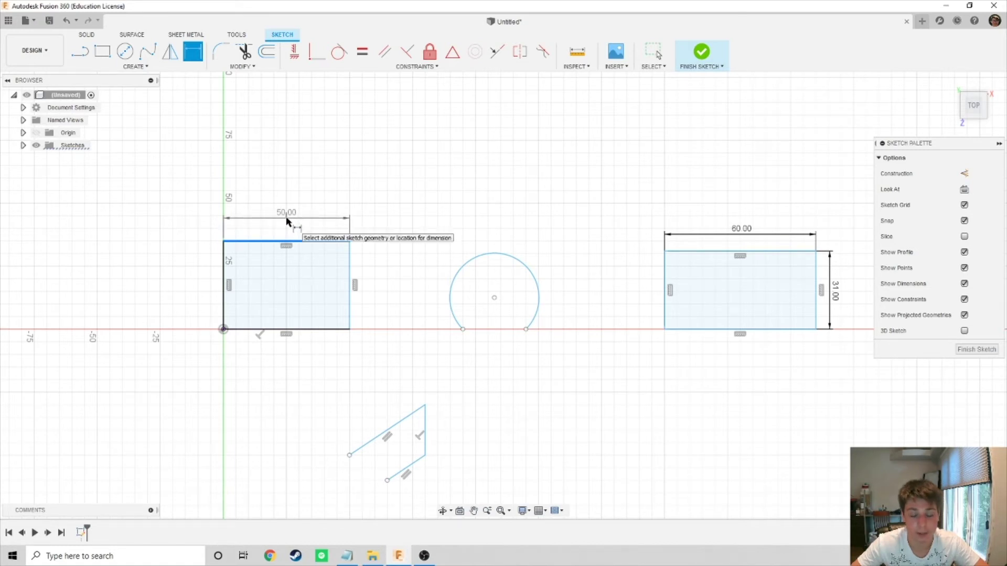
click(288, 217)
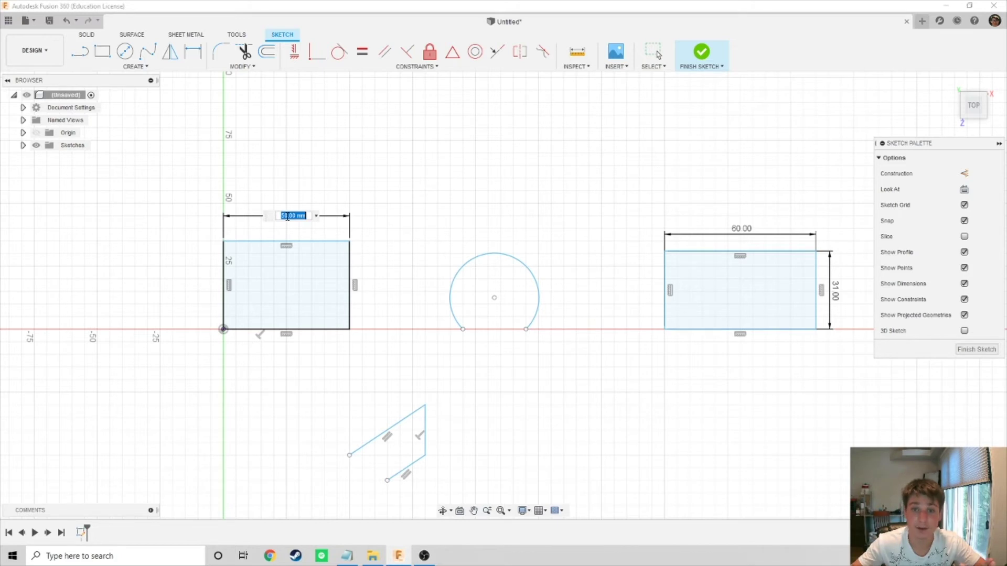
text(75)
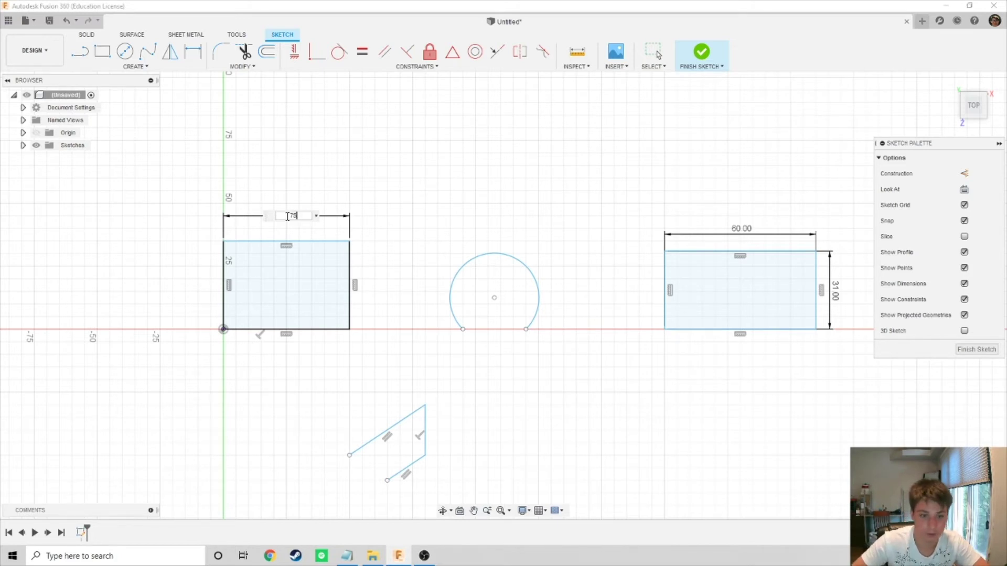
key(Return)
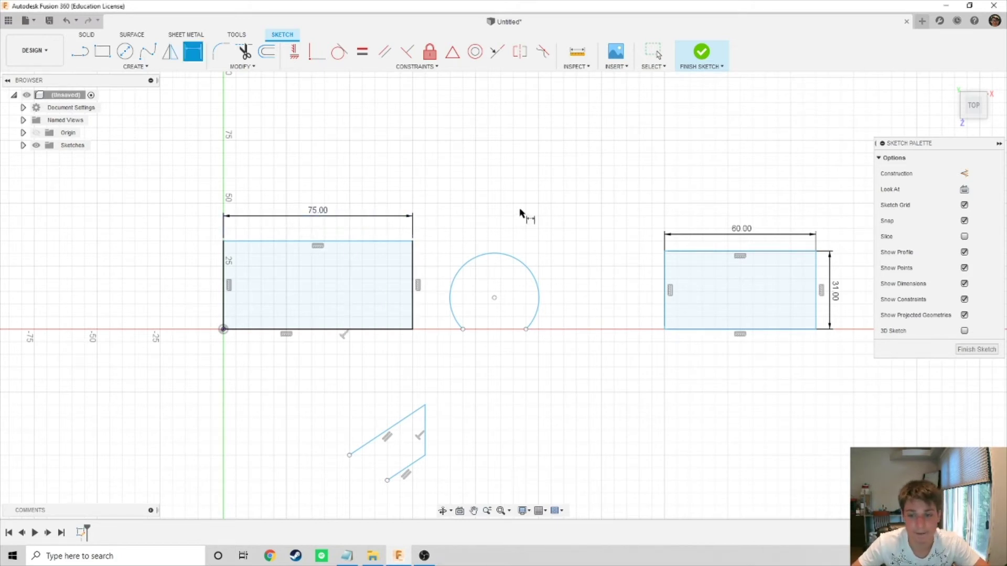
key(Escape)
Set the width of the rectangle right of the arc to 50 mm and delete its height dimension
middle_drag(552, 208, 464, 212)
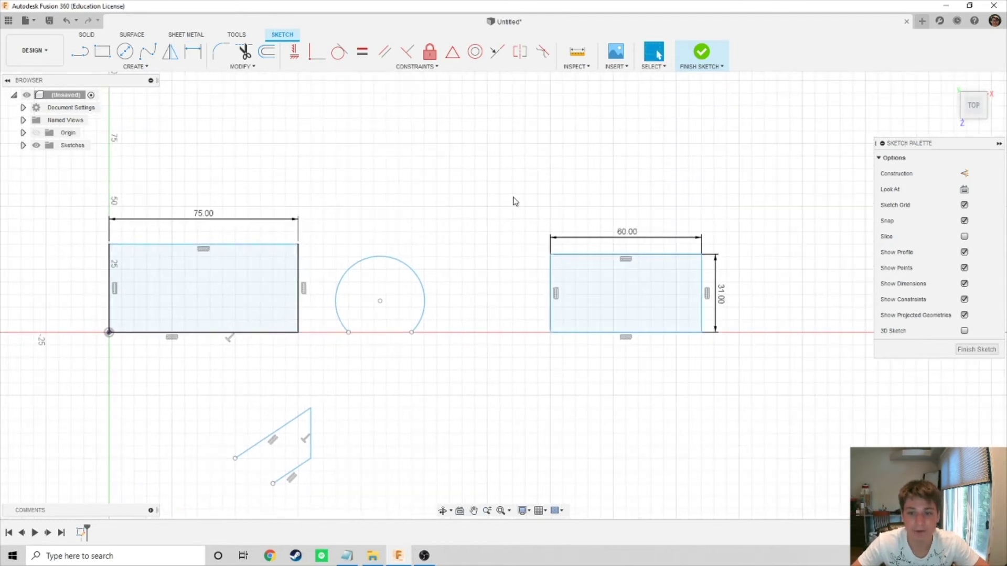
middle_drag(807, 229, 780, 221)
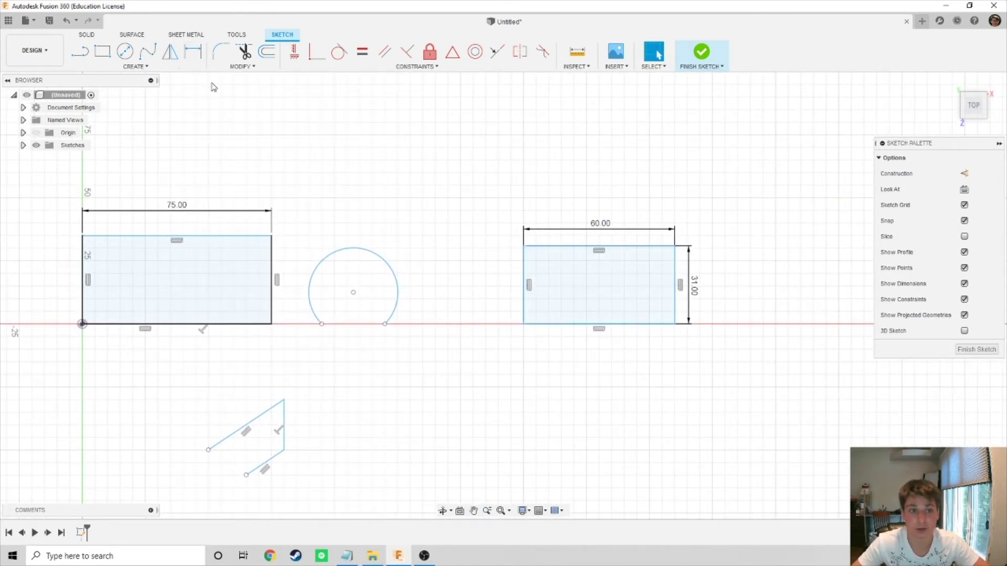
middle_drag(513, 143, 423, 139)
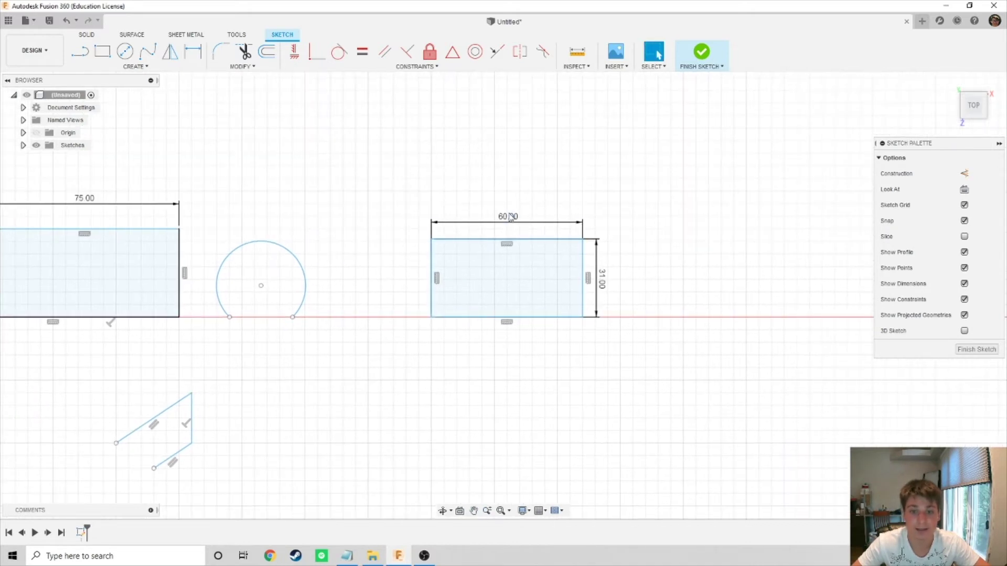
double_click(510, 219)
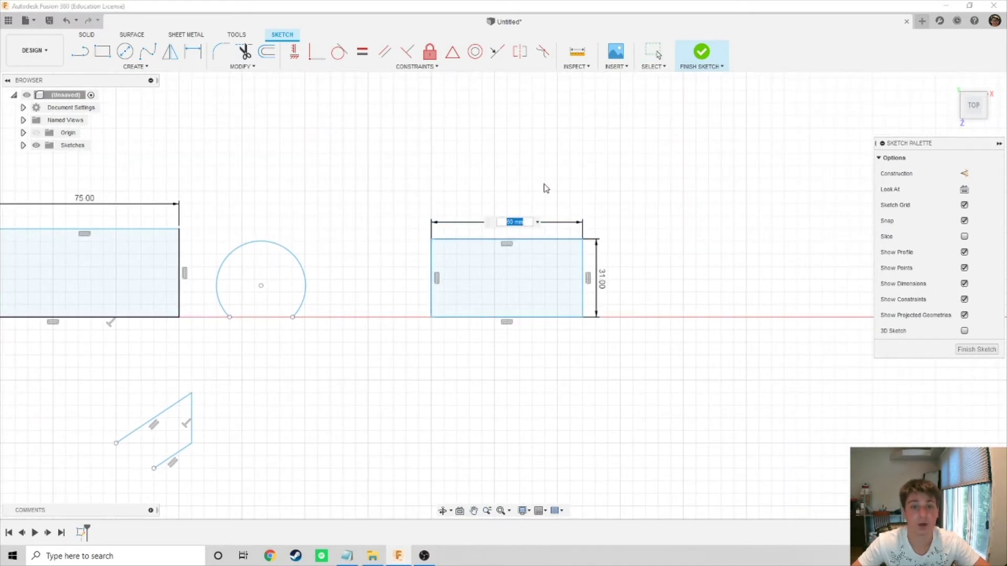
text(50)
key(Return)
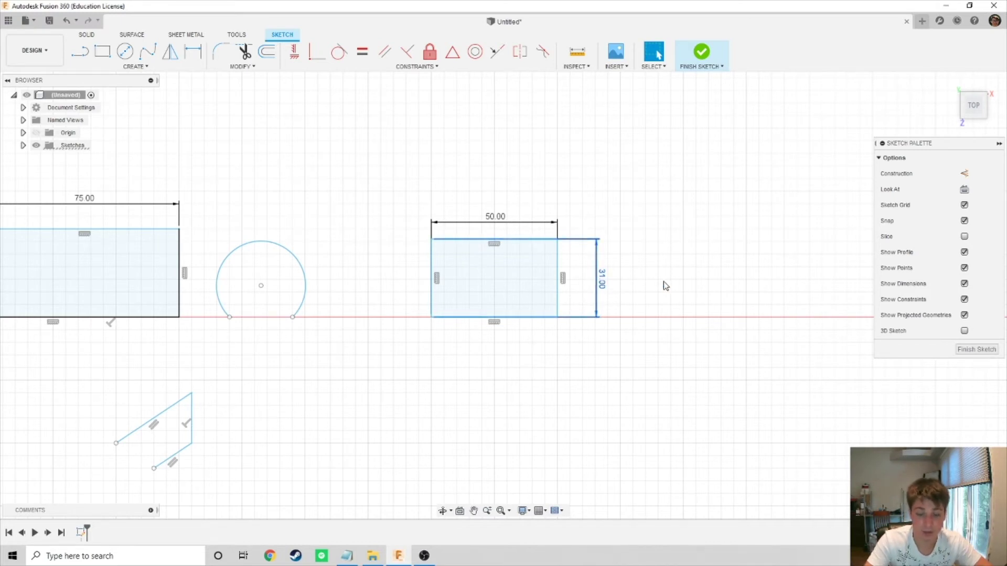
key(Delete)
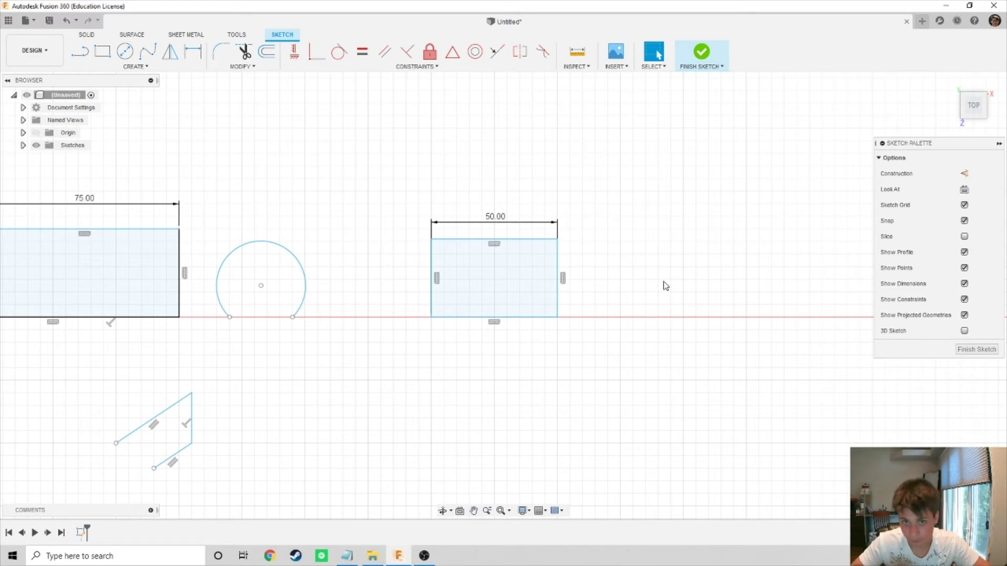
Draw a 100 mm by 100 mm square in the open area below the arc and the 50 mm wide rectangle
middle_drag(698, 270, 741, 189)
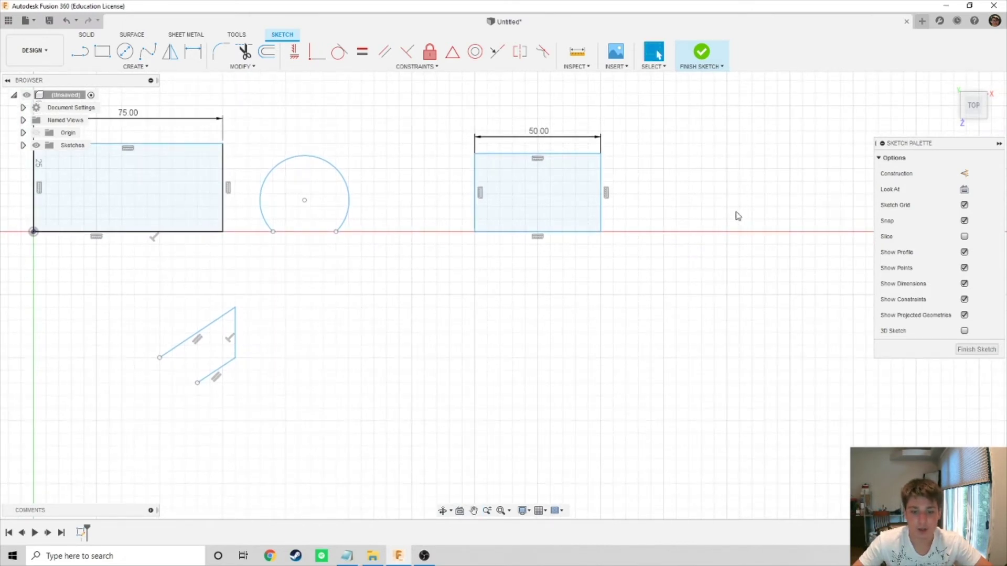
scroll(637, 263, down, 3)
middle_drag(646, 276, 593, 228)
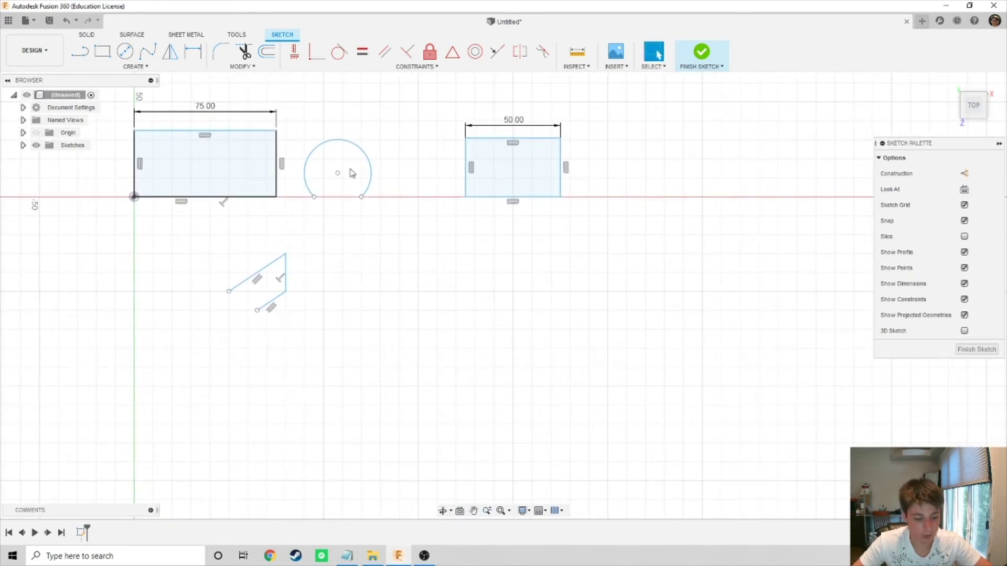
key(r)
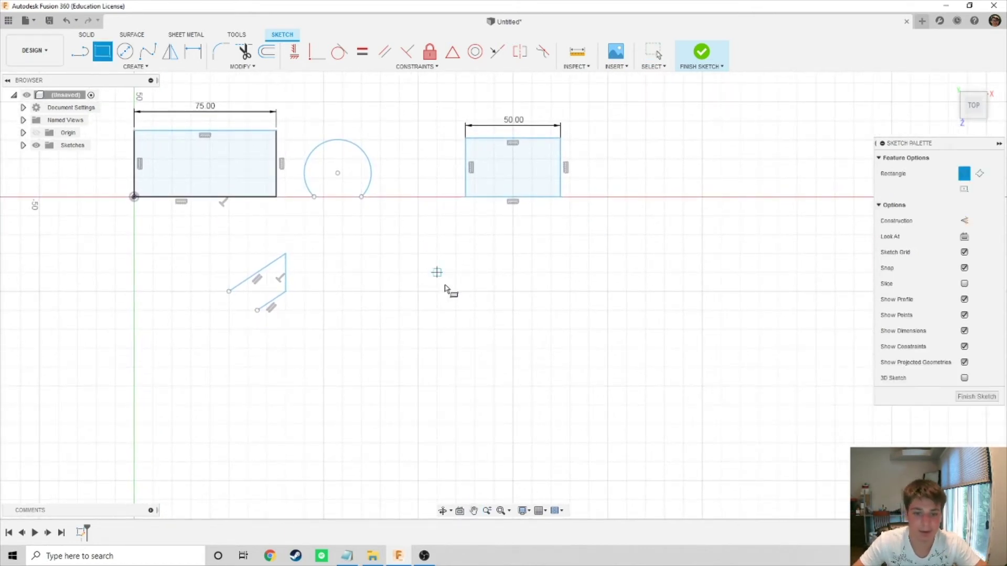
click(418, 291)
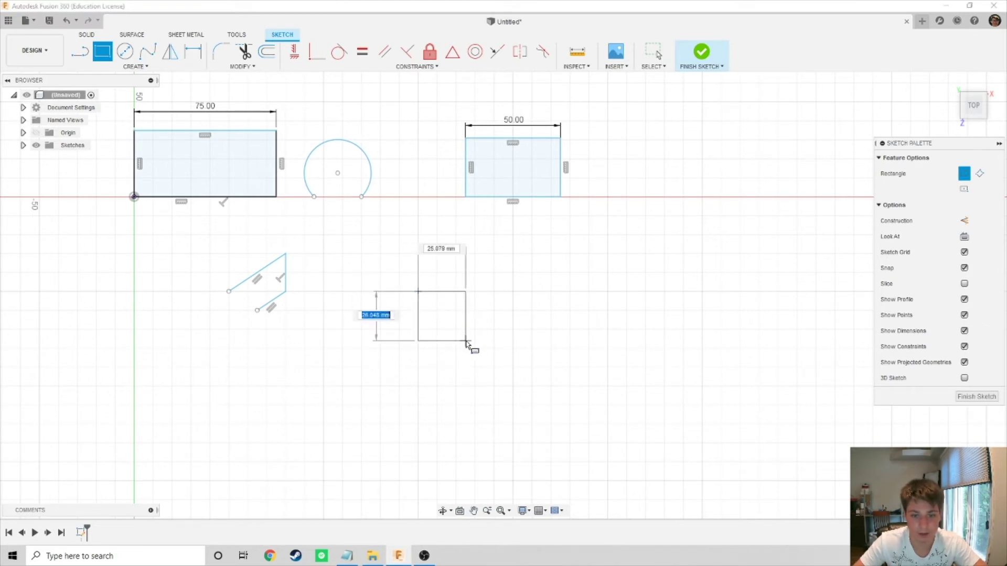
text(100)
key(Tab)
text(0)
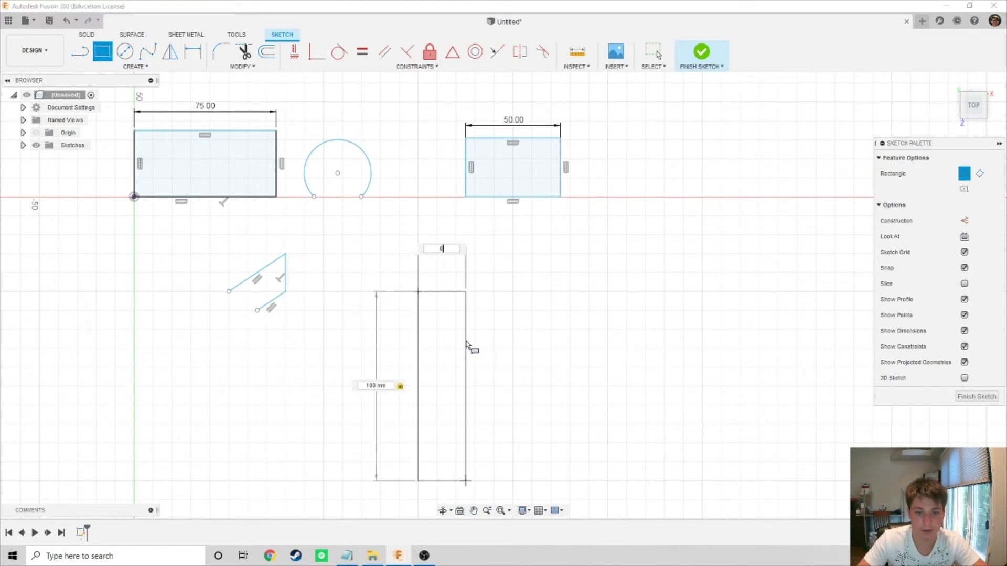
text(0.0)
key(Return)
key(Escape)
Draw a 5 mm square inside the 100 mm square, about 5 mm from its upper and left edges
middle_drag(698, 360, 704, 337)
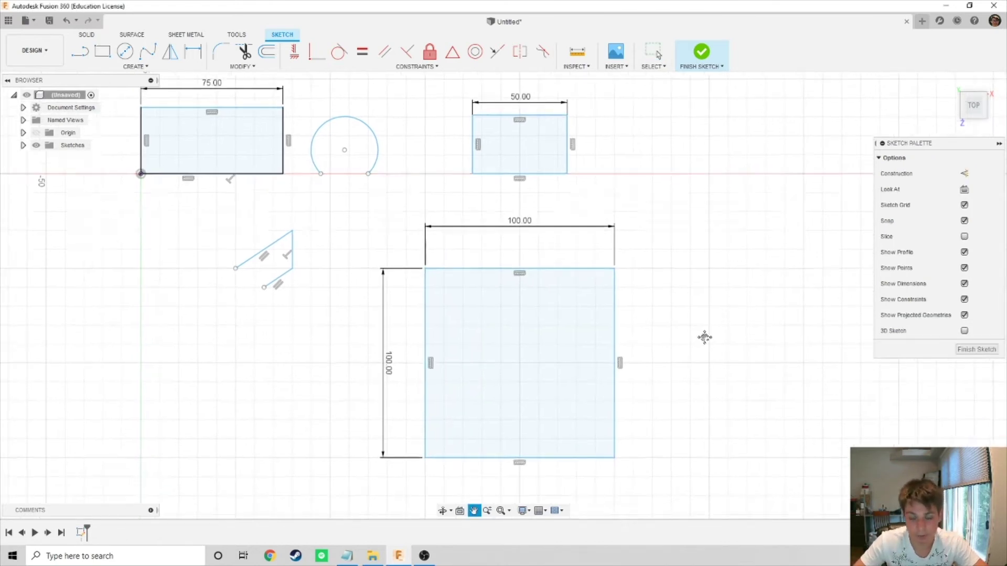
scroll(690, 326, up, 3)
scroll(698, 292, up, 3)
mouse_move(701, 294)
middle_down()
mouse_move(717, 277)
mouse_move(733, 284)
middle_up()
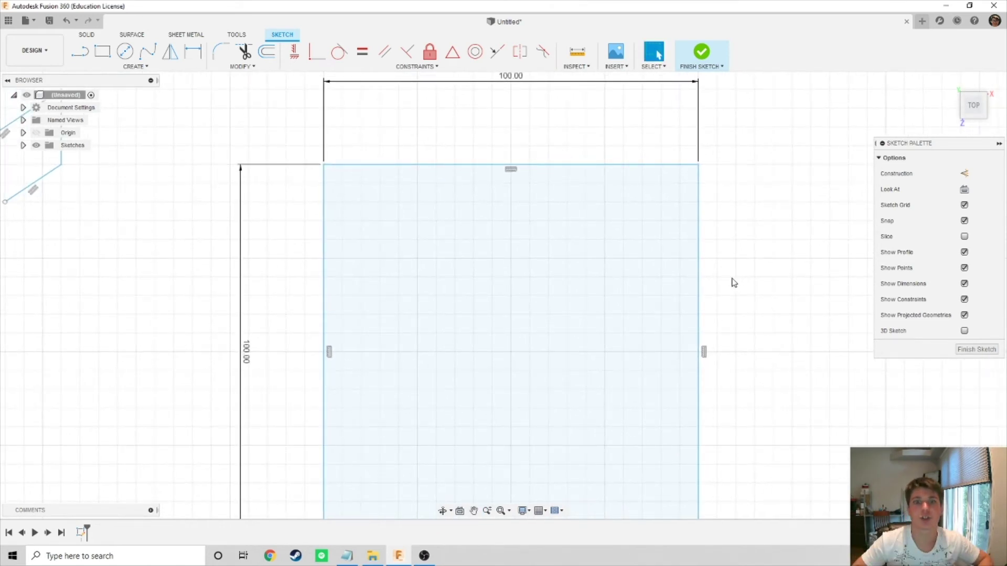
key(r)
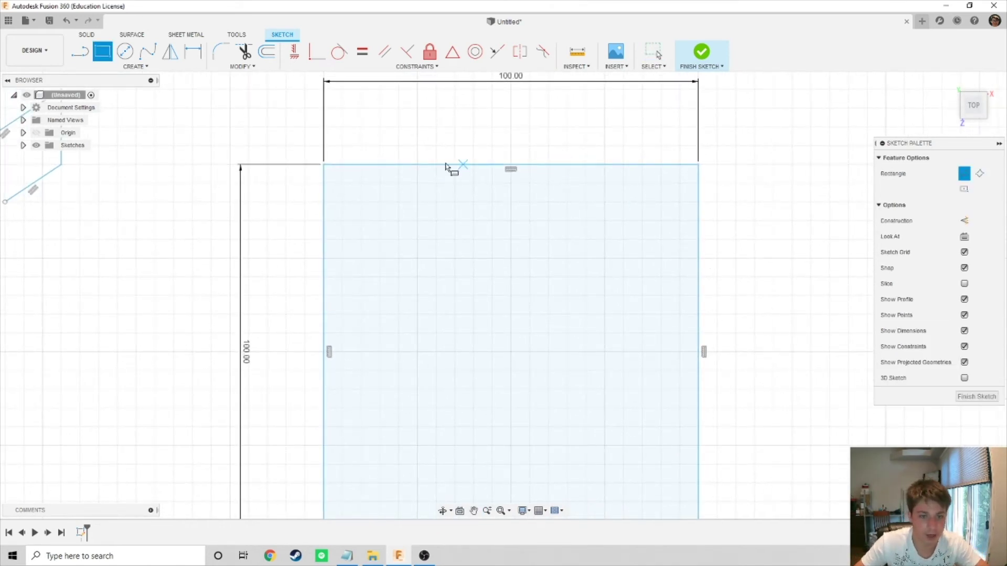
click(342, 185)
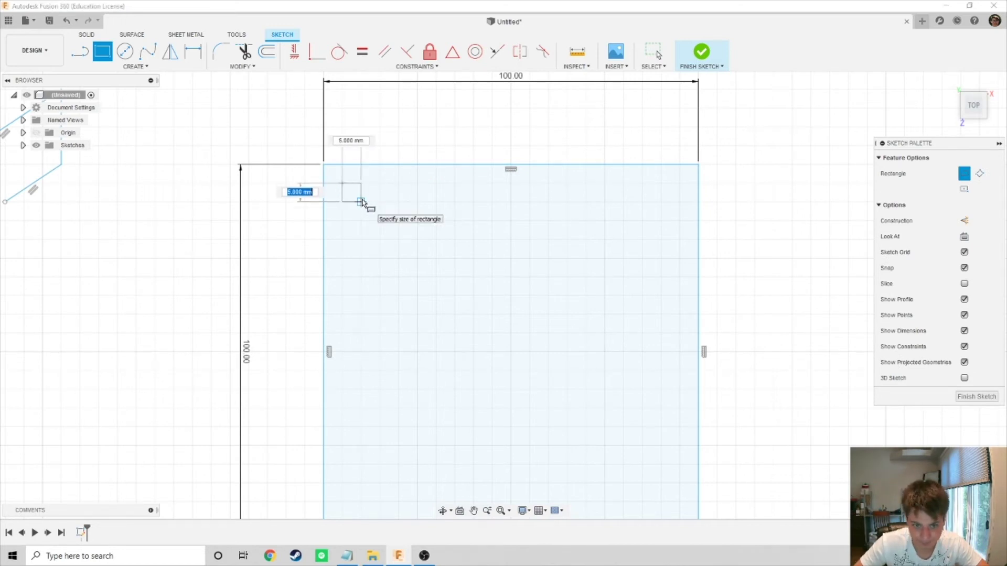
click(362, 202)
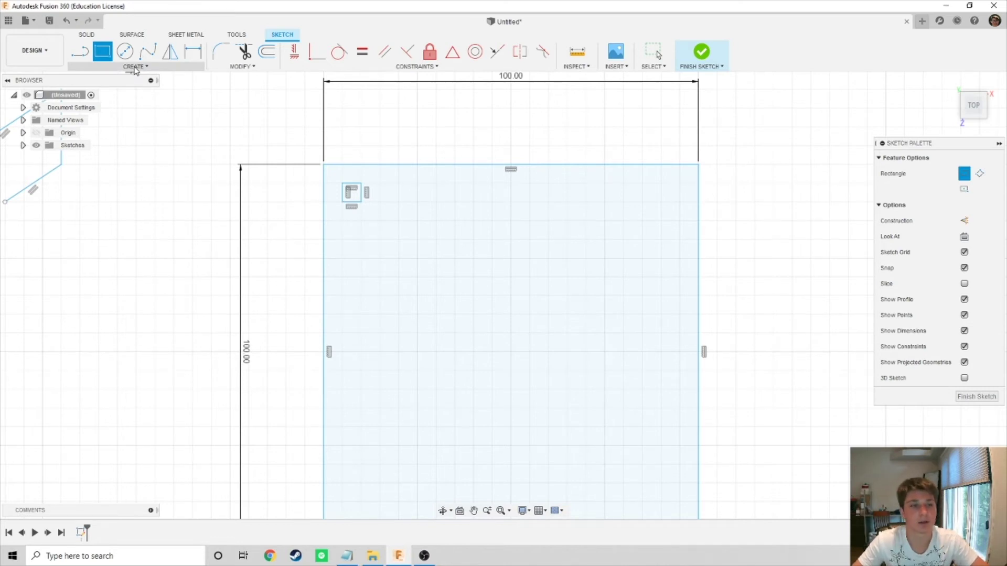
key(Escape)
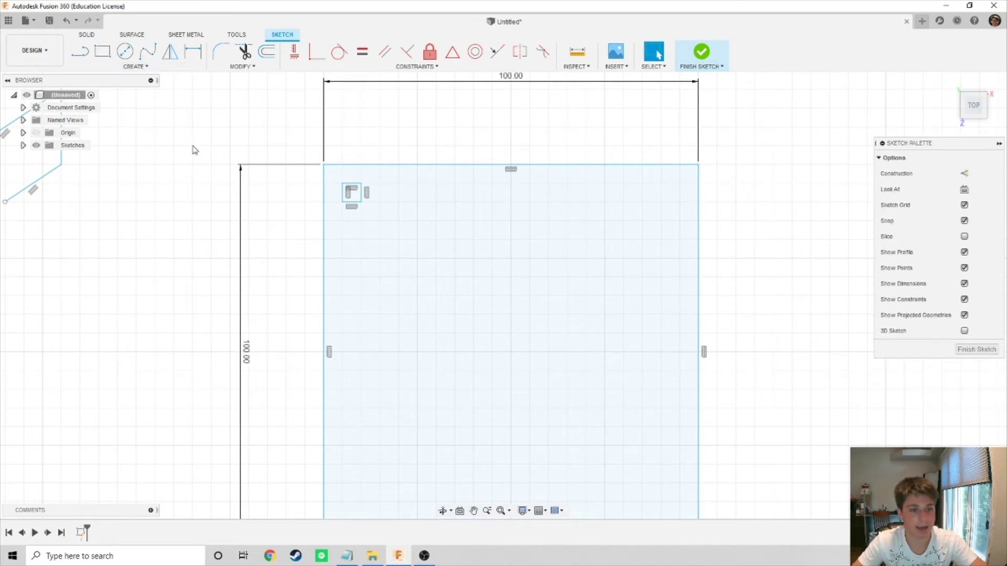
click(145, 67)
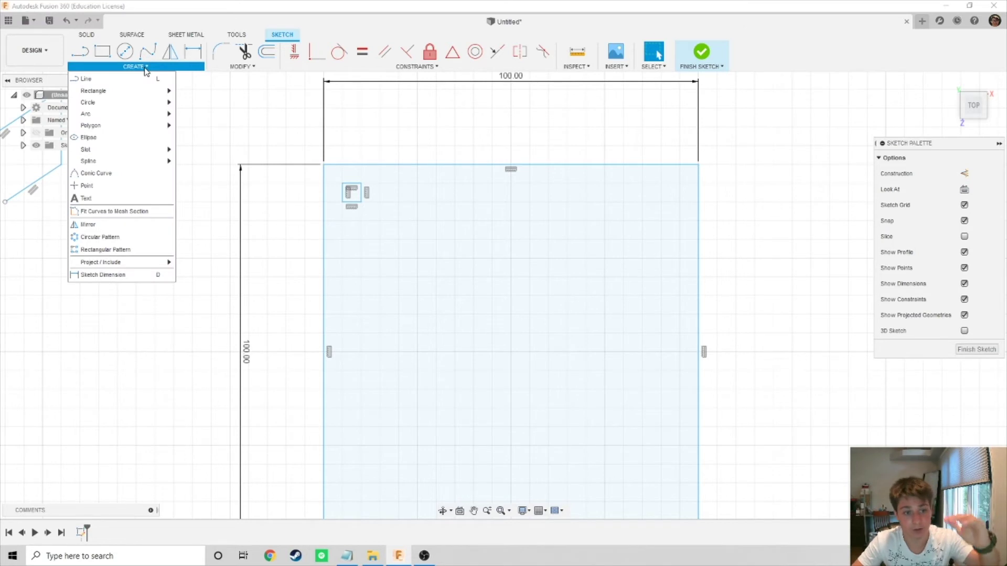
click(144, 251)
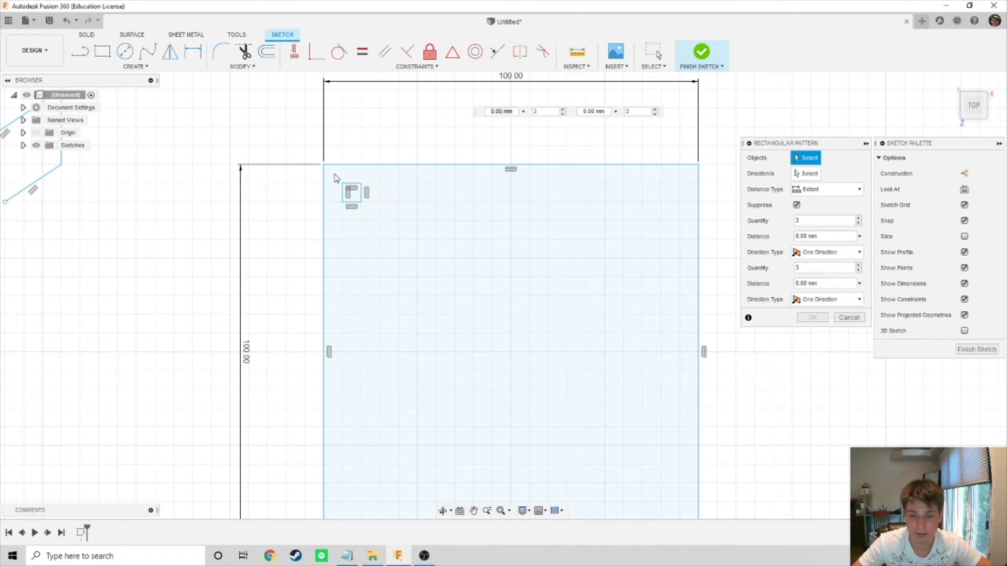
drag(334, 173, 378, 221)
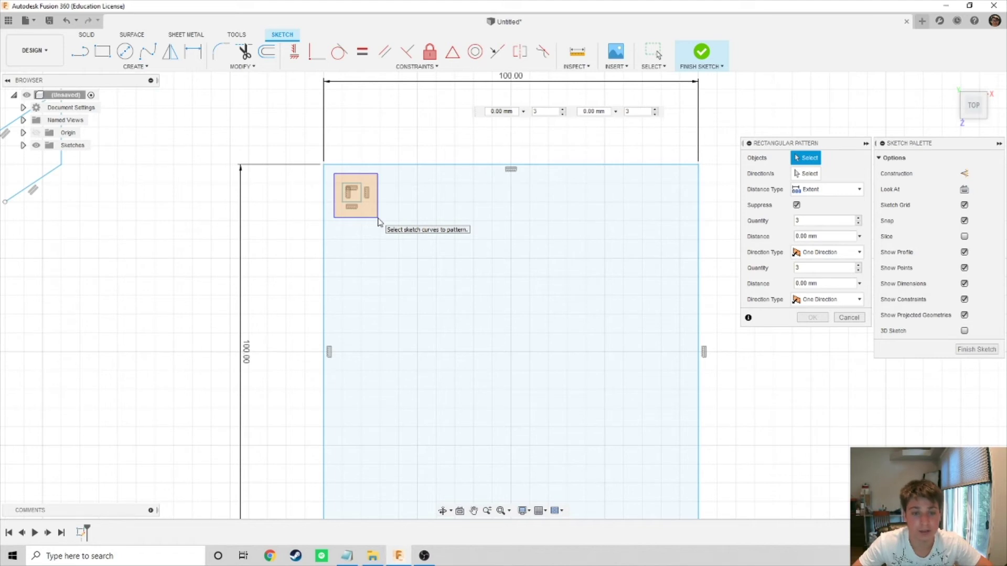
drag(378, 220, 379, 222)
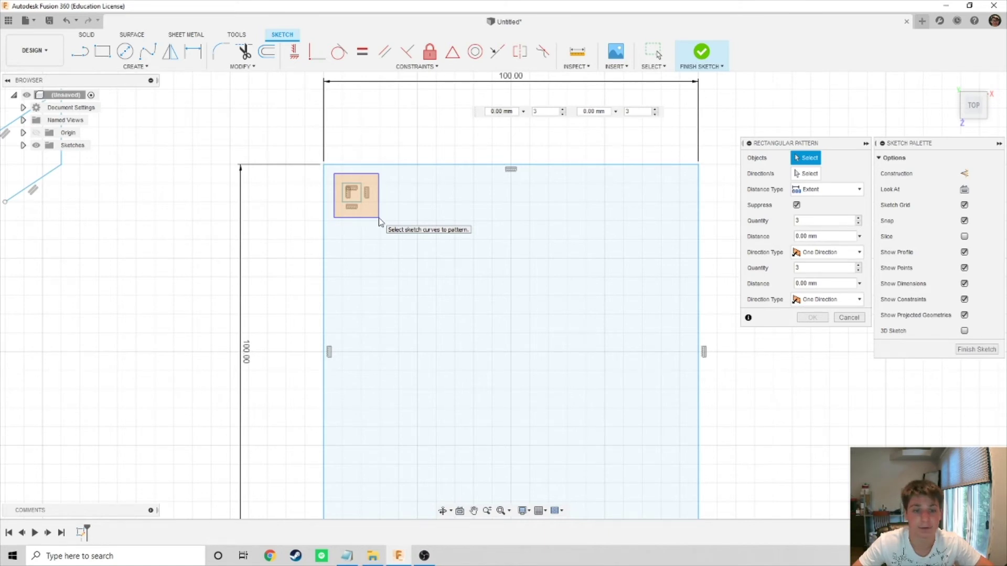
drag(379, 221, 382, 222)
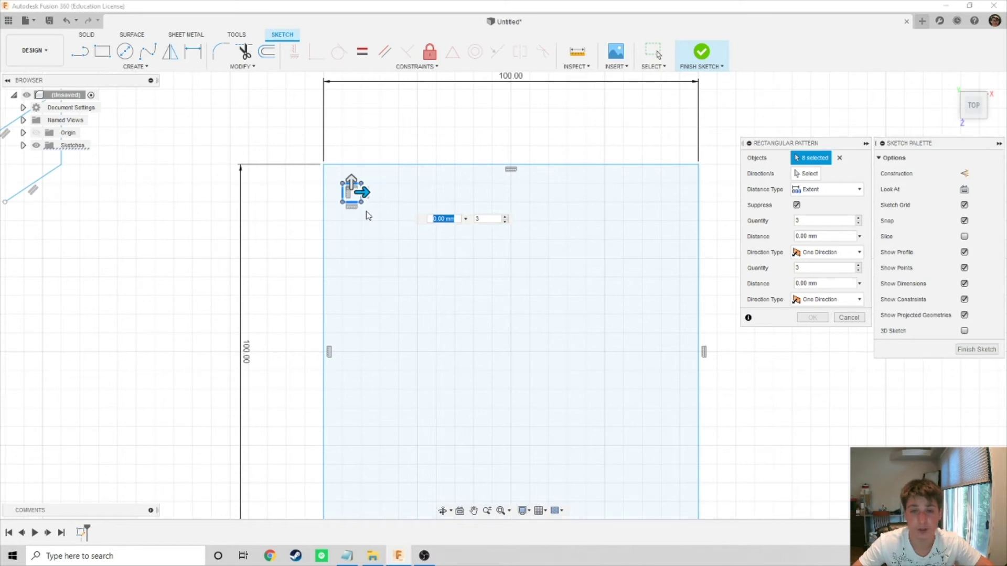
key(Escape)
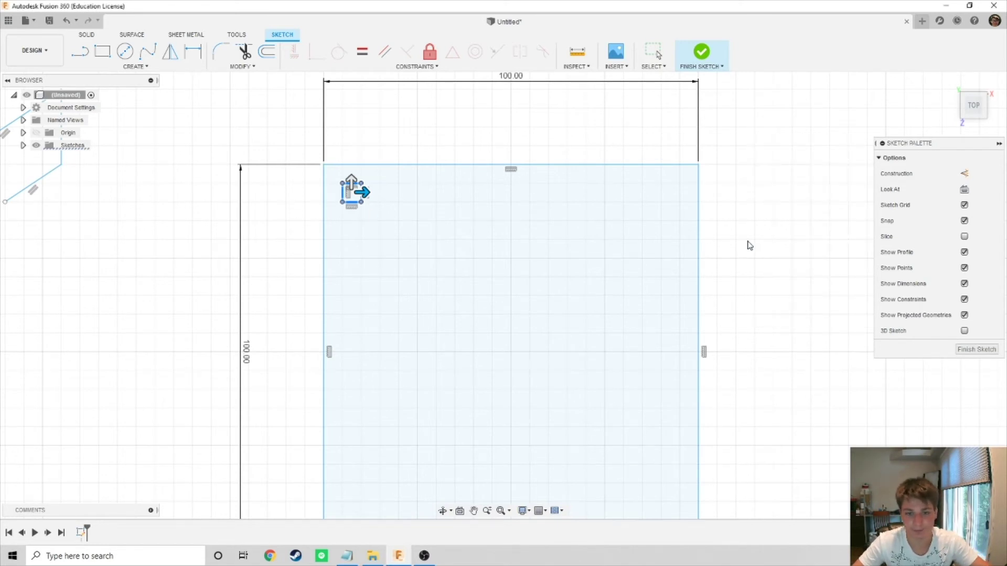
scroll(748, 242, down, 1)
middle_drag(748, 242, 729, 203)
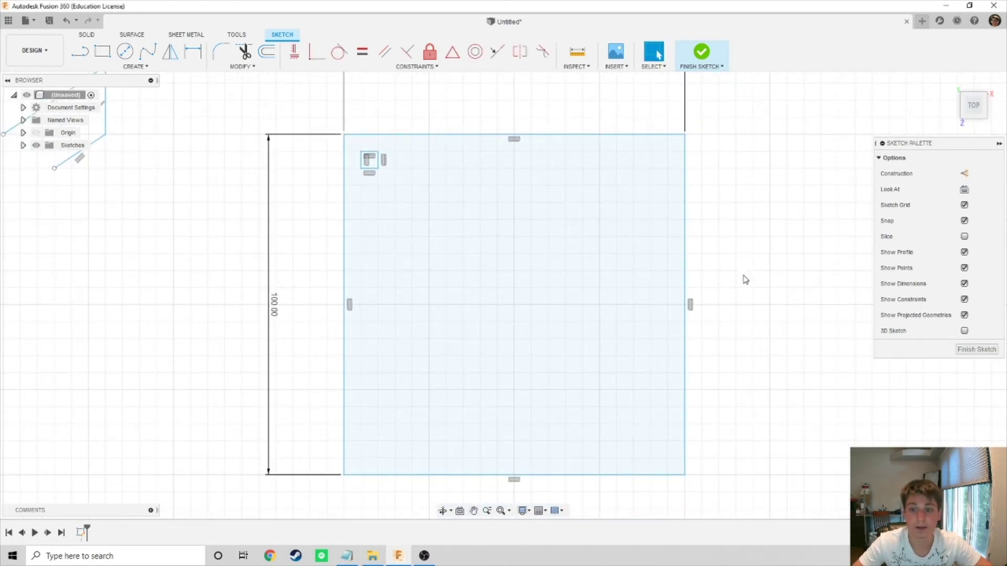
Try a crossing-window selection over the lower-right corner of the 100 mm square, and clear the selection
mouse_move(770, 322)
mouse_down()
mouse_move(734, 277)
mouse_move(737, 288)
mouse_up()
middle_drag(738, 288, 742, 260)
mouse_move(701, 445)
mouse_down()
mouse_move(663, 402)
mouse_move(641, 397)
mouse_up()
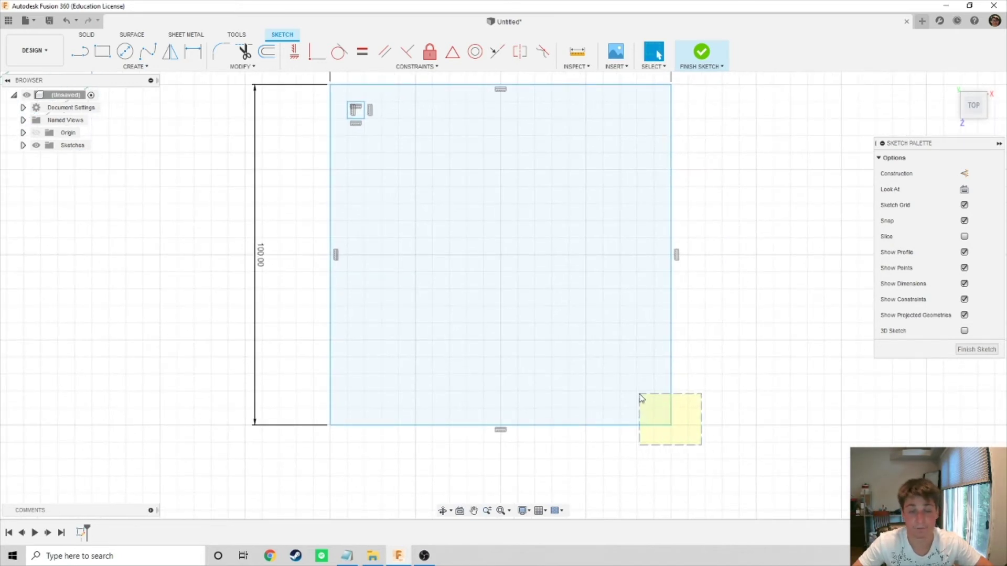
drag(641, 398, 641, 399)
click(733, 261)
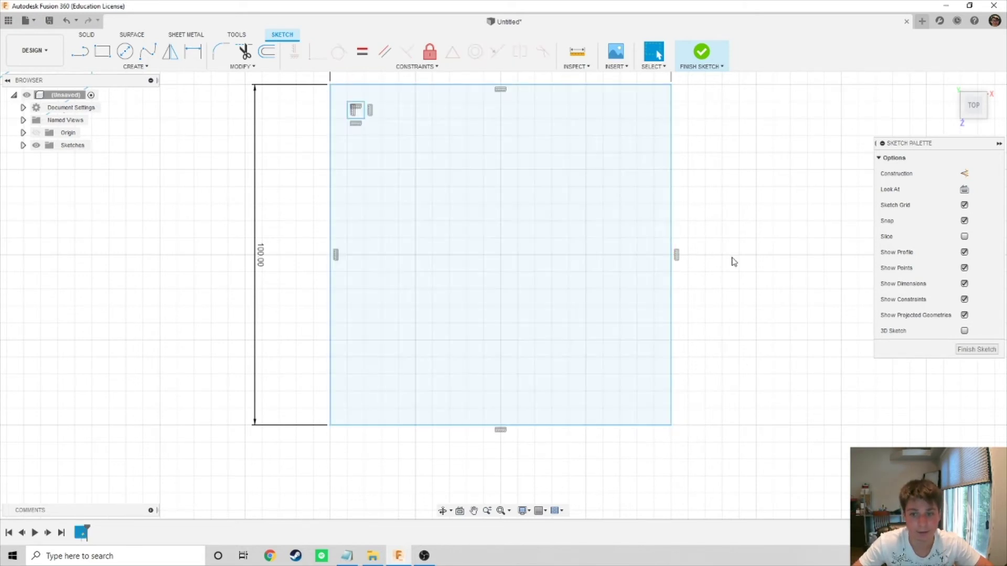
middle_drag(734, 262, 776, 313)
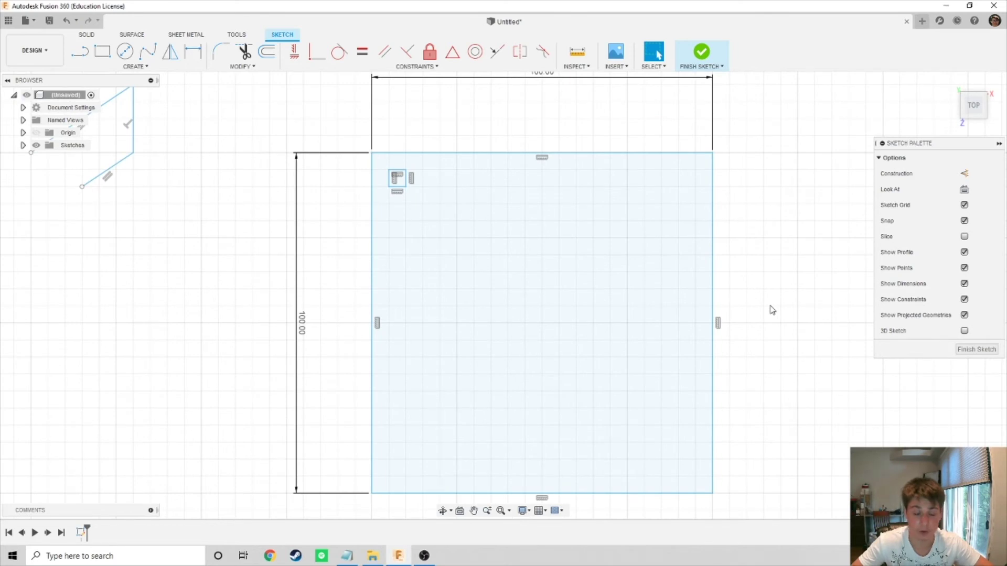
Start a rectangular pattern of the whole 5 mm square and extend it 70 mm horizontally to the right
click(157, 67)
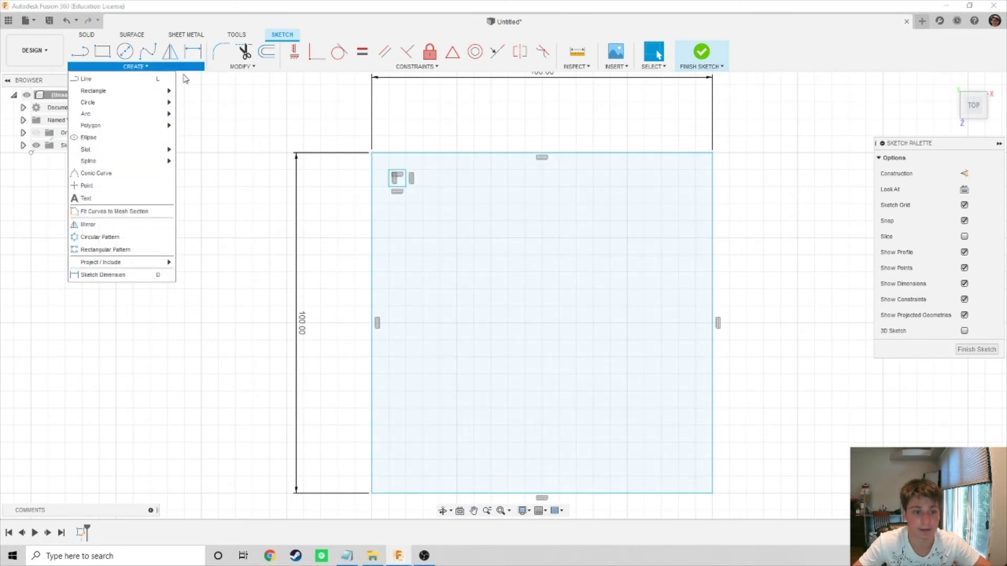
click(151, 250)
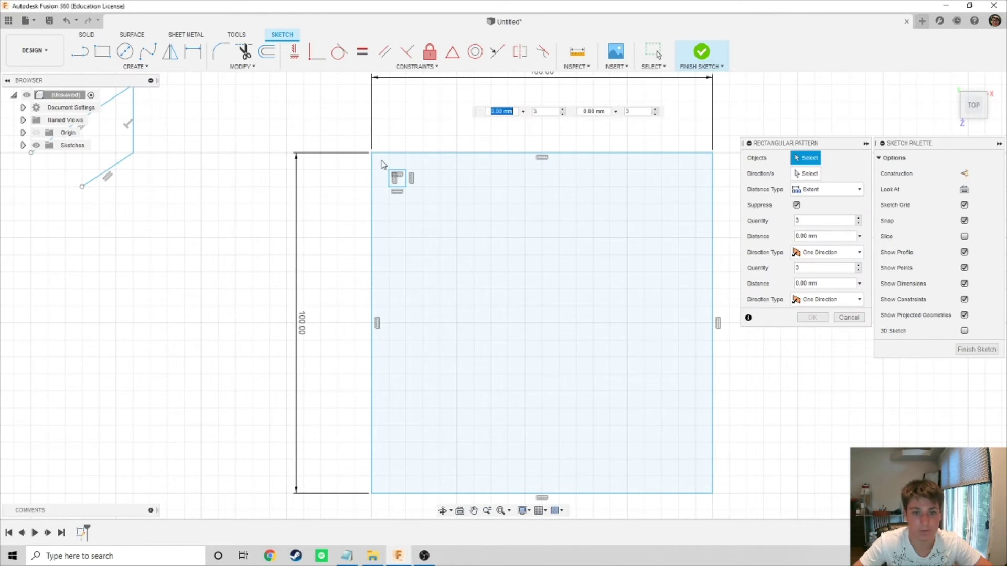
drag(380, 159, 420, 207)
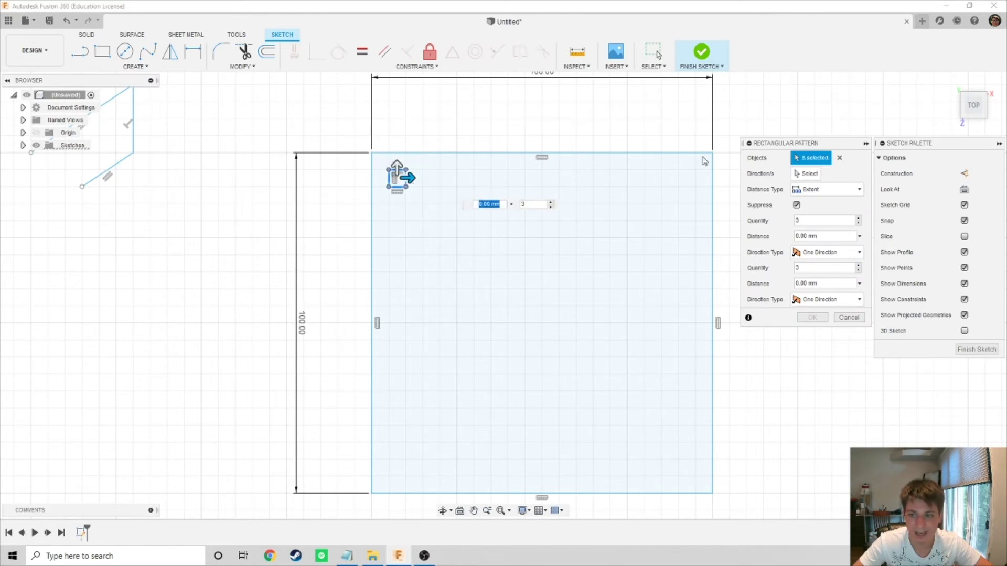
click(809, 174)
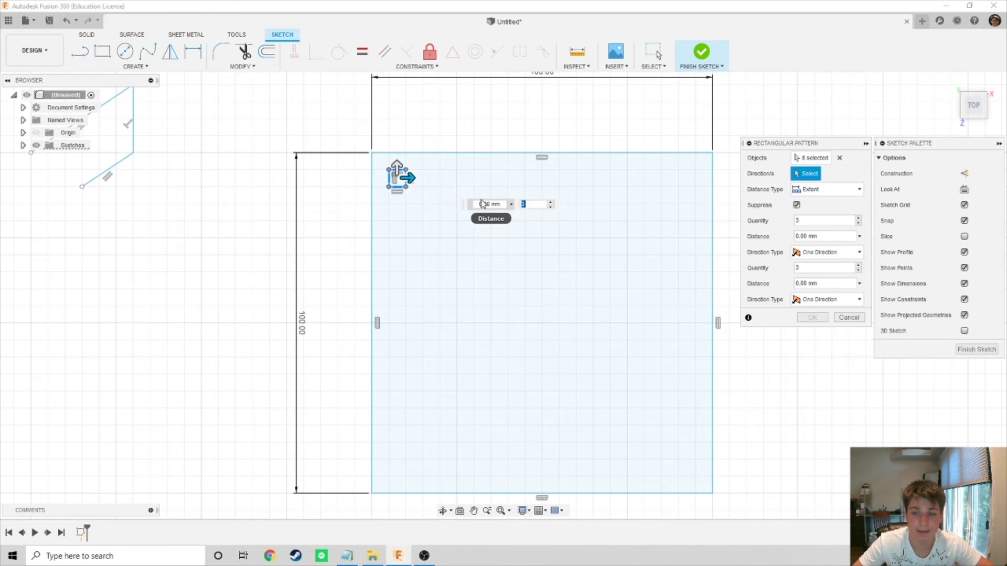
click(412, 178)
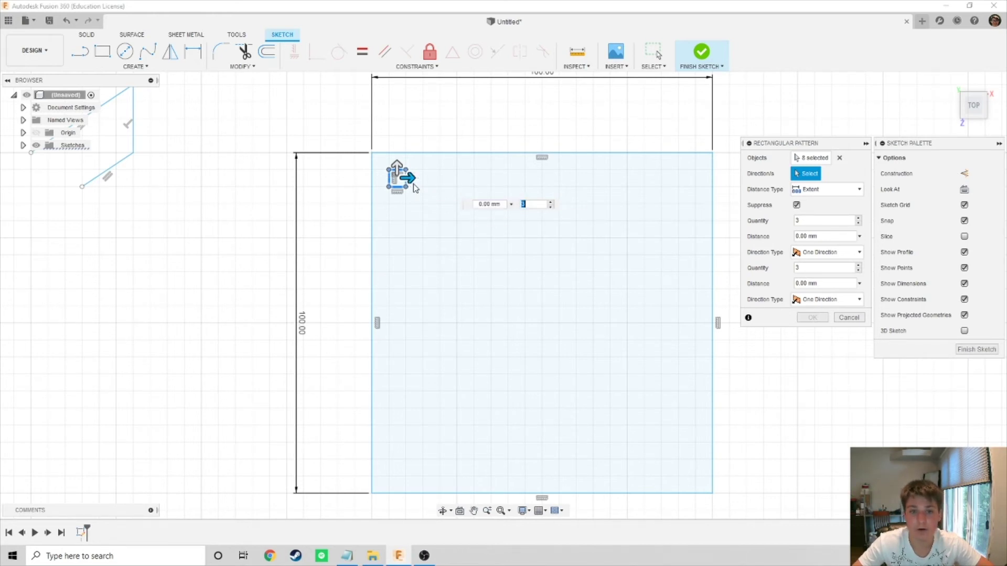
drag(411, 179, 653, 176)
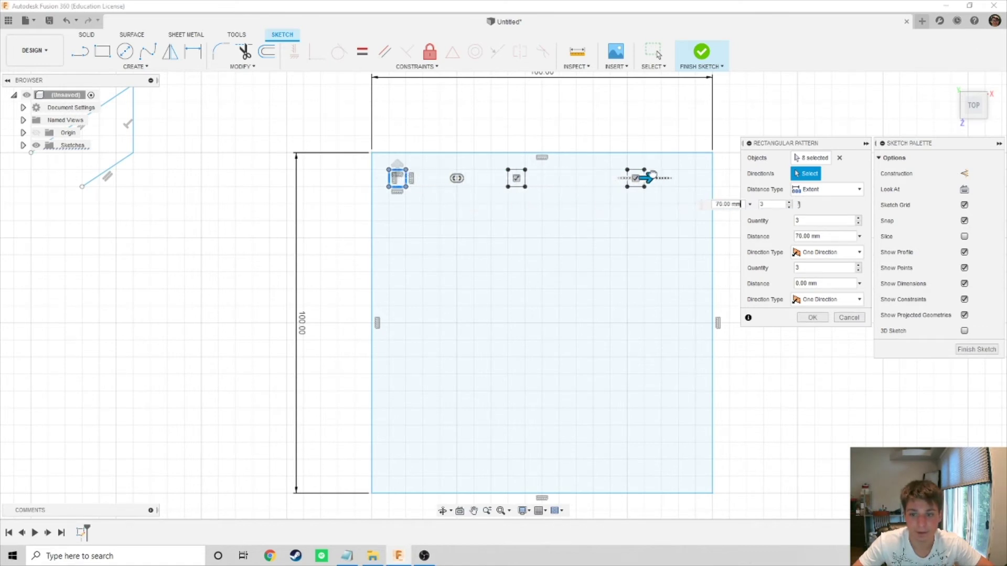
drag(657, 175, 646, 176)
Set the pattern's horizontal quantity to 10 and extend the row to 85 mm
key(Tab)
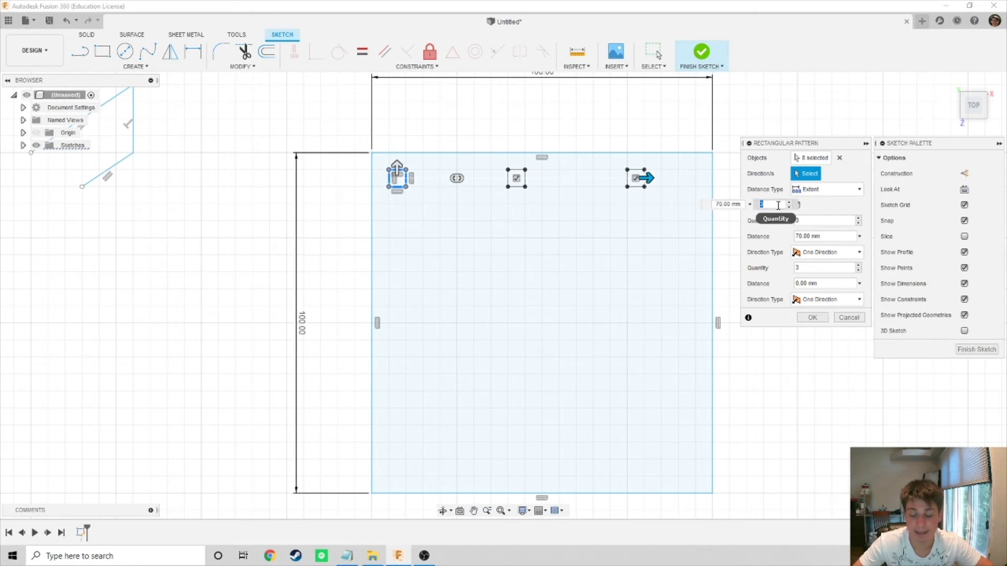
text(10)
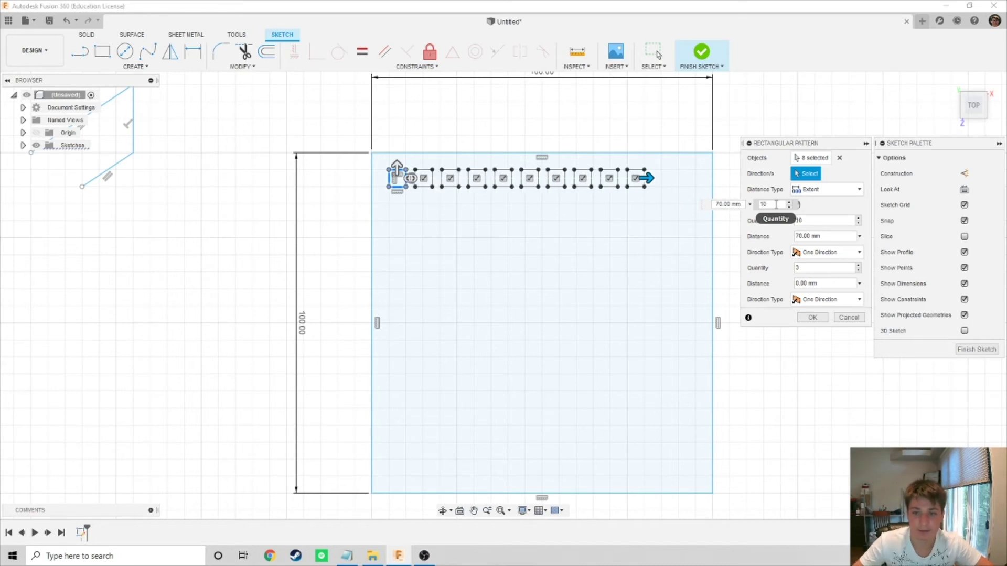
key(Tab)
drag(650, 179, 694, 180)
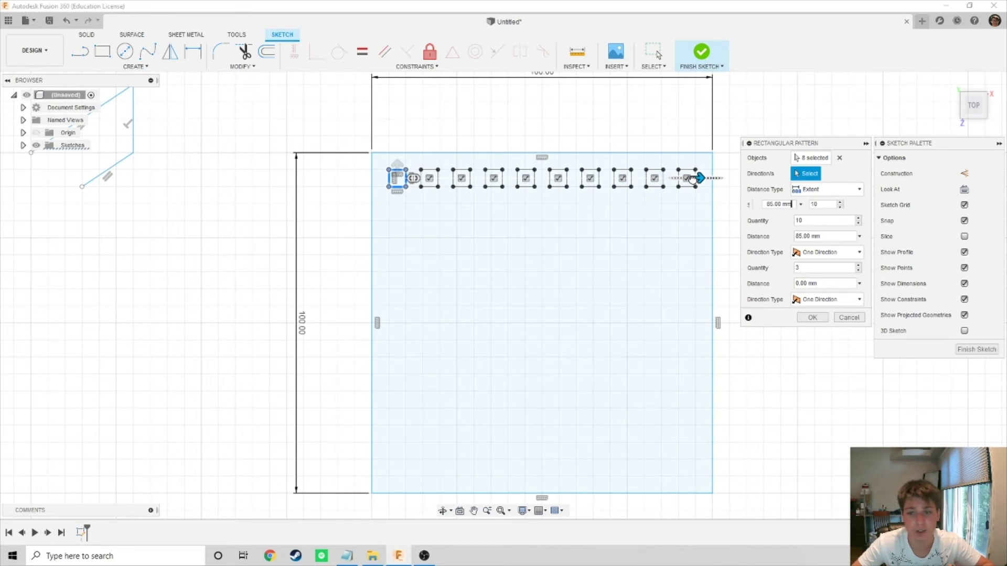
key(Tab)
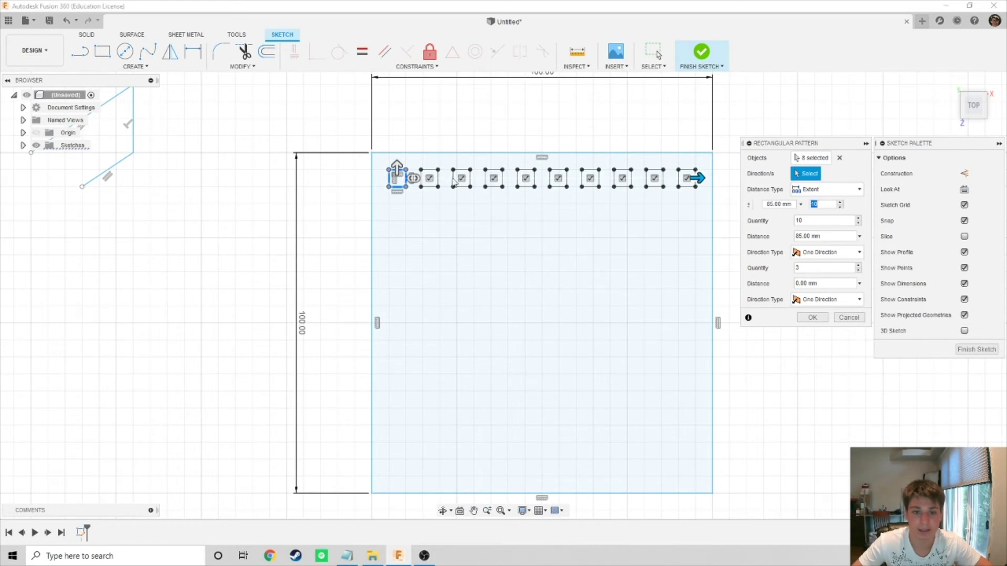
Extend the pattern 85 mm downward with a vertical quantity of 10, and create it
click(397, 166)
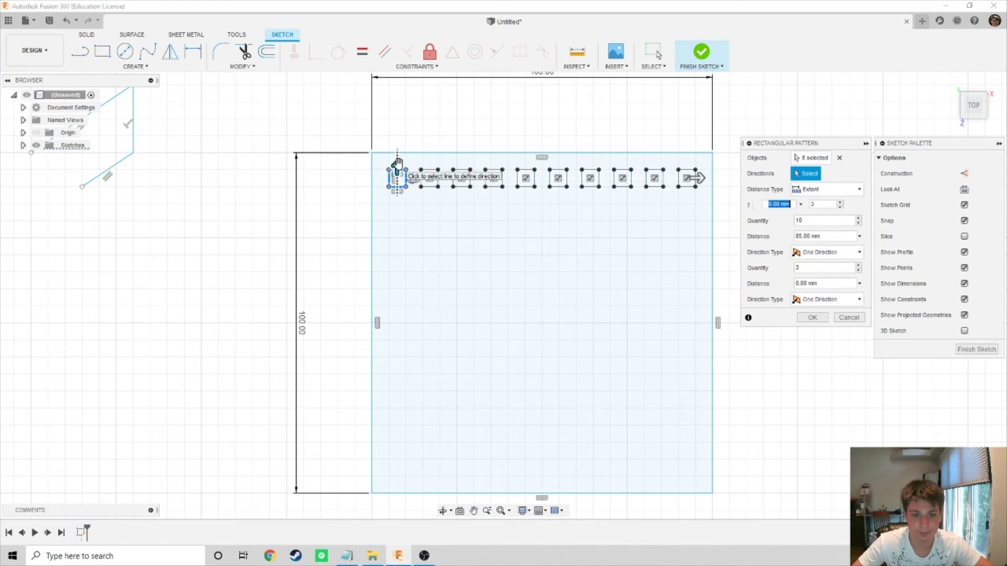
drag(397, 167, 384, 451)
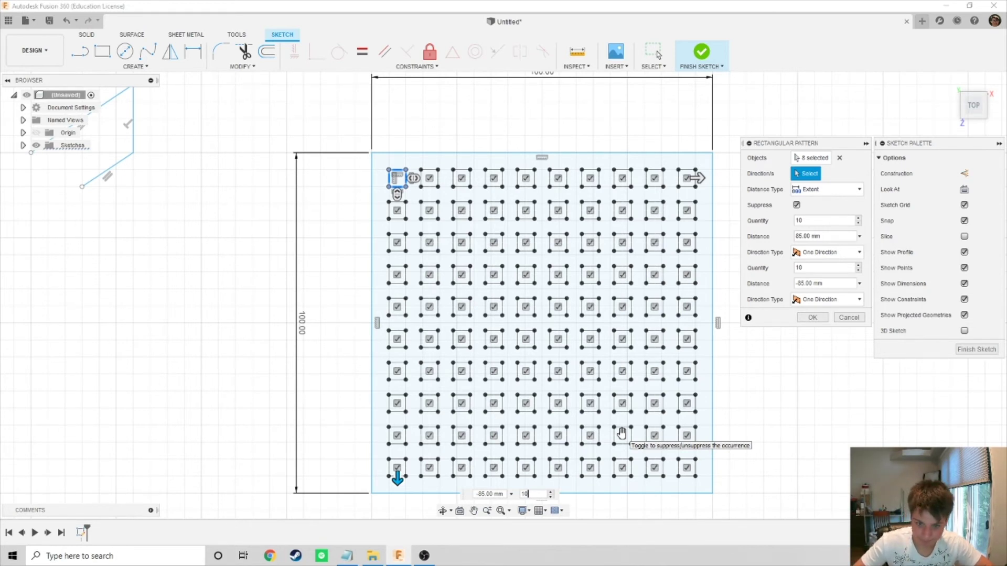
key(Return)
scroll(755, 265, down, 2)
scroll(755, 264, up, 1)
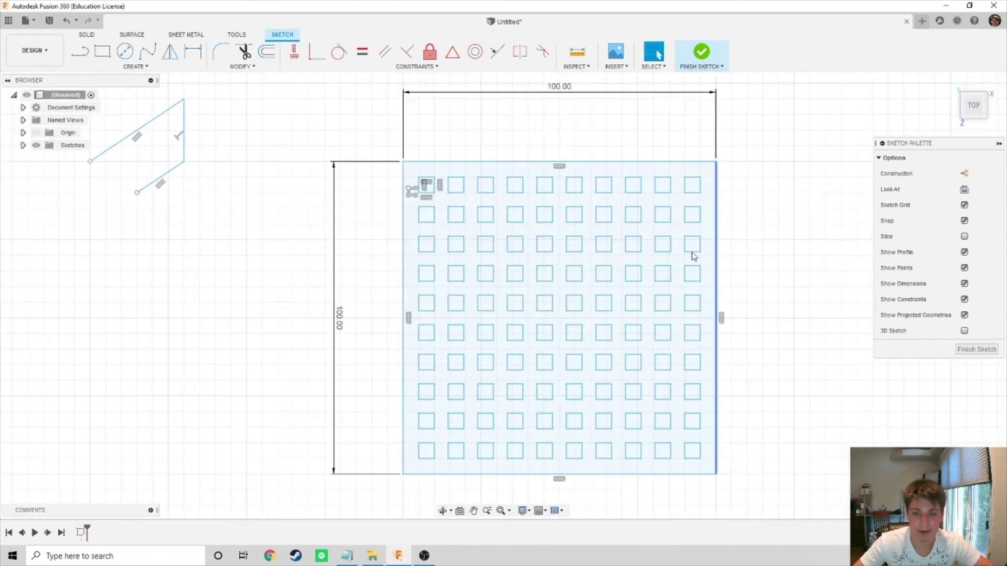
Select the small squares' profiles with an enclosing window inside the 100 mm square, and clear the selection
click(577, 334)
click(603, 336)
drag(413, 173, 722, 463)
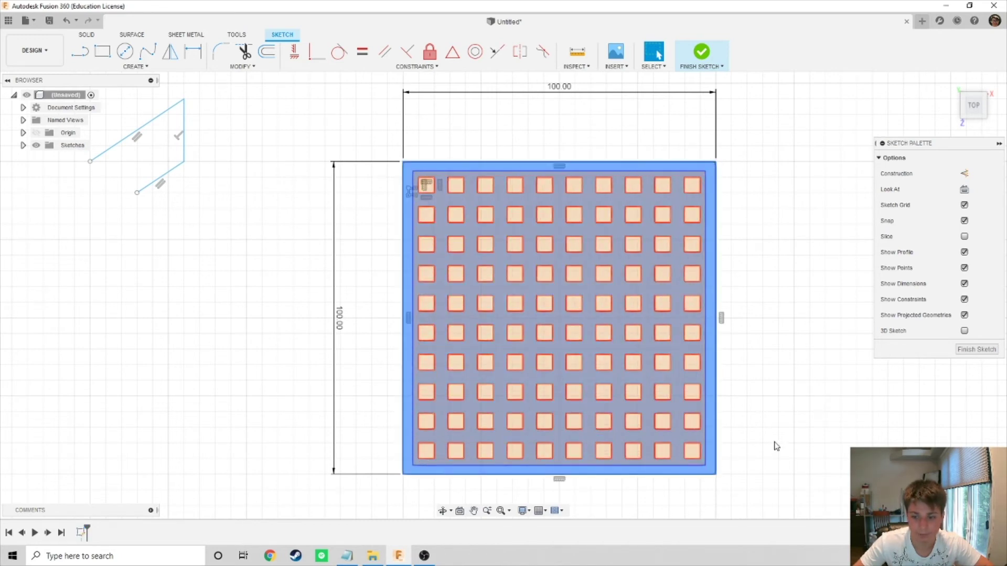
click(802, 425)
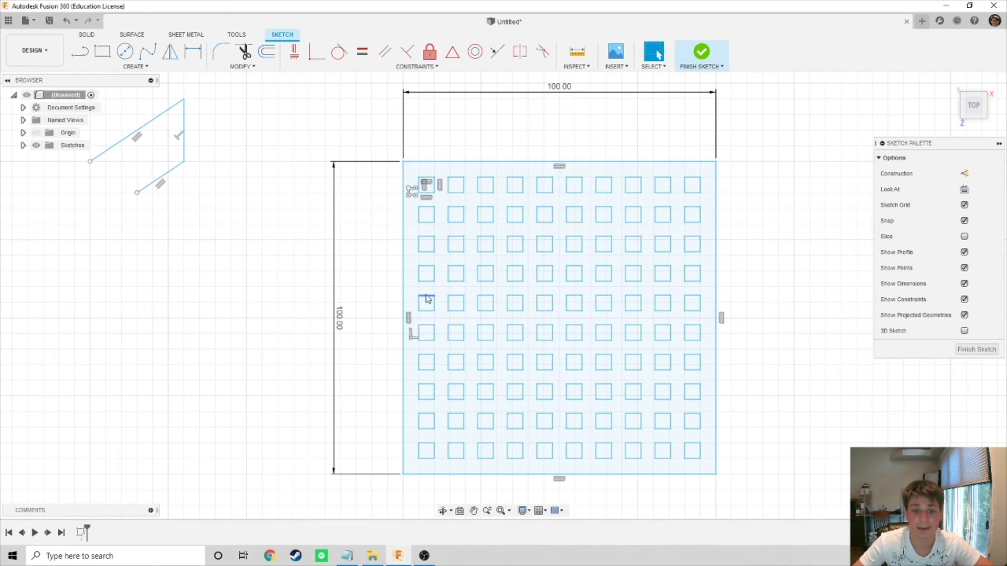
click(712, 389)
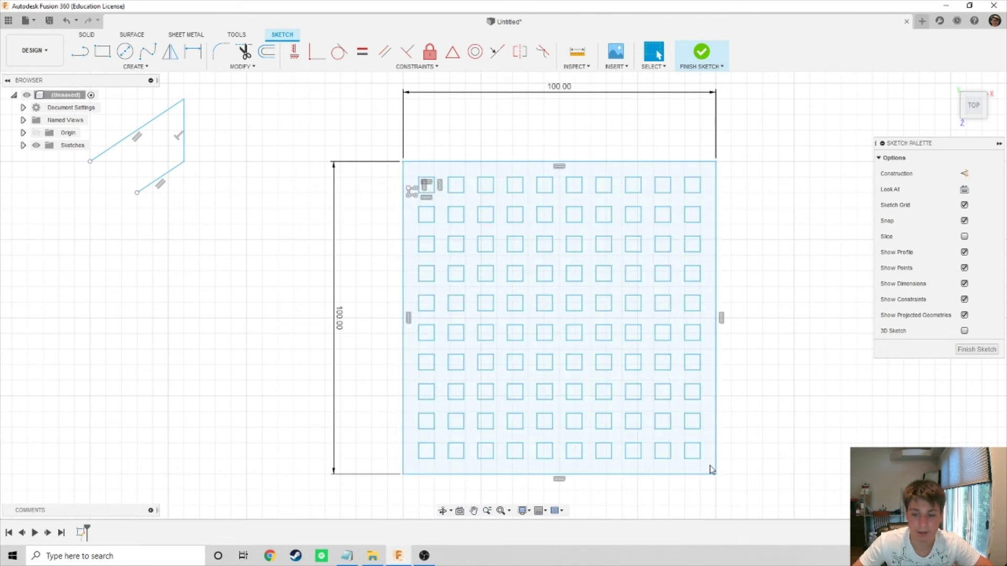
Try crossing-window selections over the lower-right corner of the patterned square, including its last small square, and clear them
drag(740, 499, 709, 475)
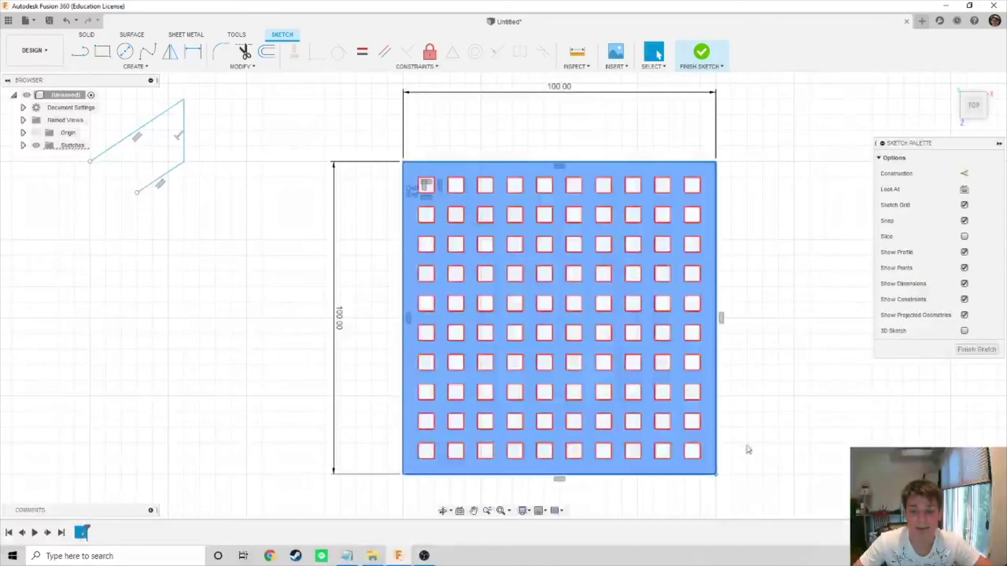
click(784, 498)
drag(756, 492, 696, 459)
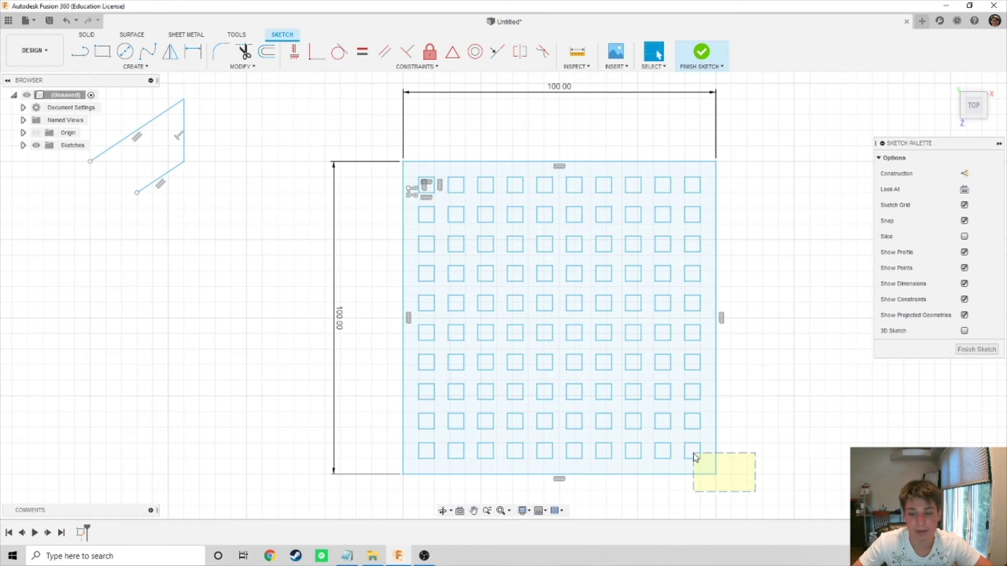
drag(694, 456, 697, 456)
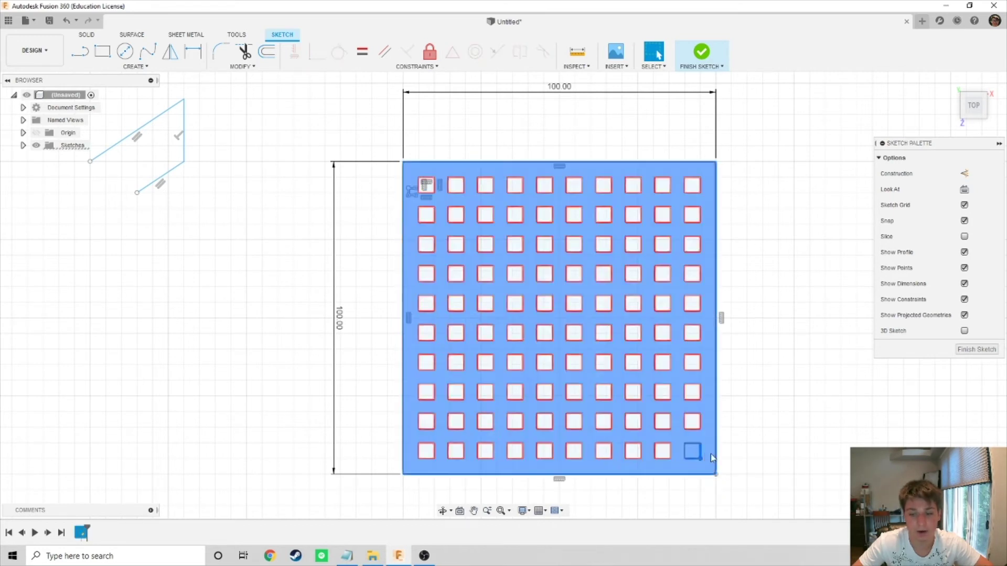
click(778, 457)
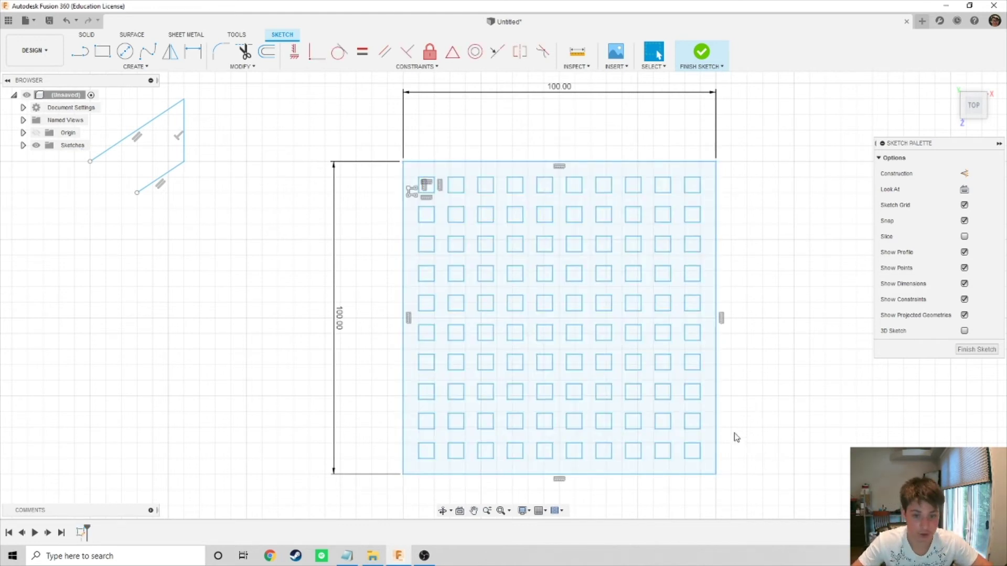
Select the second to fifth small squares of the upper row one by one, and clear the selection
click(456, 186)
click(485, 185)
click(515, 185)
click(544, 185)
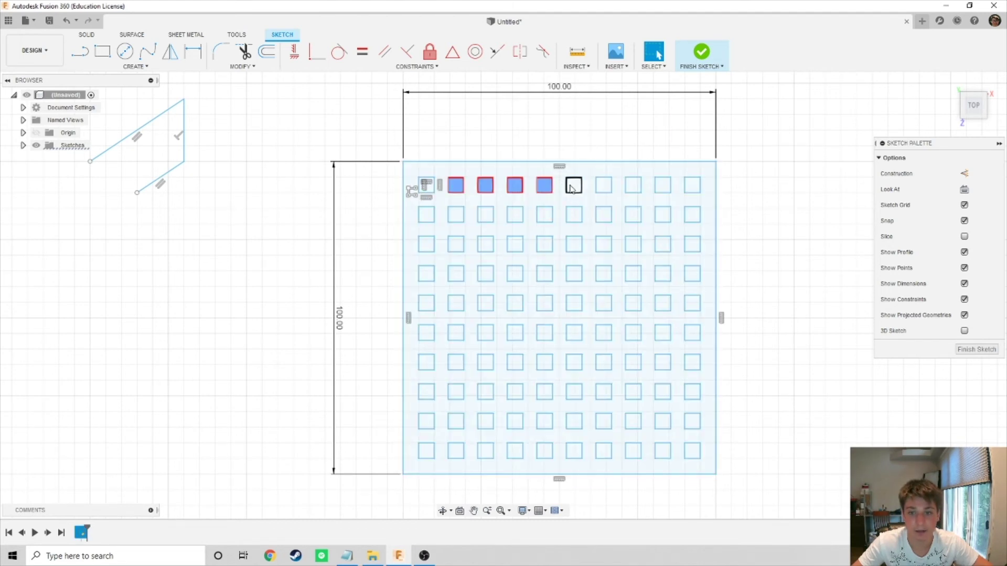
click(786, 256)
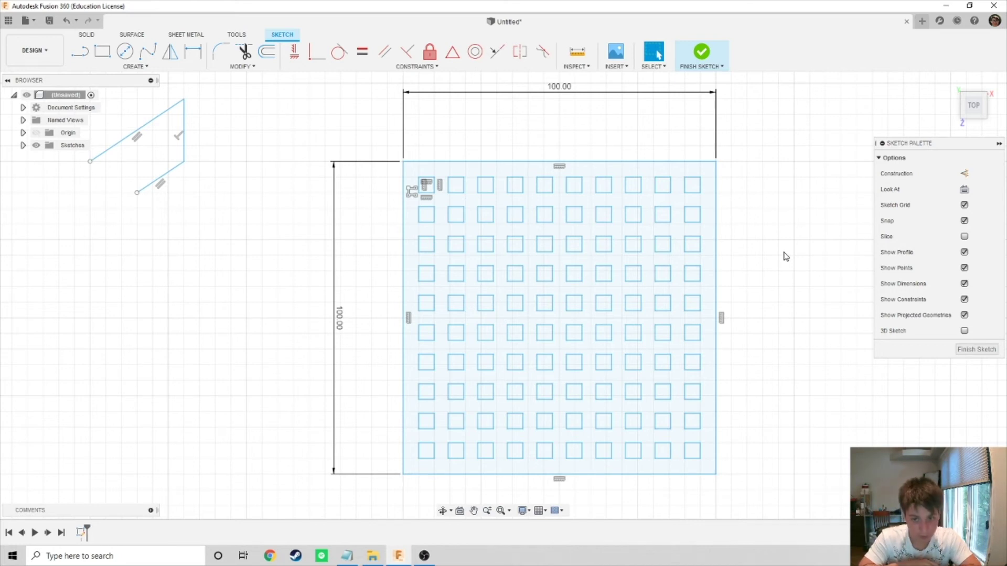
Draw a 100 mm by 100 mm two-point rectangle in the empty area to the right of the patterned square
mouse_move(808, 198)
middle_down()
mouse_move(771, 218)
mouse_move(278, 204)
middle_up()
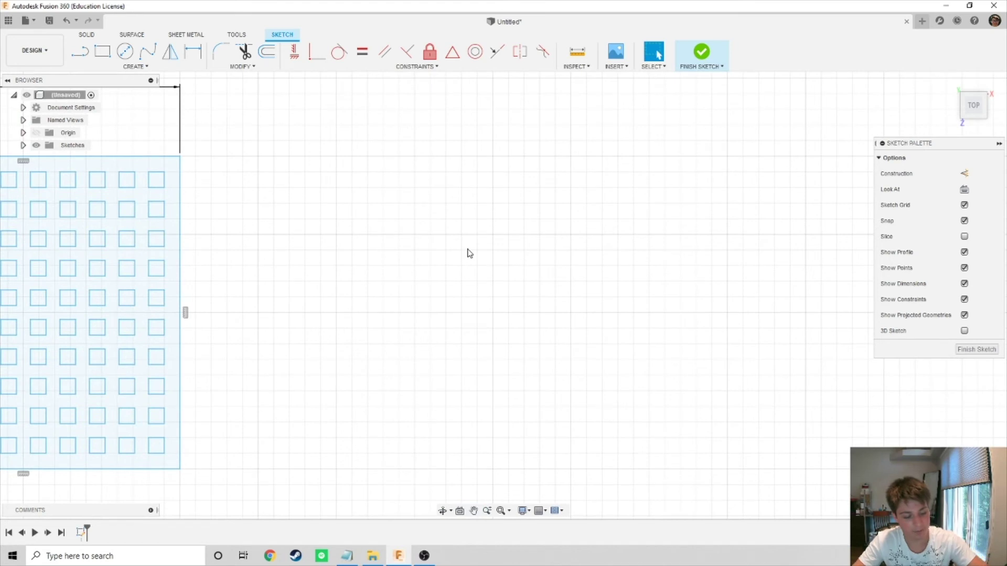
key(r)
click(414, 156)
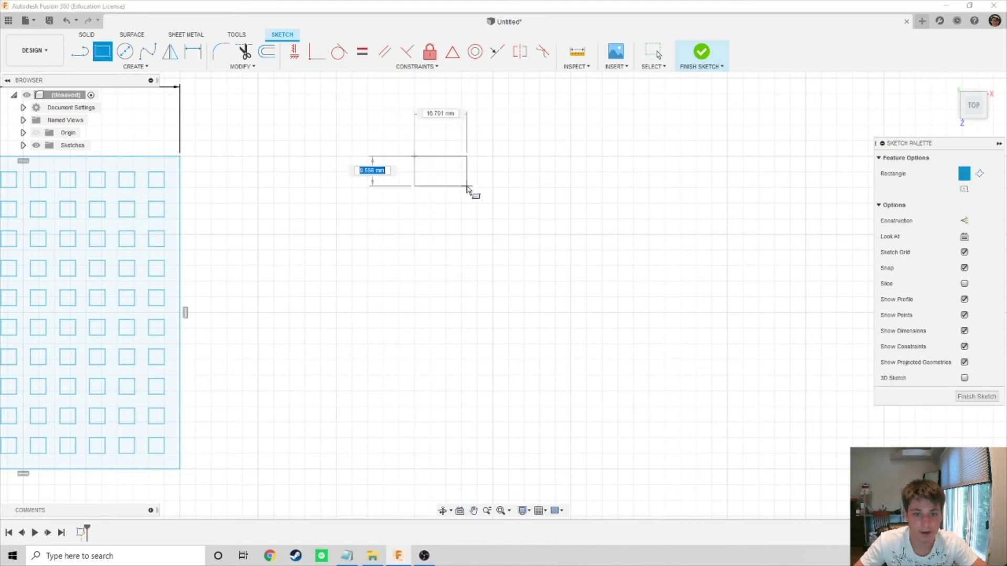
text(100)
key(Tab)
text(100)
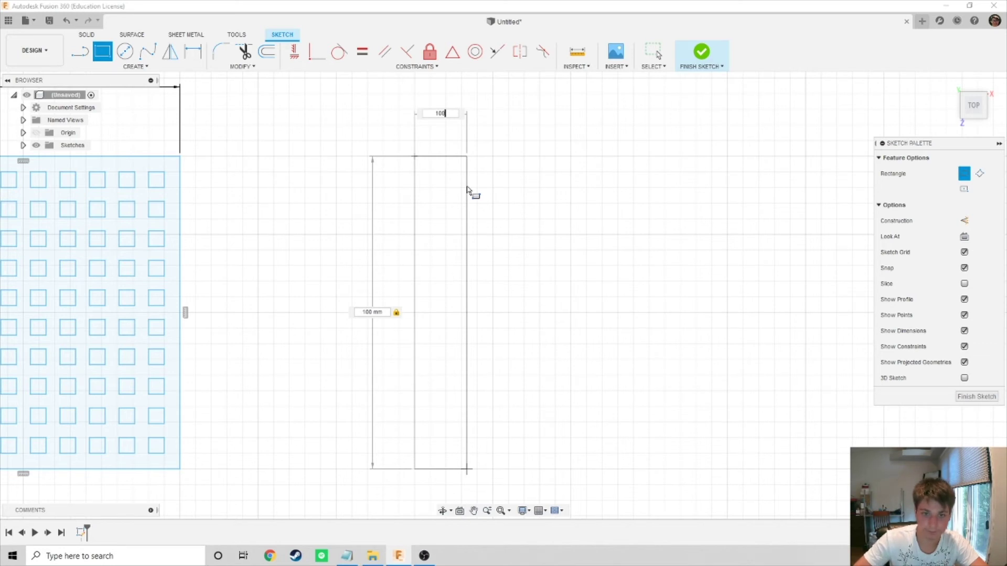
key(Return)
key(Escape)
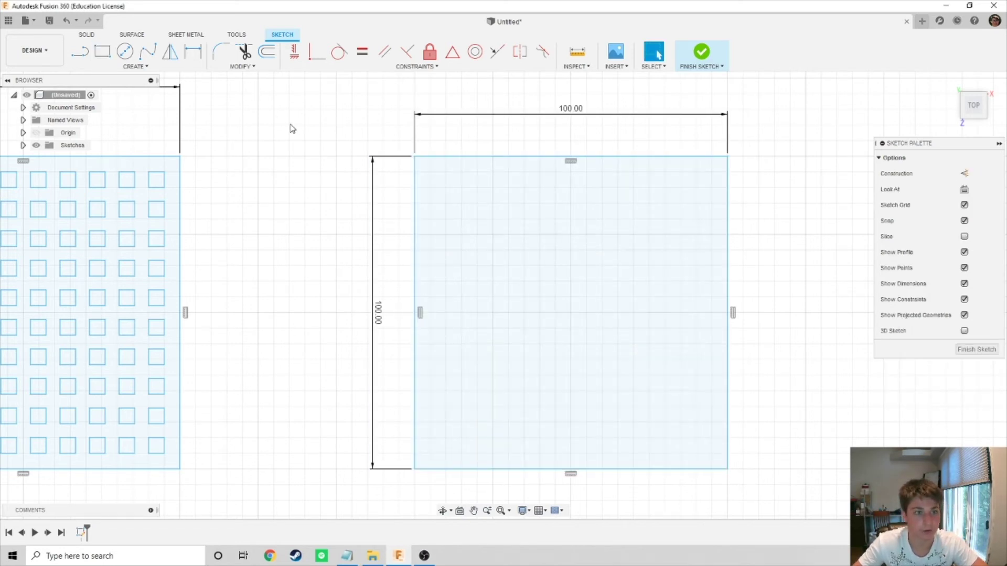
Draw a circle about 20 mm in diameter on the new square's vertical centerline, centered about 15 mm below its upper edge
key(c)
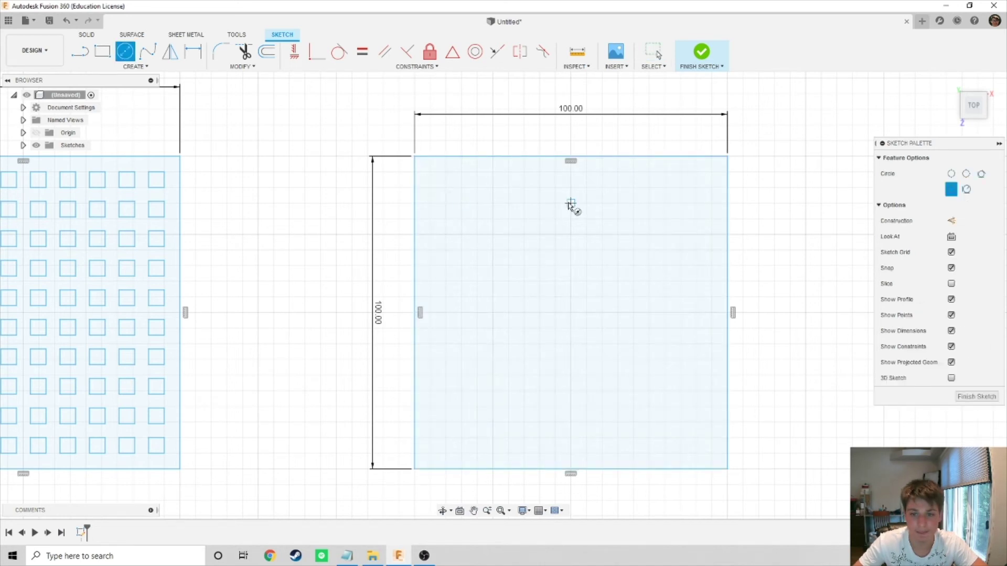
click(570, 204)
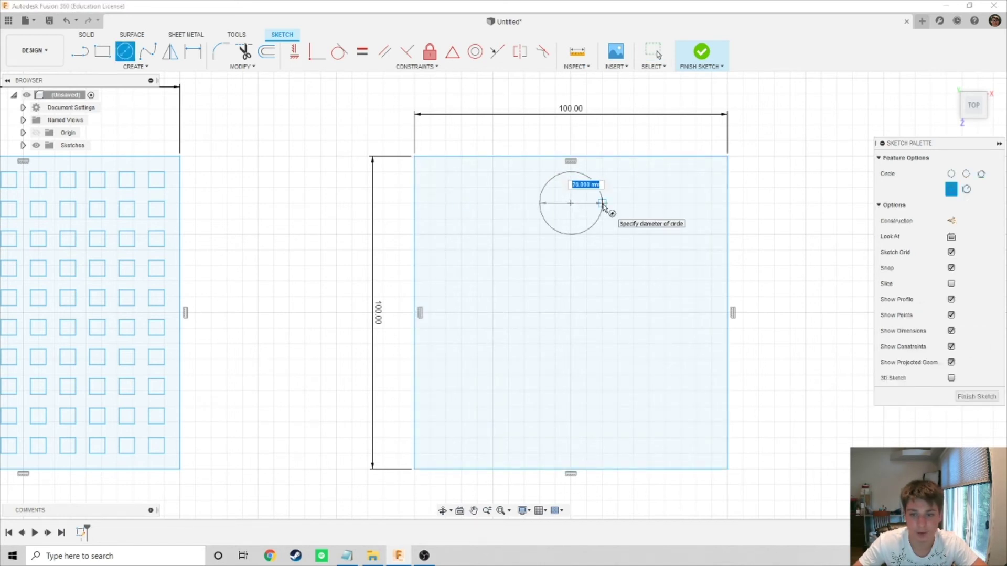
click(607, 204)
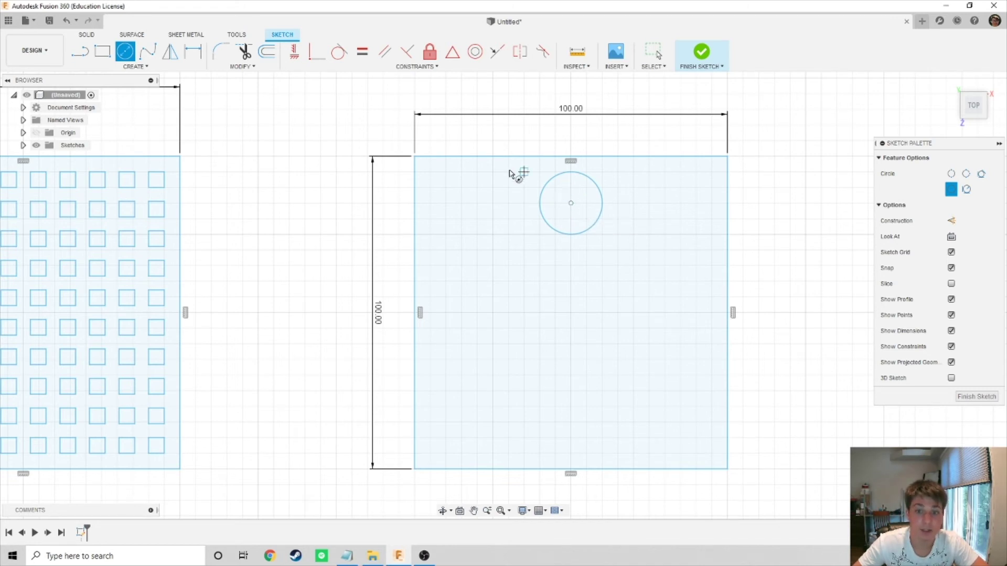
click(137, 67)
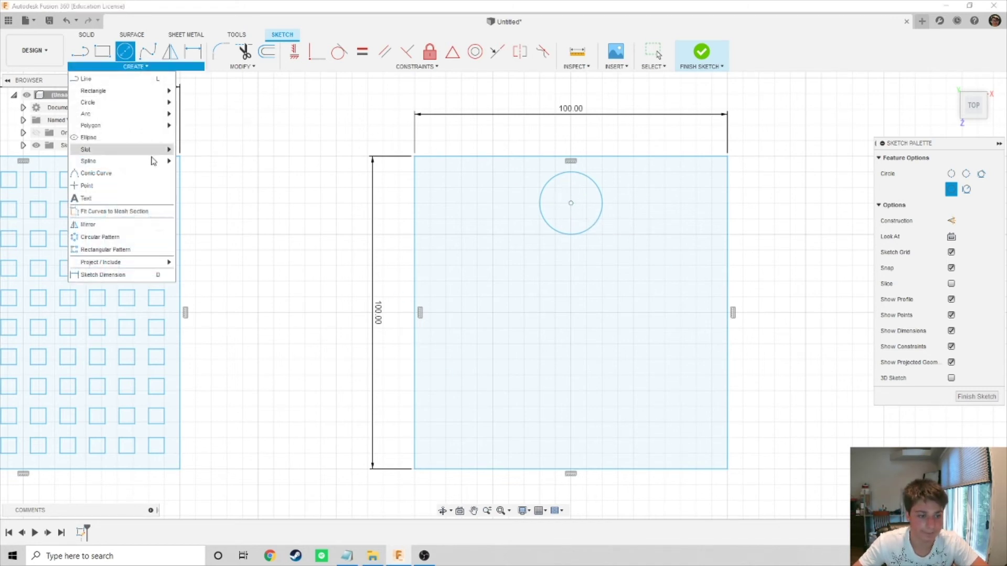
click(141, 241)
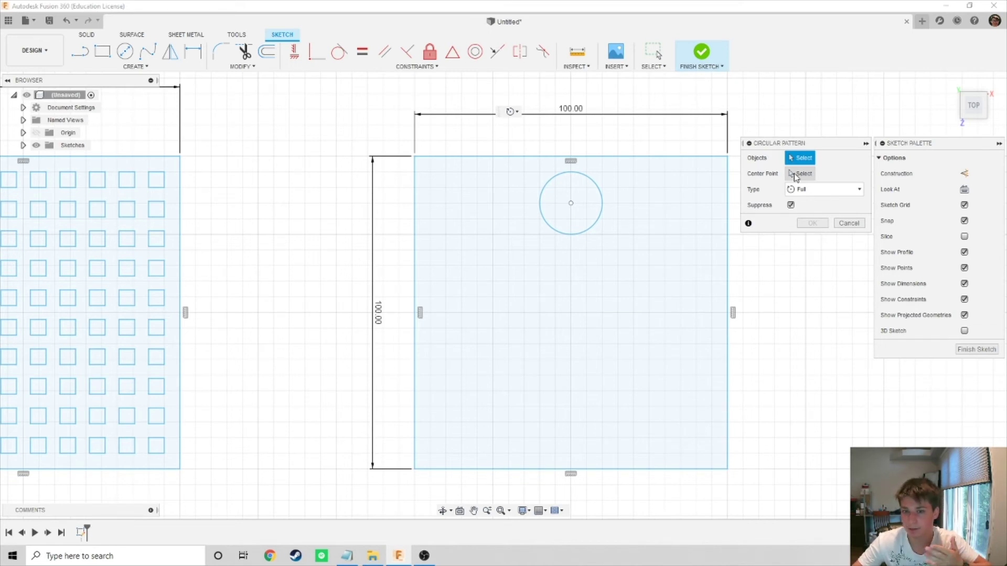
click(791, 205)
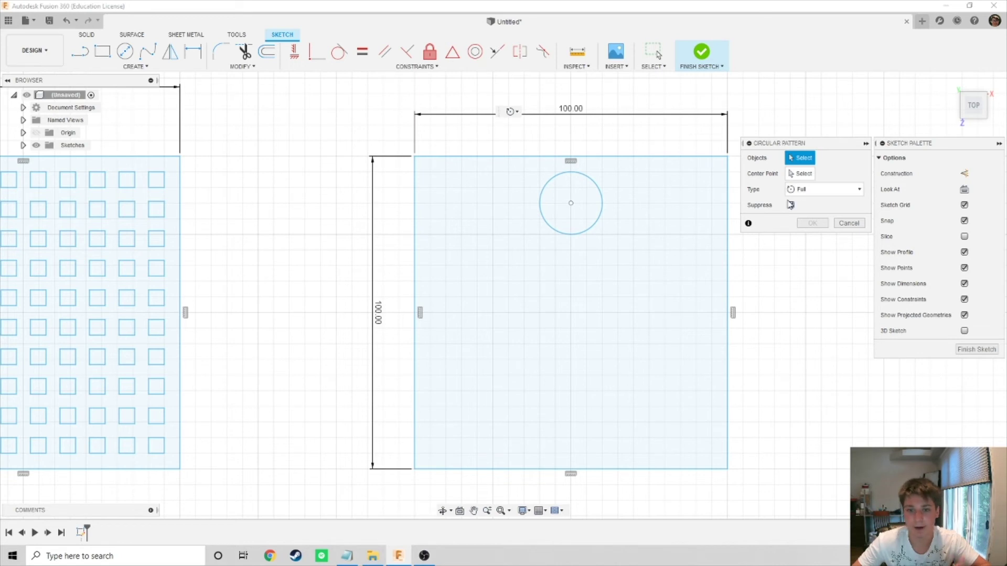
click(791, 205)
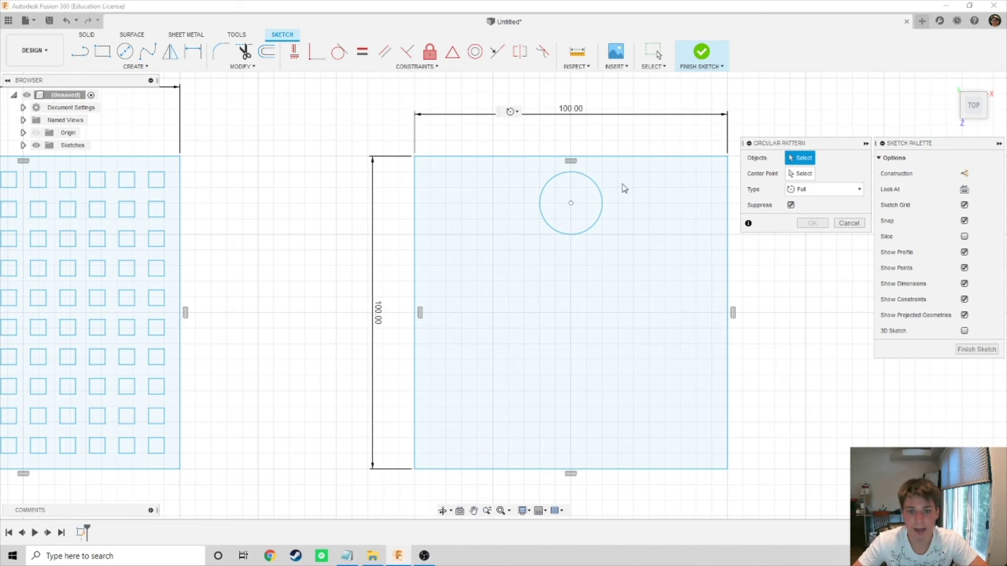
click(848, 224)
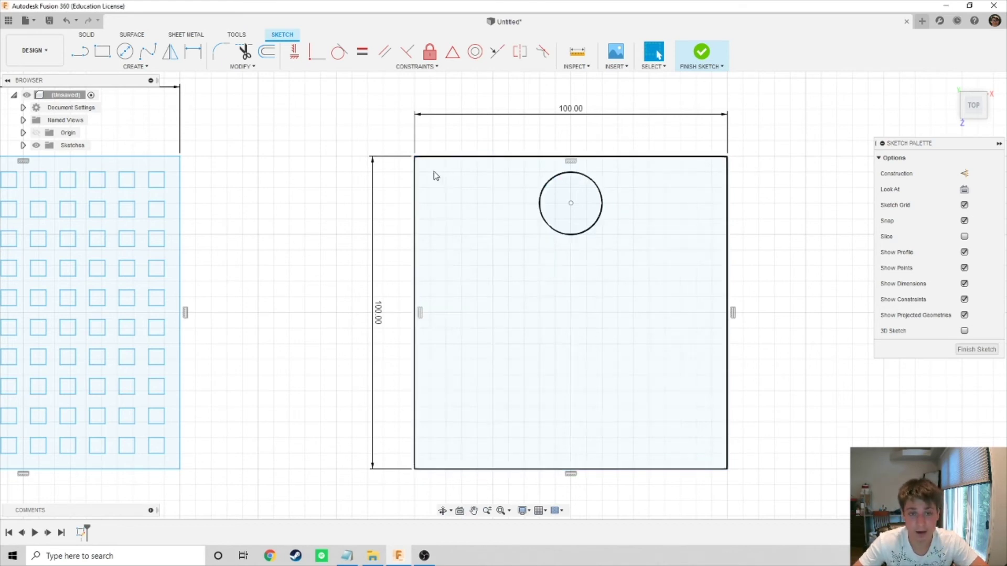
Place three sketch points in a triangular arrangement in the empty area between the two 100 mm squares
click(133, 68)
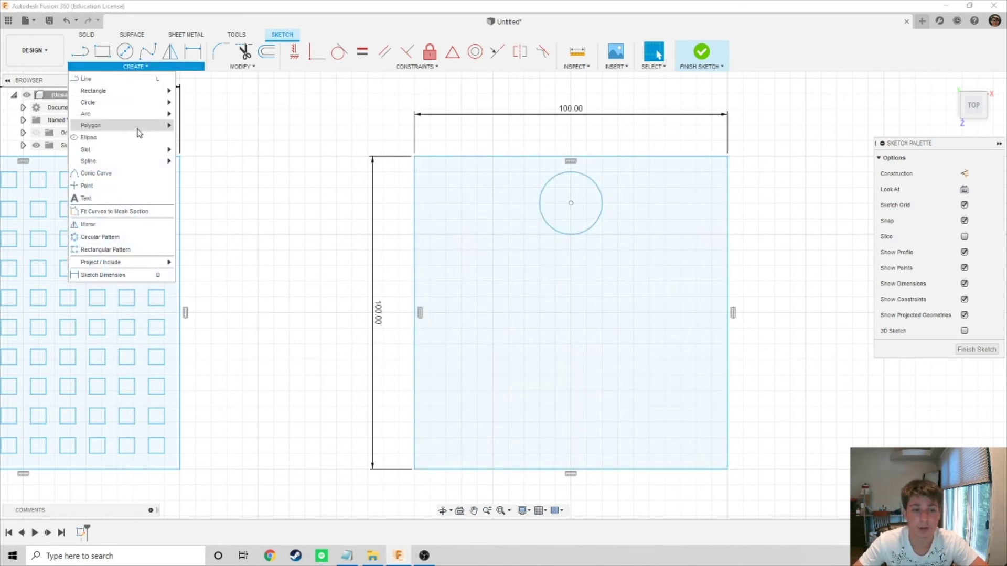
click(124, 186)
click(242, 187)
click(289, 203)
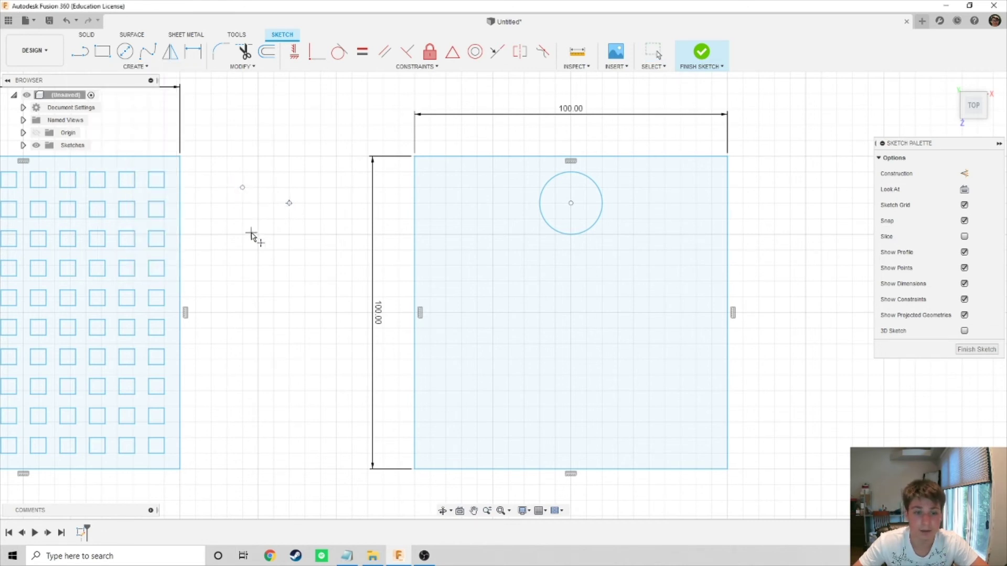
click(246, 234)
Connect the three points with a vertical line and a slanted line that meet at the lowest point
key(l)
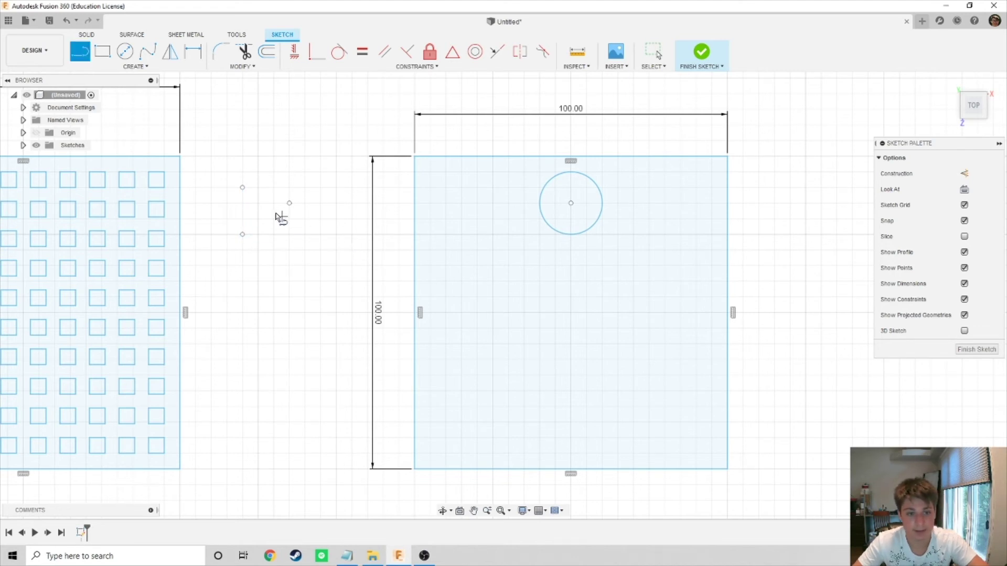
click(242, 187)
click(242, 234)
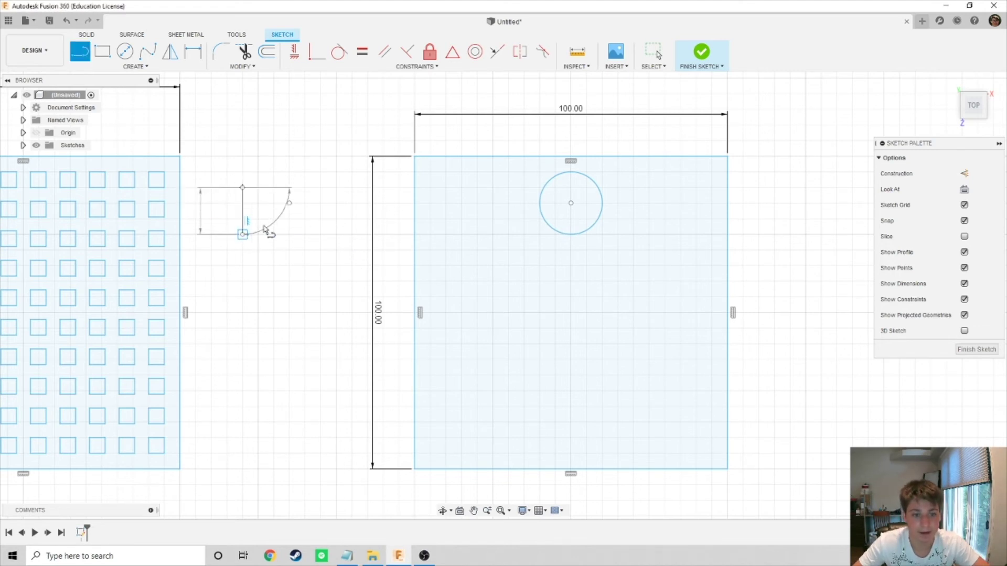
click(289, 203)
key(Escape)
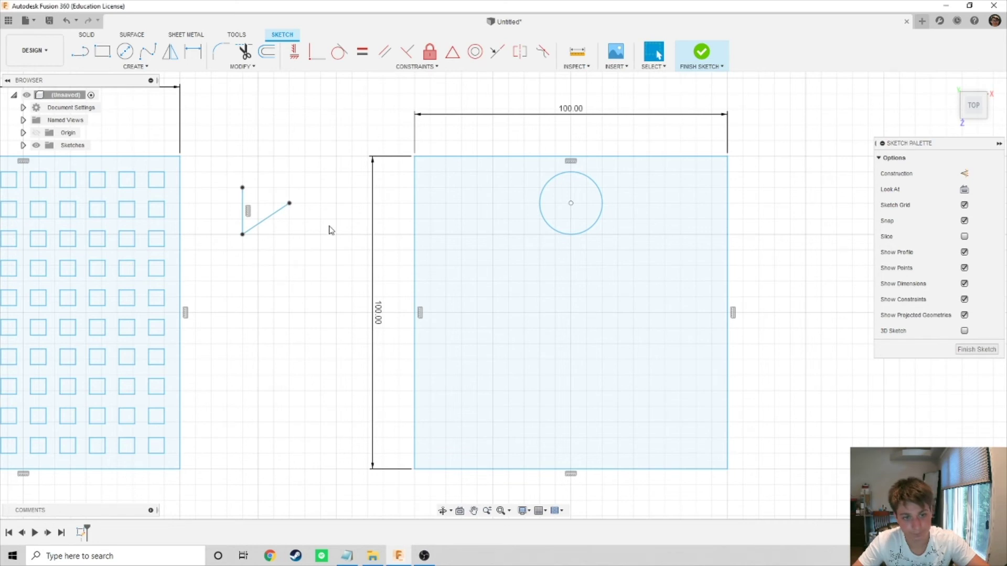
Place a sketch point at the center of the new 100 mm square
click(140, 67)
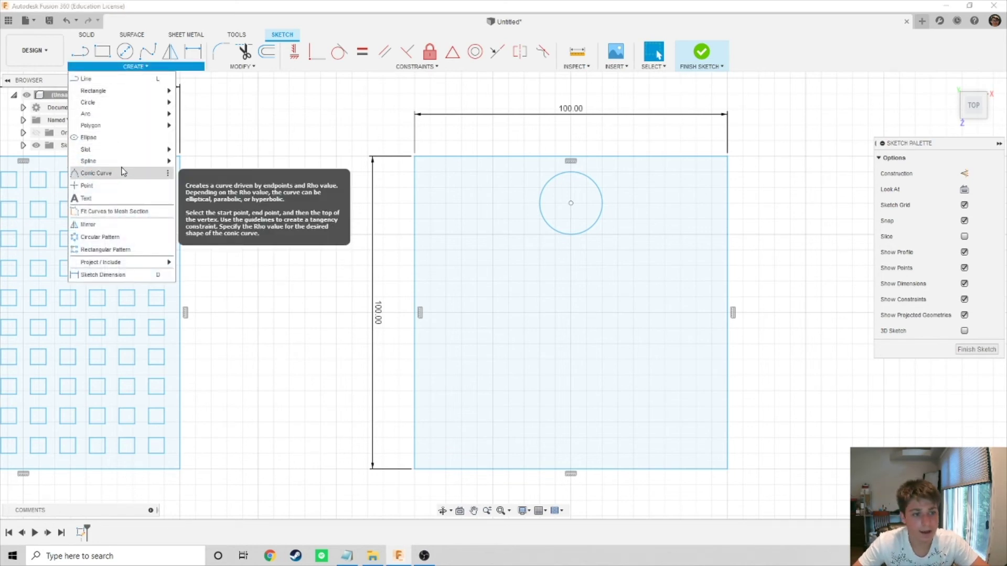
click(118, 184)
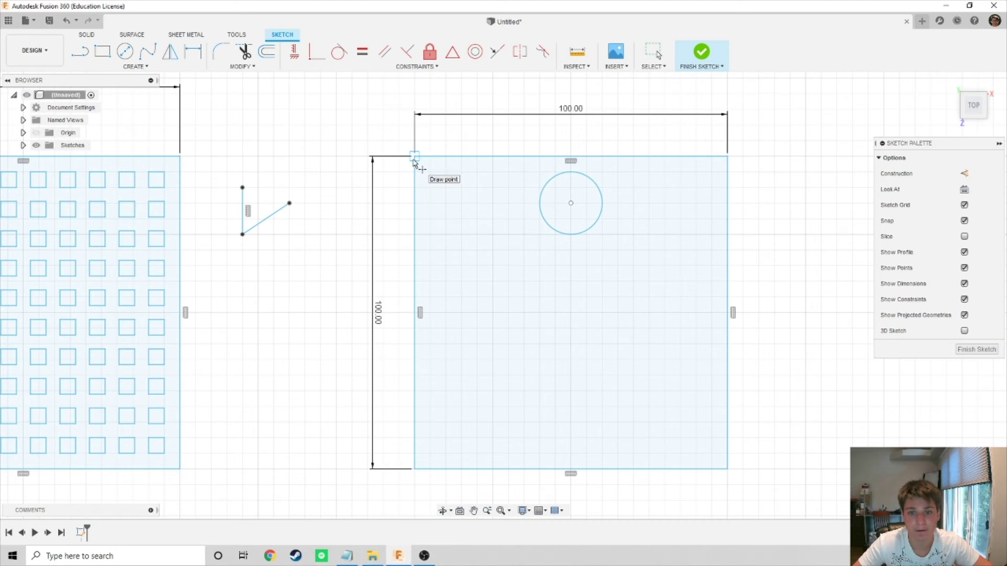
click(570, 157)
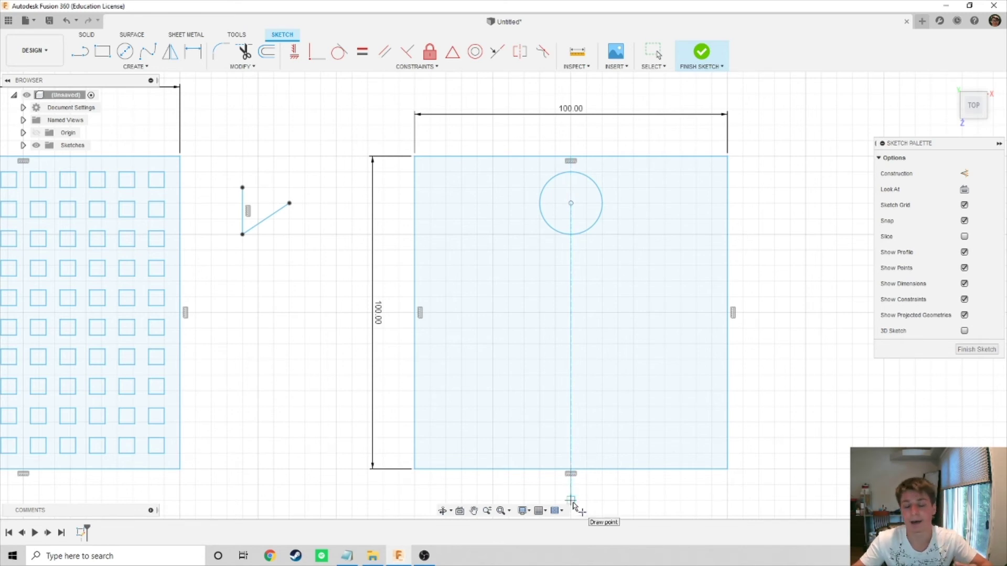
key(Escape)
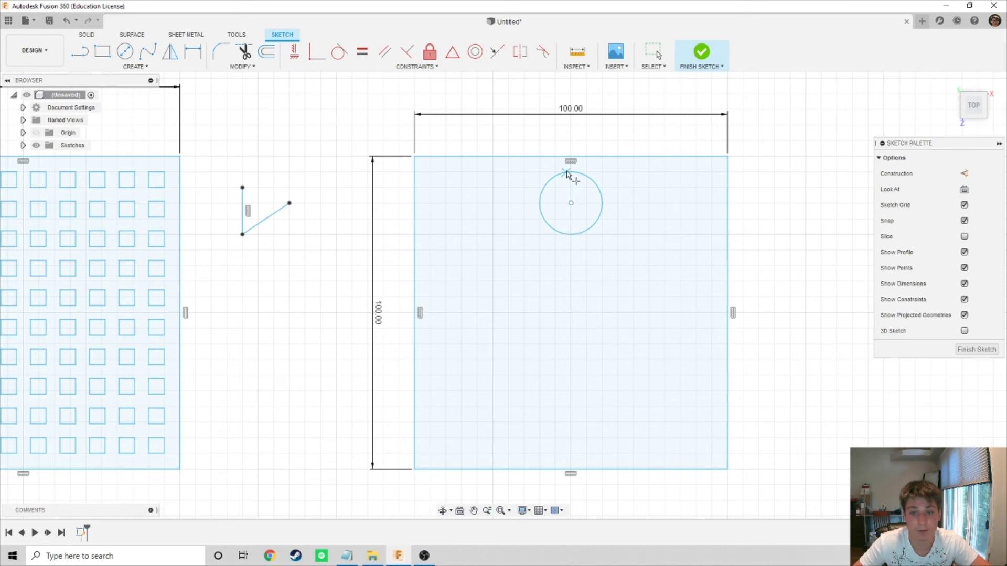
click(570, 312)
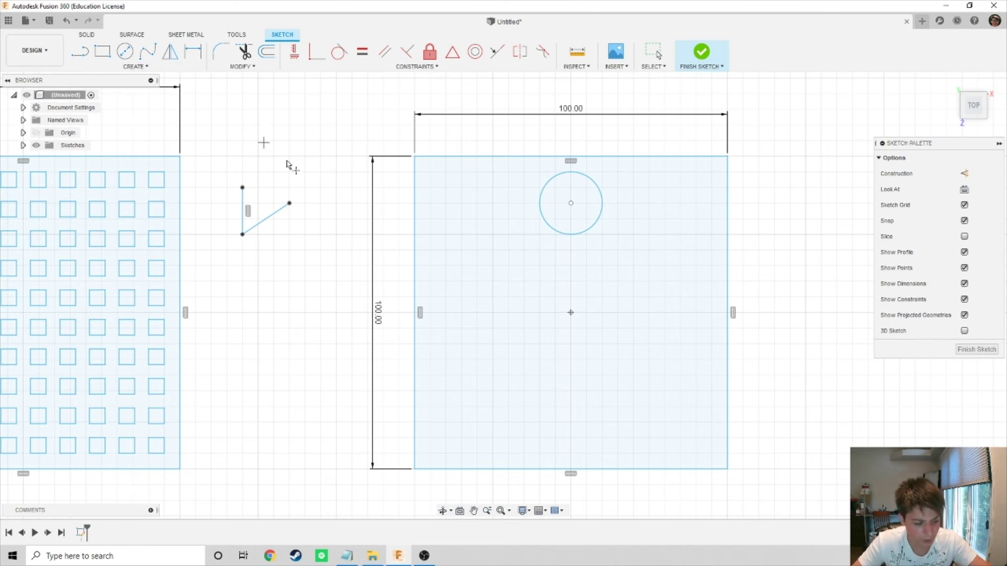
key(Escape)
Try a full circular pattern of the circle about the square's center point with a quantity of 2, and cancel it
click(143, 68)
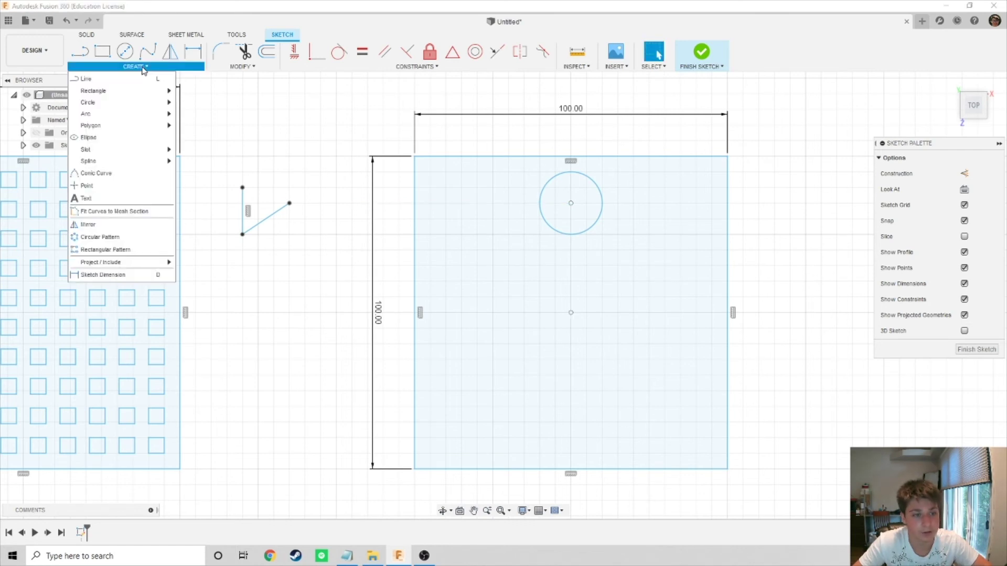
click(137, 234)
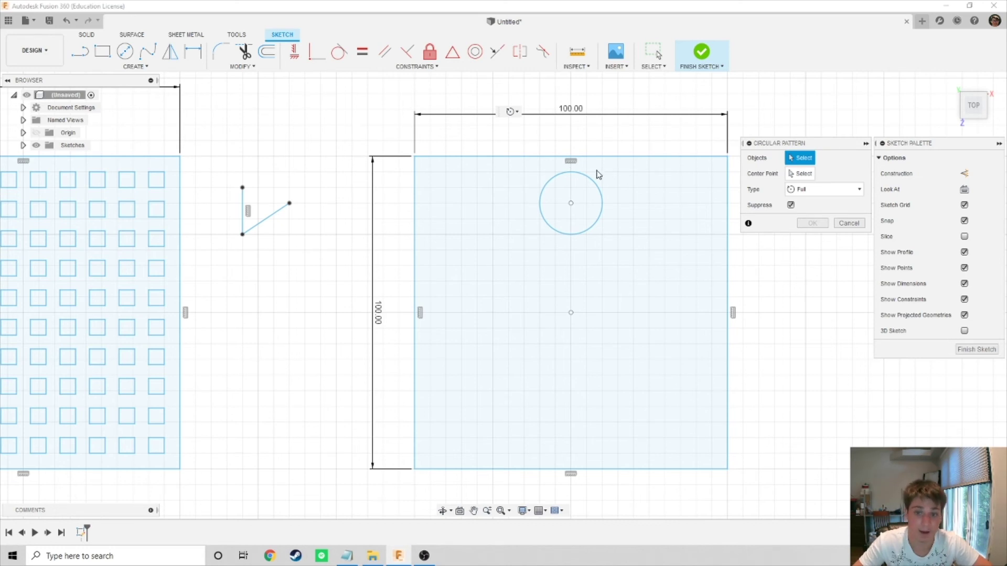
drag(522, 164, 616, 234)
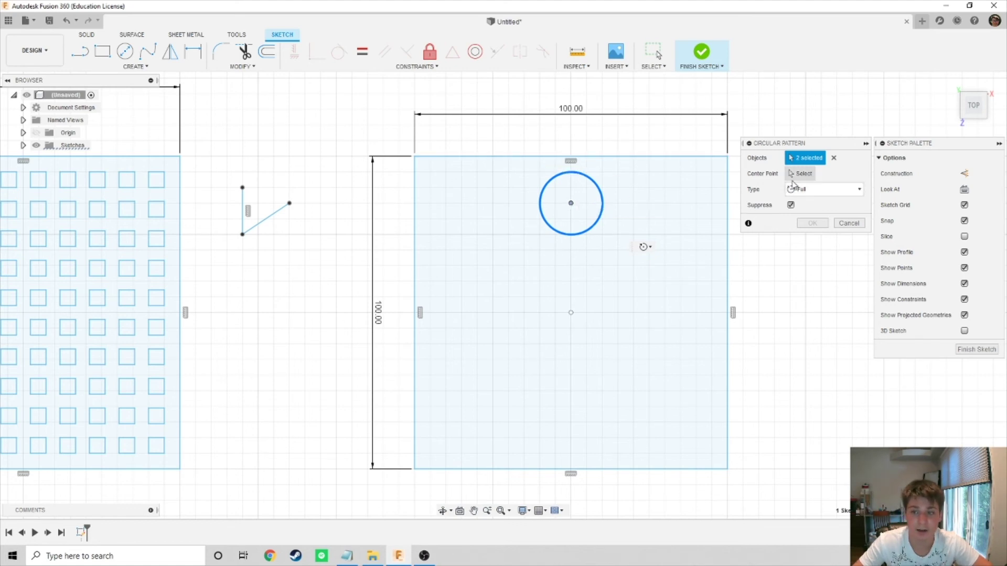
click(793, 178)
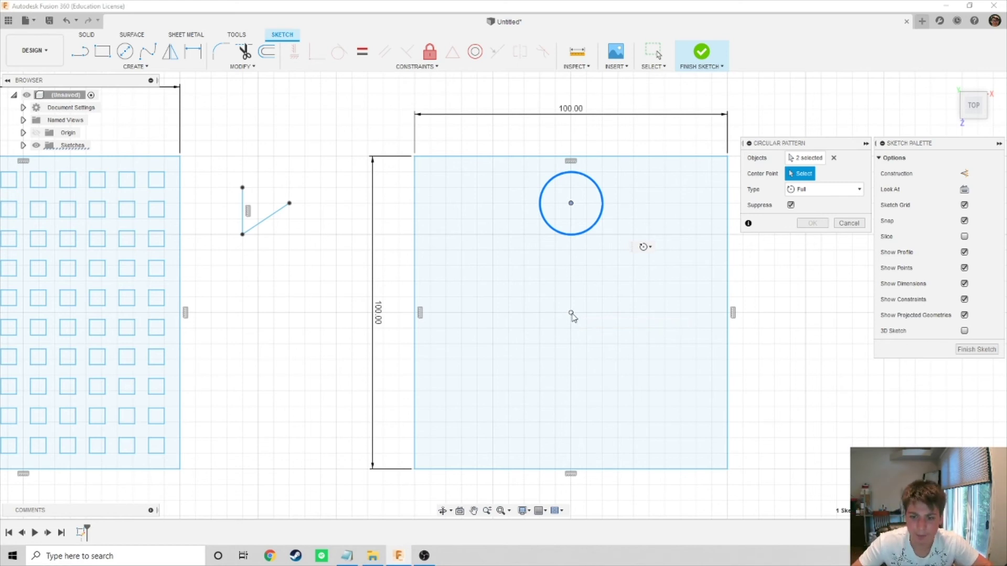
click(572, 314)
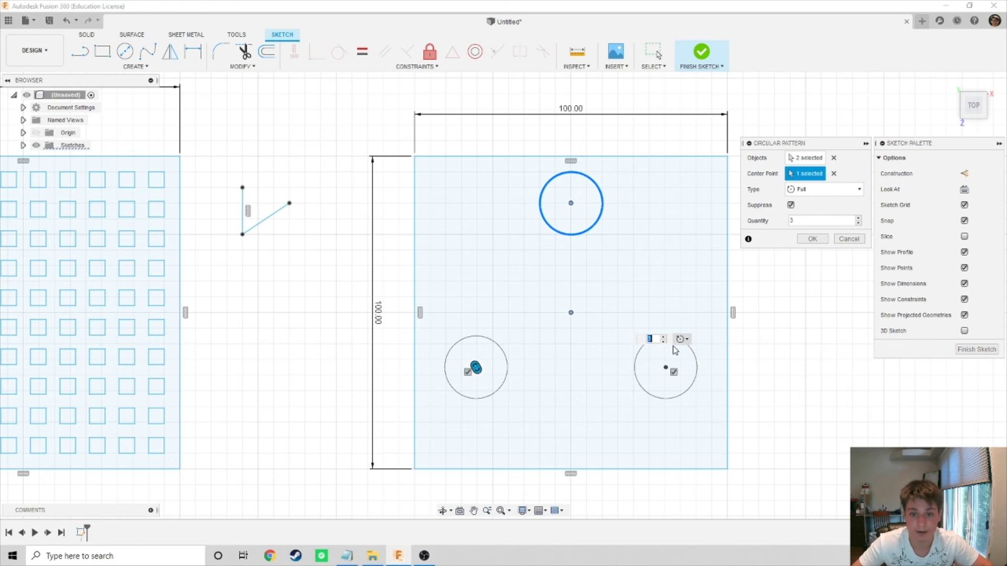
drag(474, 366, 572, 412)
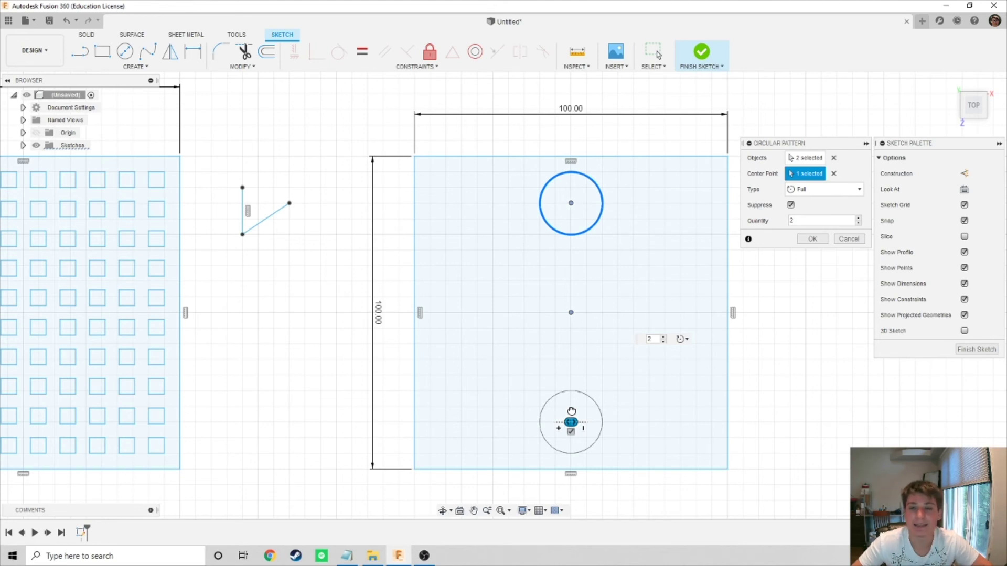
click(848, 239)
Dimension the vertical distance between the circle's center and the new square's upper edge
key(d)
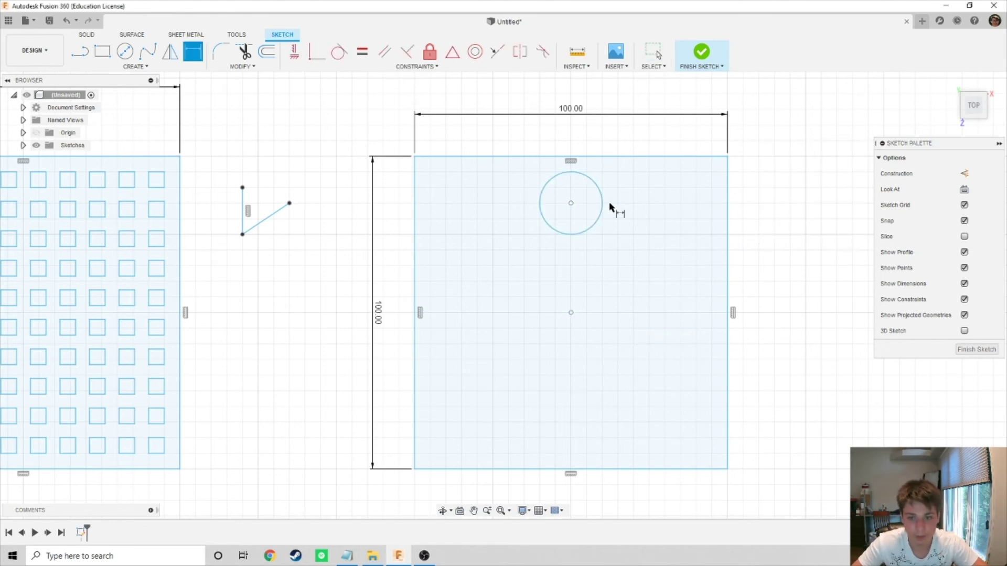
click(571, 204)
click(574, 156)
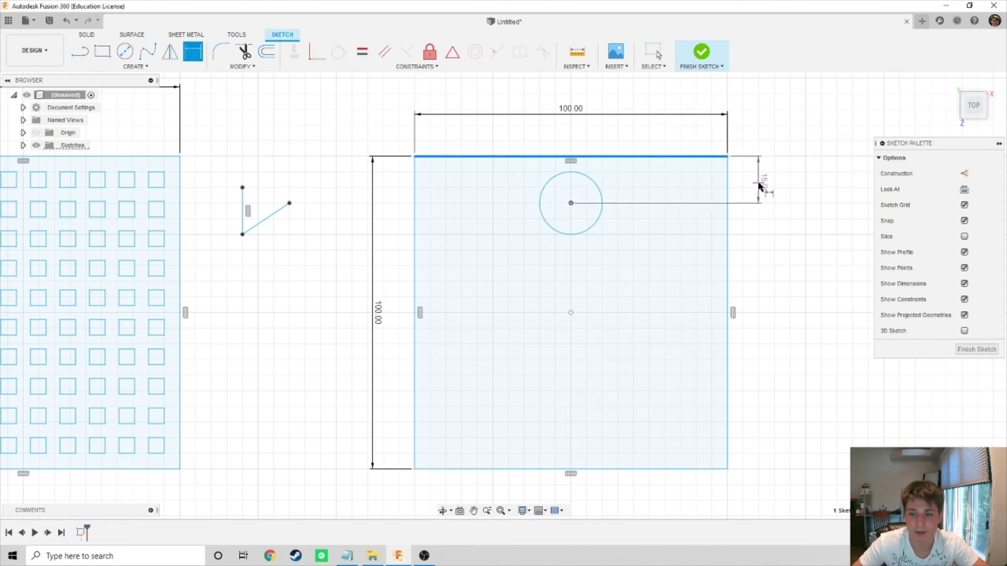
click(759, 186)
key(Return)
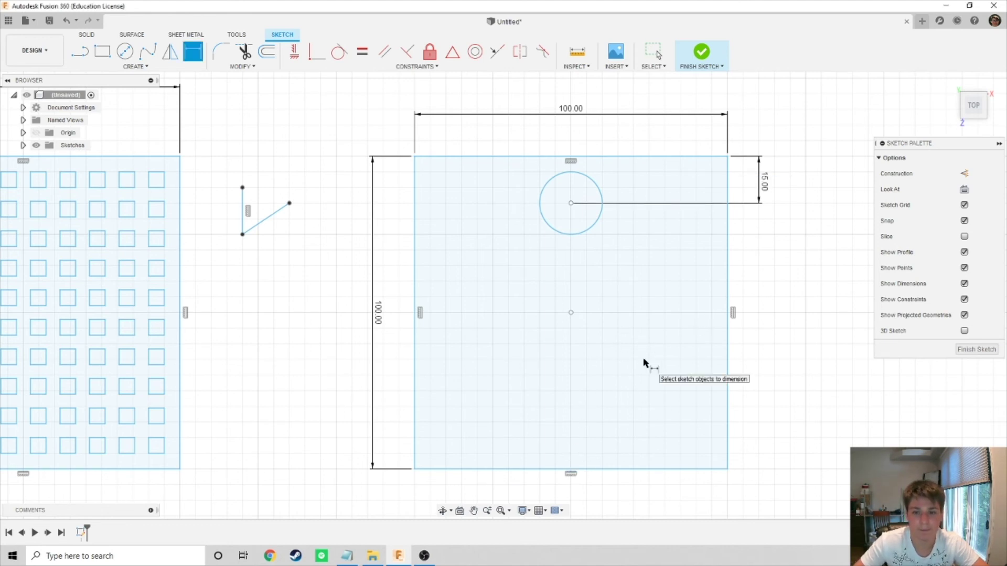
Create a full circular pattern of the circle about the square's center point with a quantity of 7
click(136, 67)
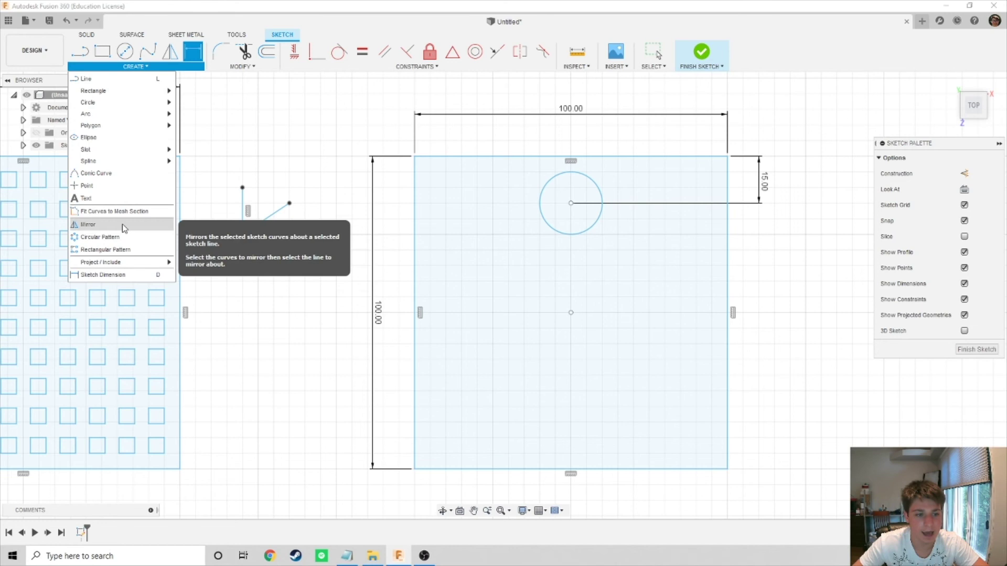
click(104, 237)
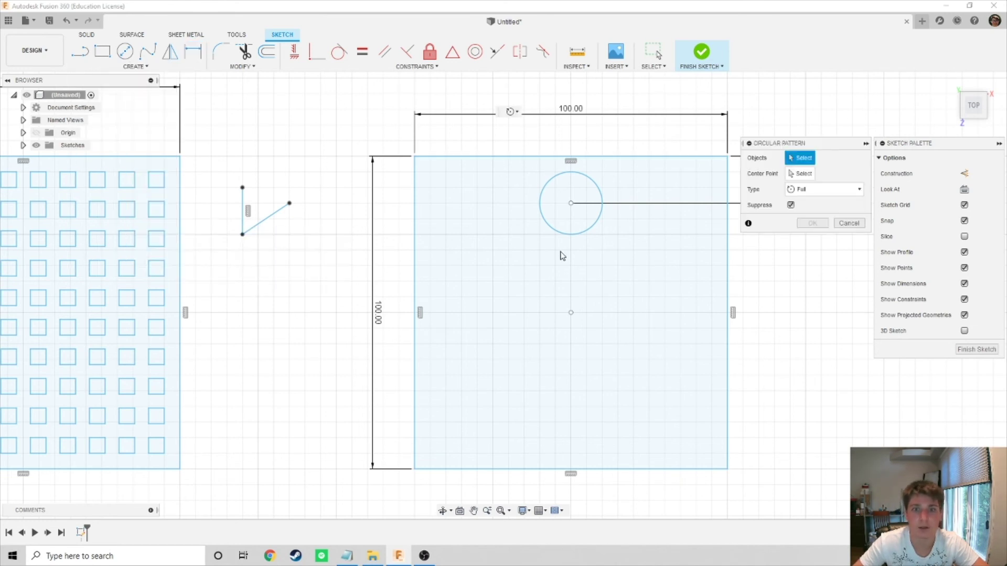
drag(523, 164, 657, 270)
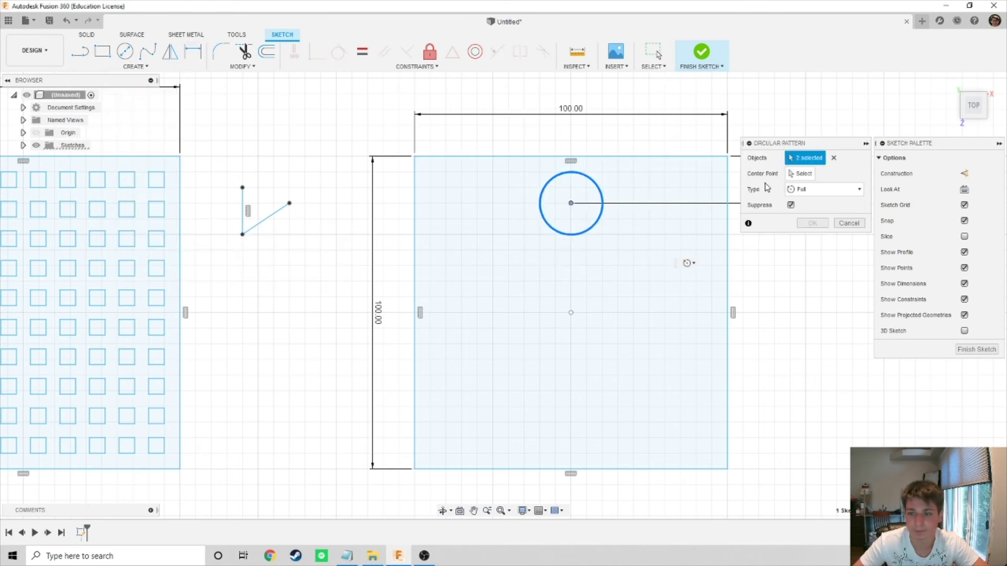
click(789, 173)
click(571, 312)
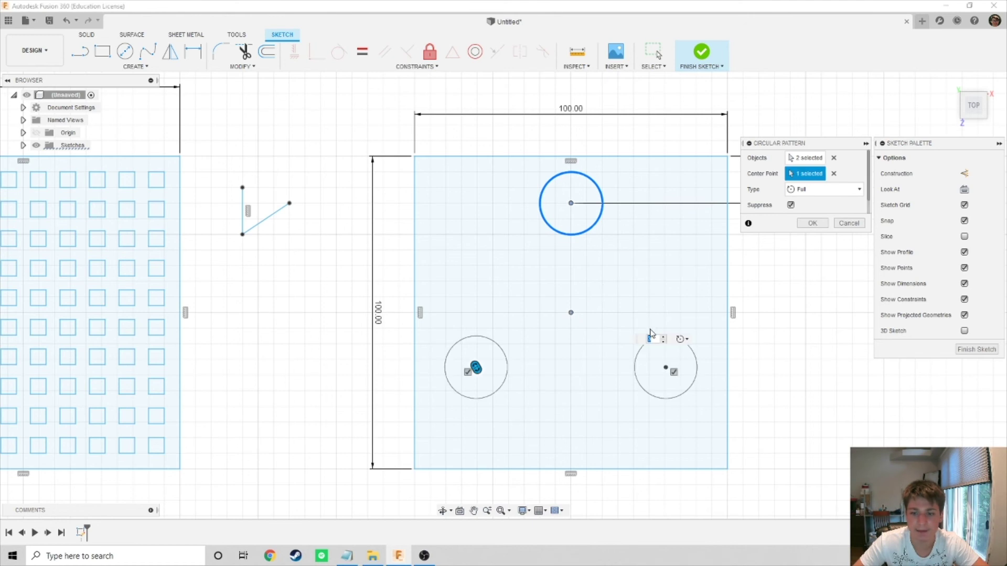
text(4)
drag(466, 261, 523, 202)
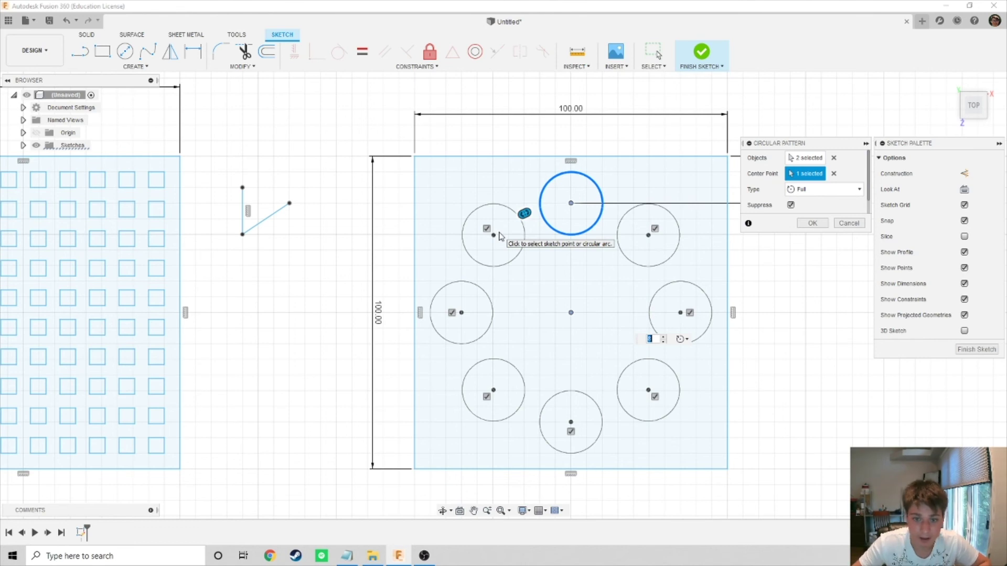
drag(524, 215, 502, 244)
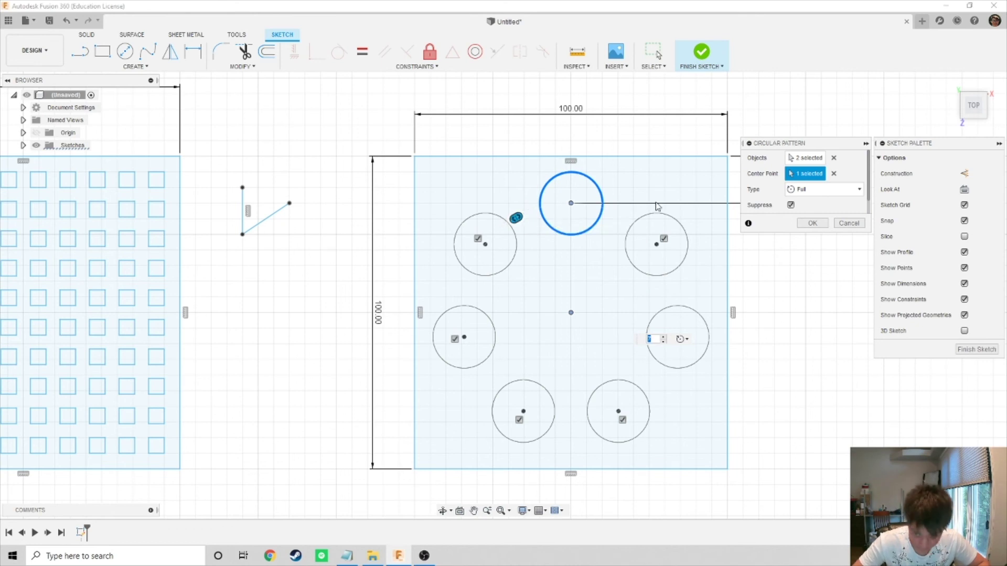
click(814, 221)
scroll(786, 291, down, 3)
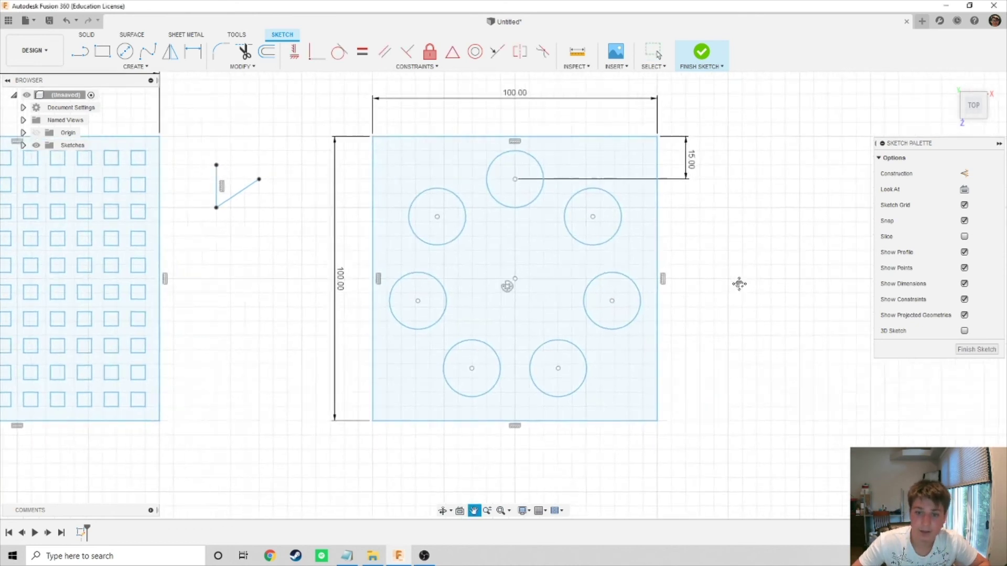
scroll(740, 283, down, 3)
scroll(641, 281, up, 2)
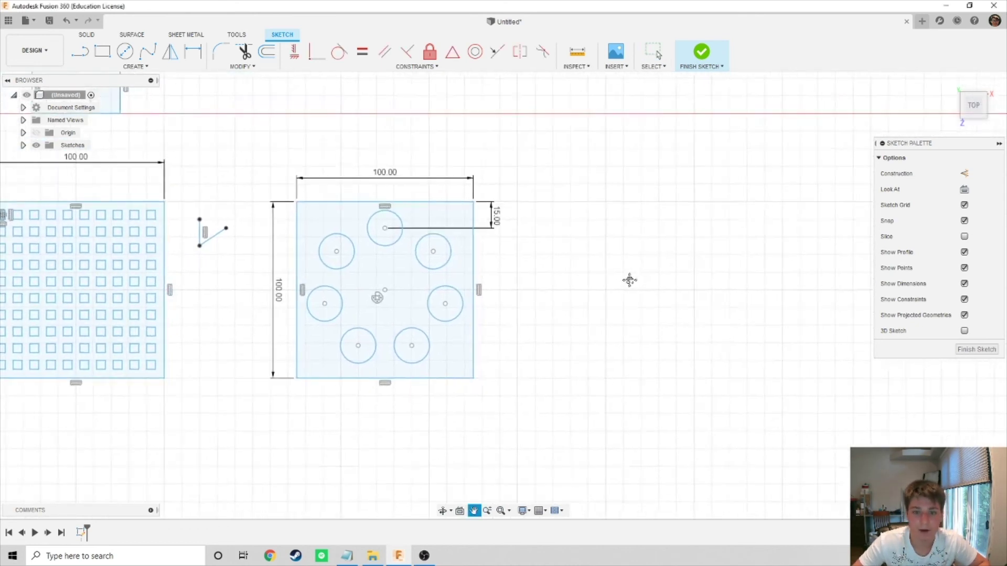
middle_drag(516, 182, 405, 206)
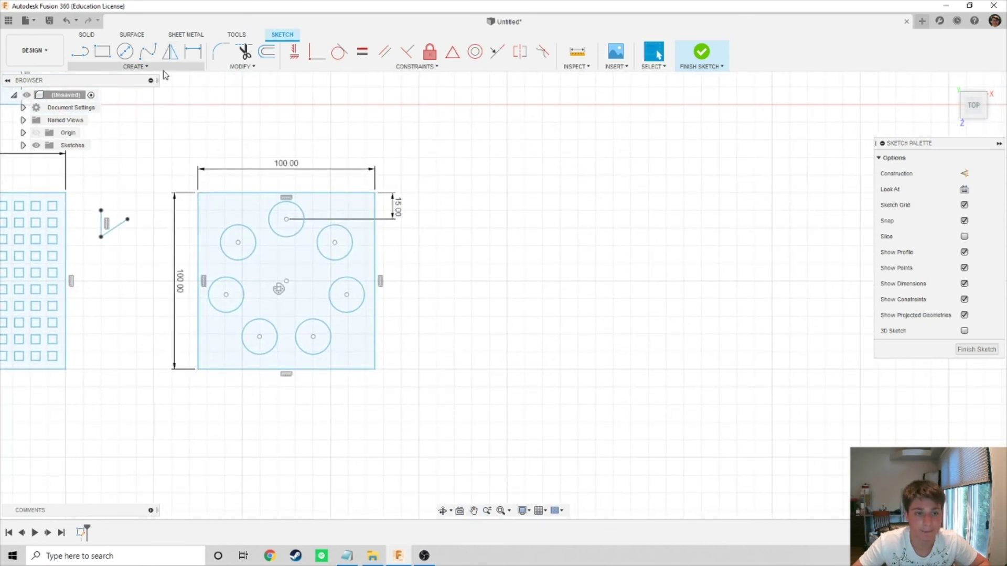
click(170, 56)
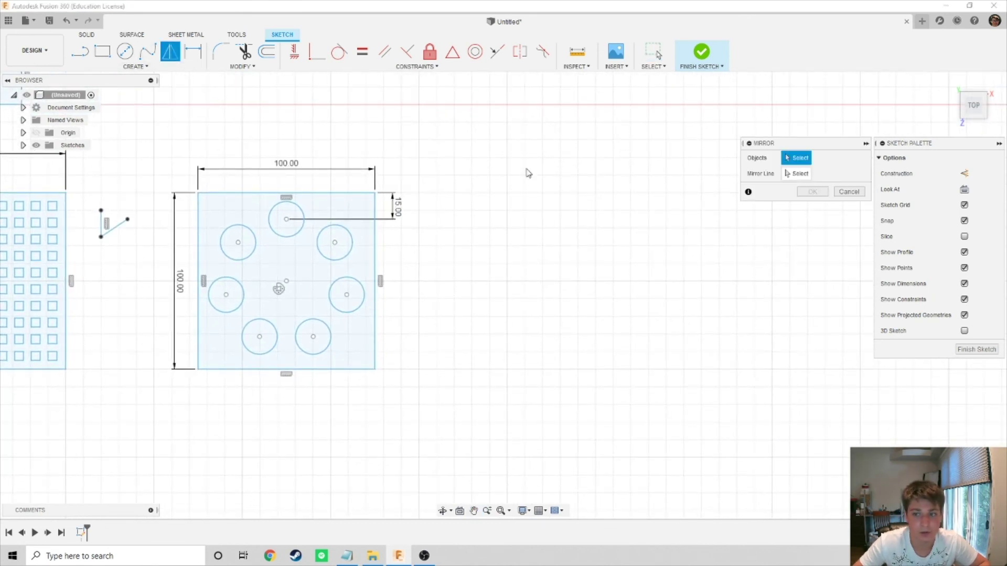
drag(152, 153, 416, 424)
scroll(449, 316, down, 8)
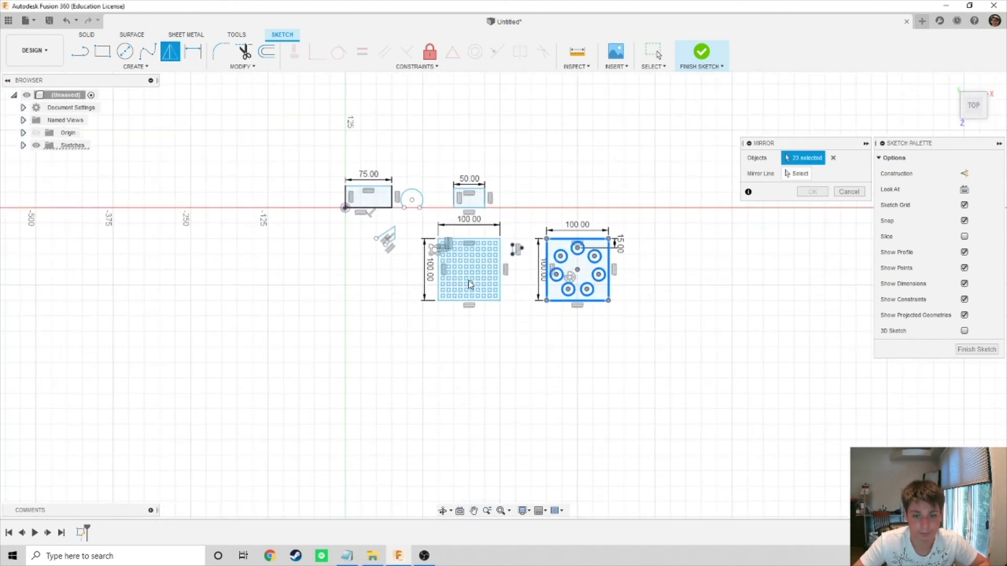
scroll(467, 281, up, 6)
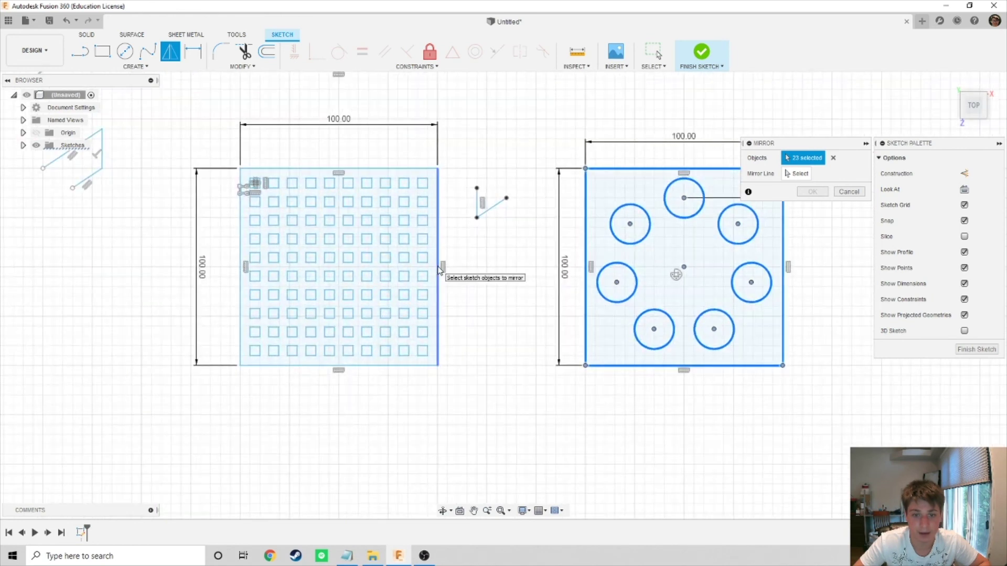
middle_drag(492, 272, 320, 276)
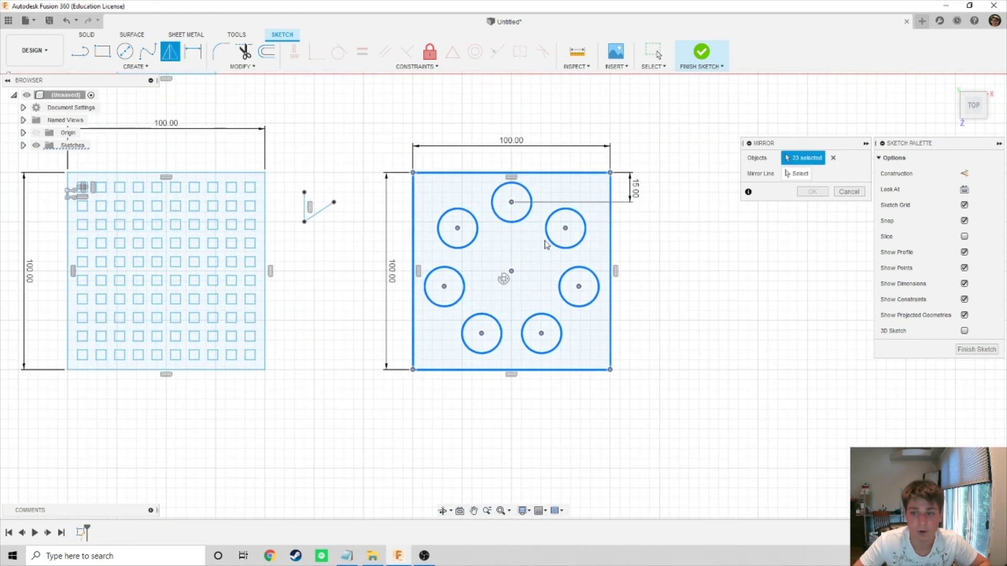
click(830, 192)
scroll(735, 238, down, 1)
middle_drag(735, 238, 667, 237)
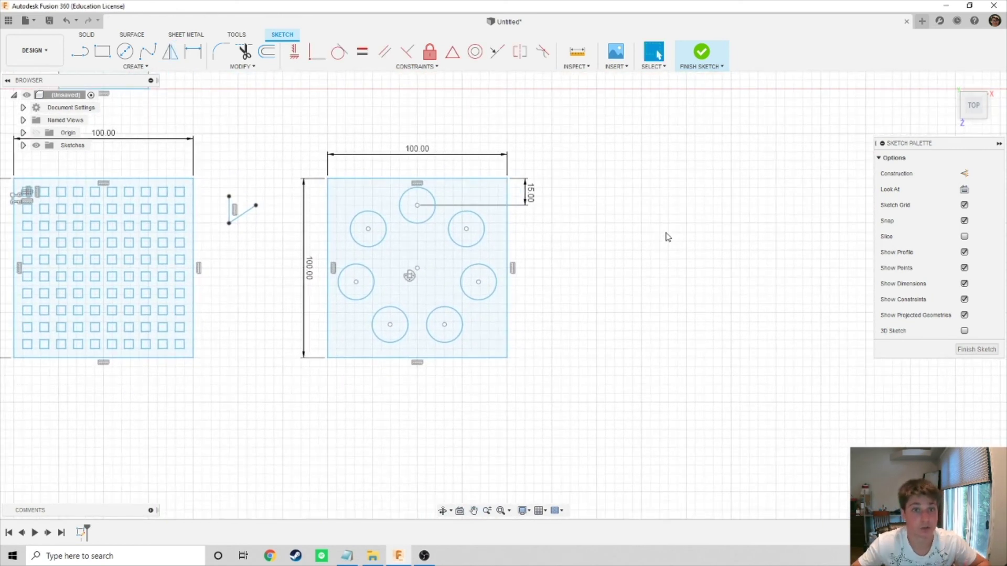
mouse_move(668, 237)
middle_down()
mouse_move(629, 254)
mouse_move(654, 382)
mouse_move(540, 234)
mouse_move(478, 226)
middle_up()
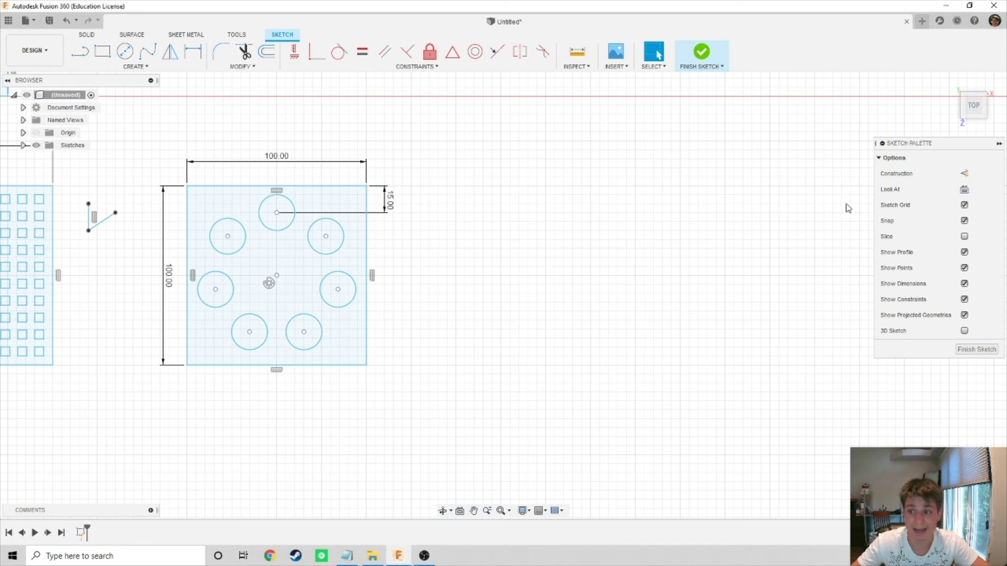
click(964, 176)
click(964, 176)
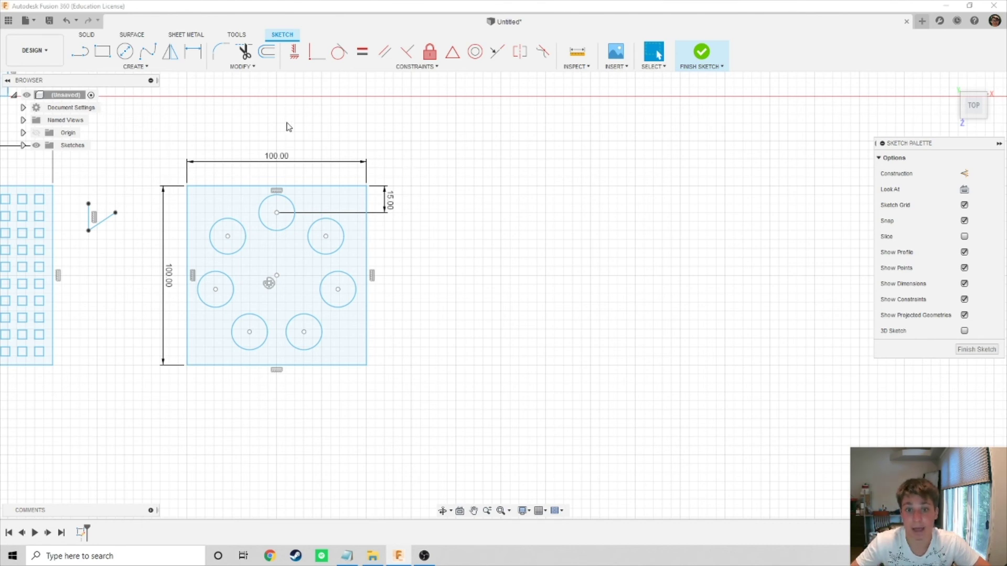
Draw a vertical line 175 mm long in the empty area just right of the square containing the patterned circles
click(78, 54)
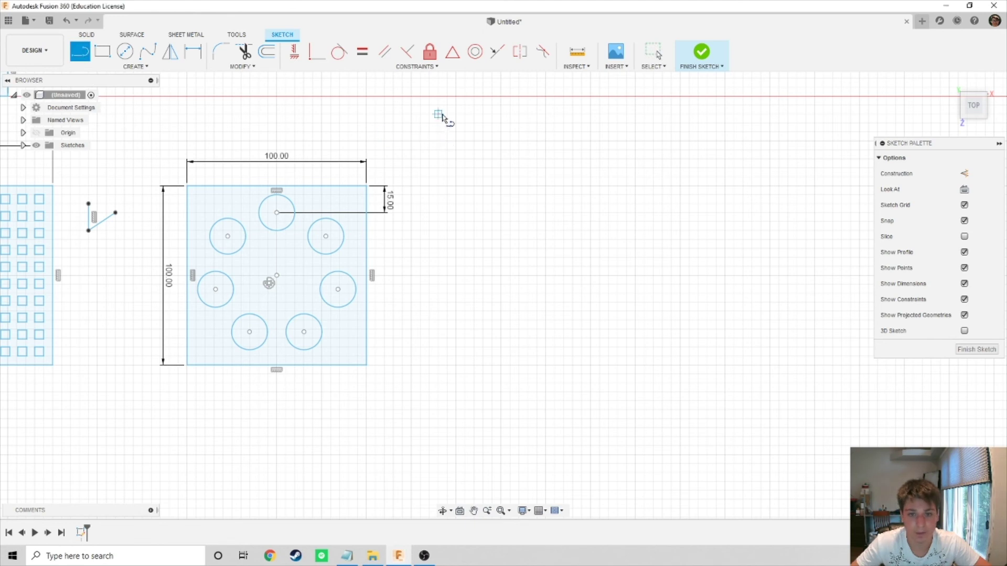
click(456, 96)
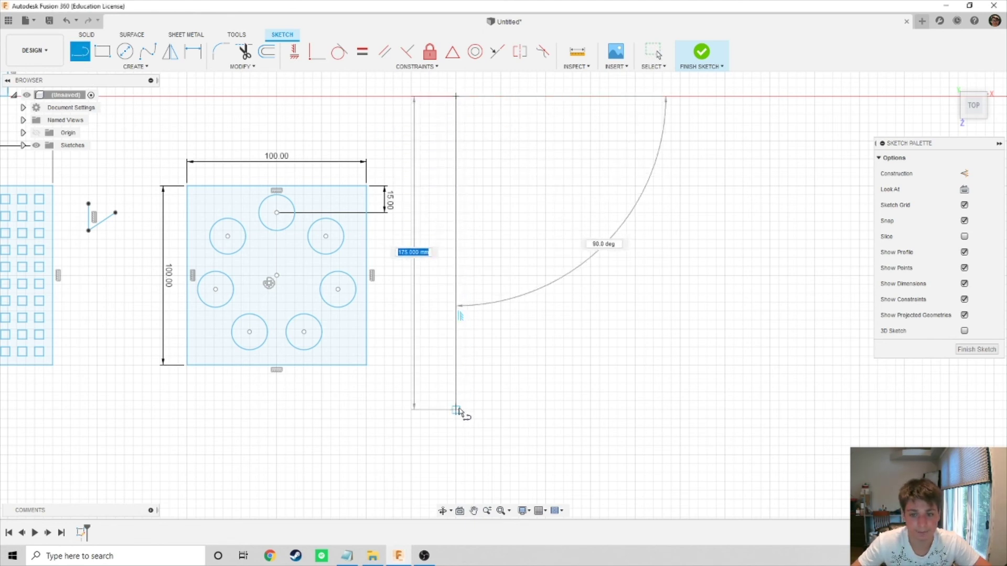
click(456, 410)
key(Escape)
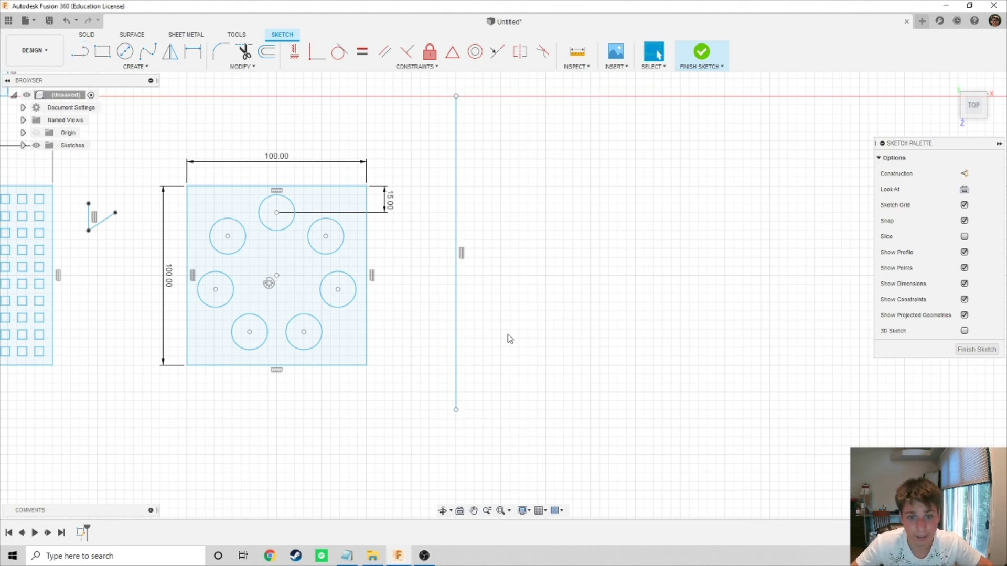
Convert the new vertical line into a construction line and deselect it
click(461, 275)
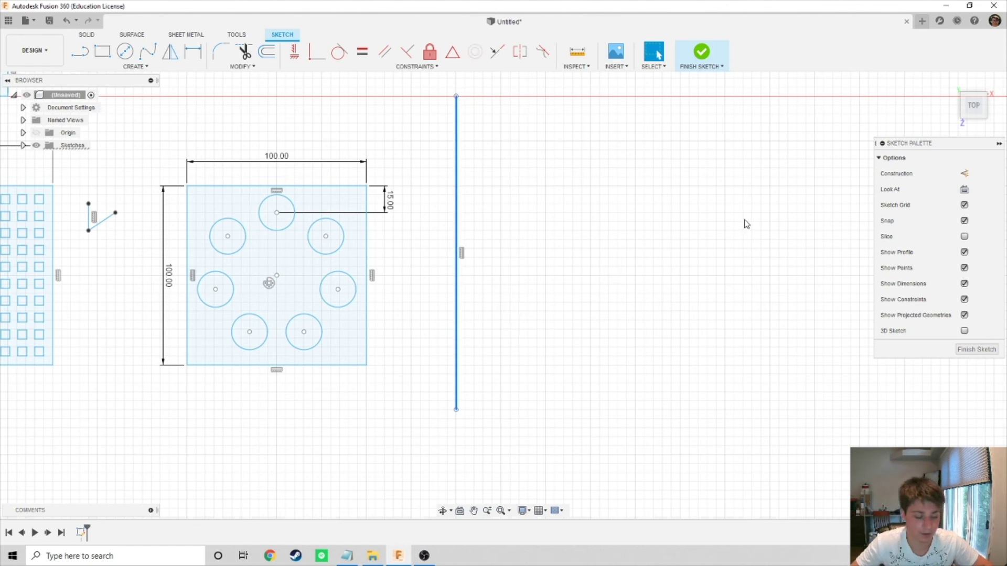
click(964, 174)
click(687, 243)
Turn on construction mode and draw a closed, self-crossing six-sided outline in the empty area beyond the vertical construction line
middle_drag(738, 218, 650, 229)
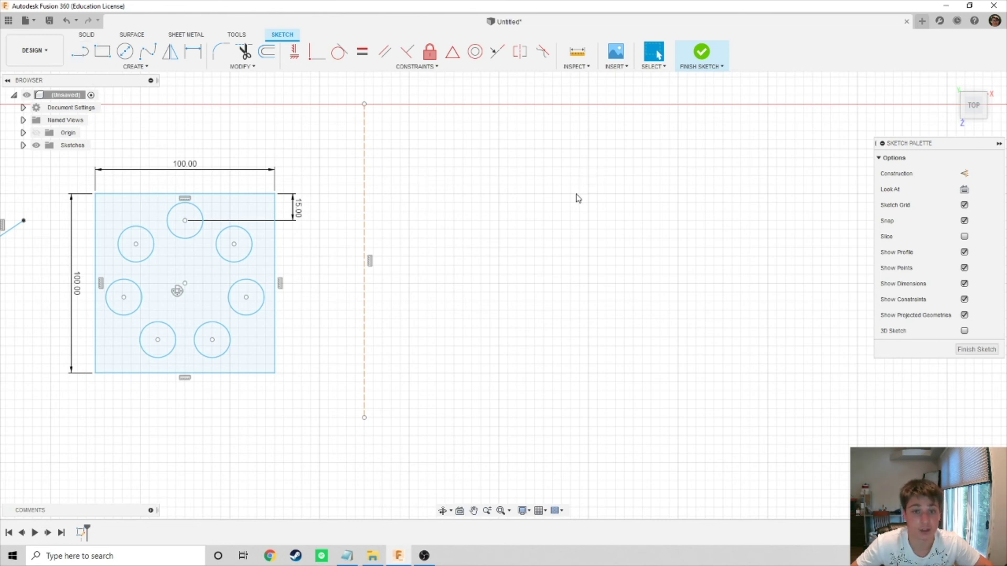
key(x)
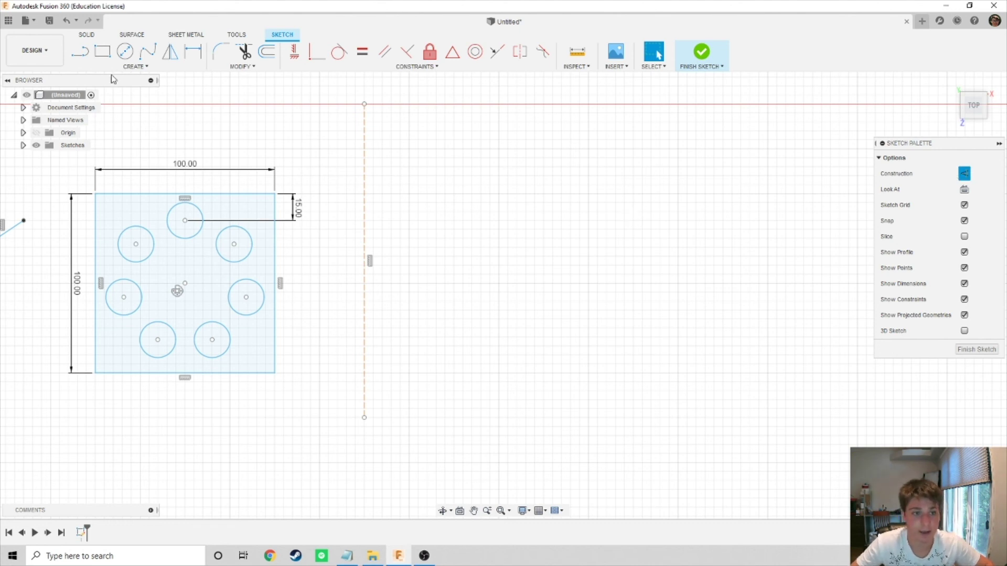
click(79, 51)
click(588, 140)
click(660, 211)
click(767, 158)
click(679, 113)
click(696, 283)
click(580, 274)
click(589, 141)
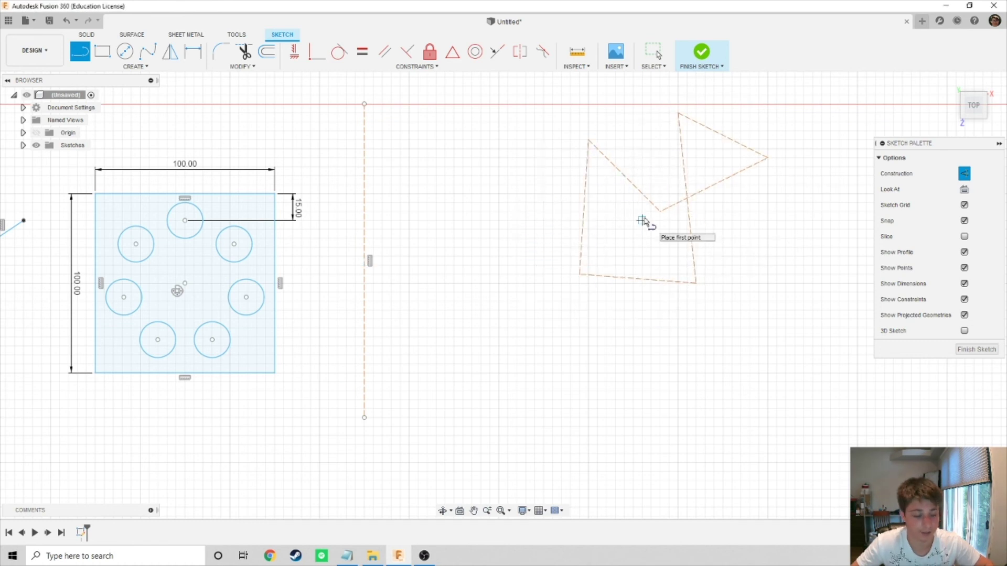
Draw a closed four-sided construction outline below and to the right of the six-sided one, and leave the Line tool
click(741, 287)
click(844, 308)
click(794, 364)
click(723, 364)
click(740, 286)
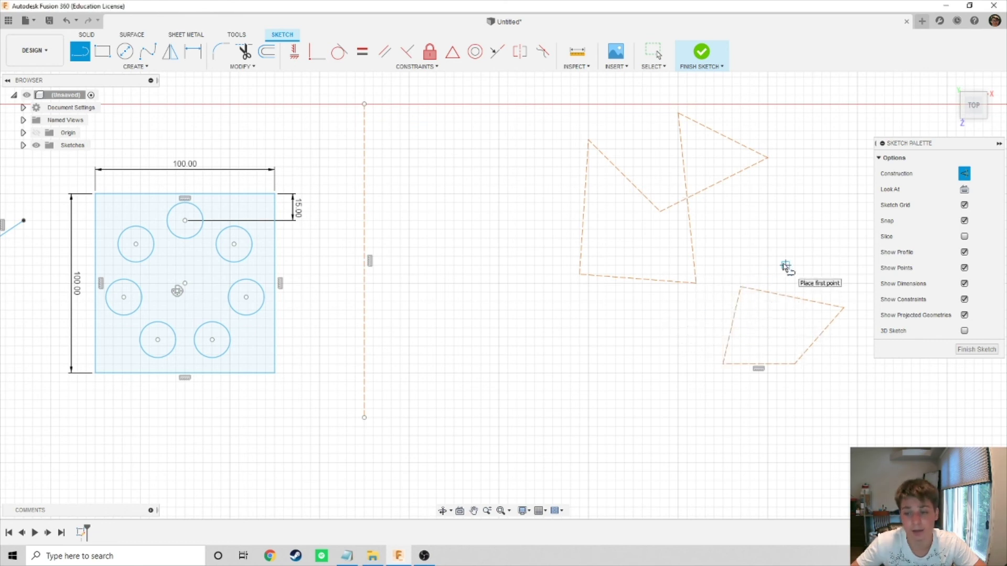
key(Escape)
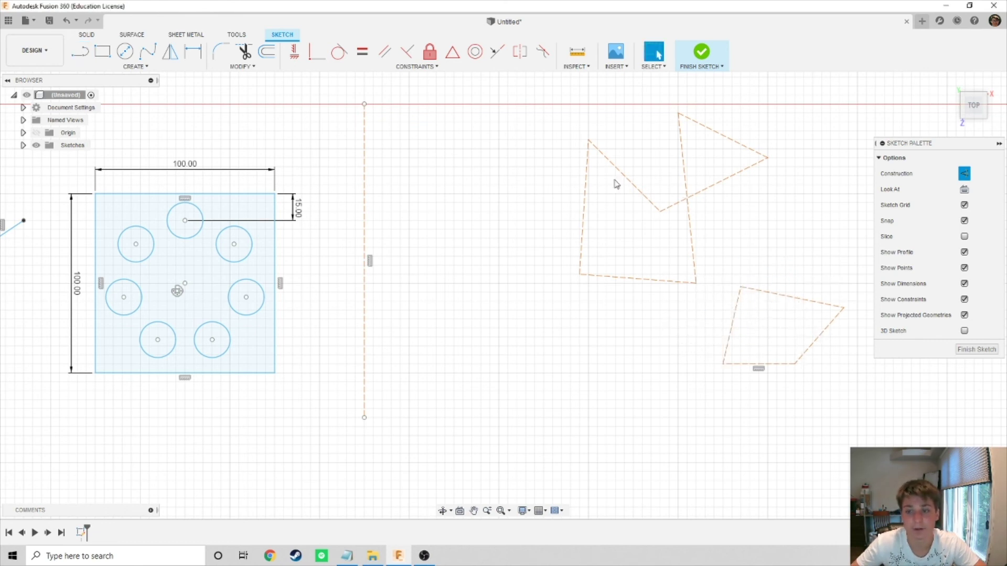
Delete both freehand construction outlines
mouse_move(535, 94)
mouse_down()
mouse_move(814, 427)
mouse_move(877, 462)
mouse_up()
key(Delete)
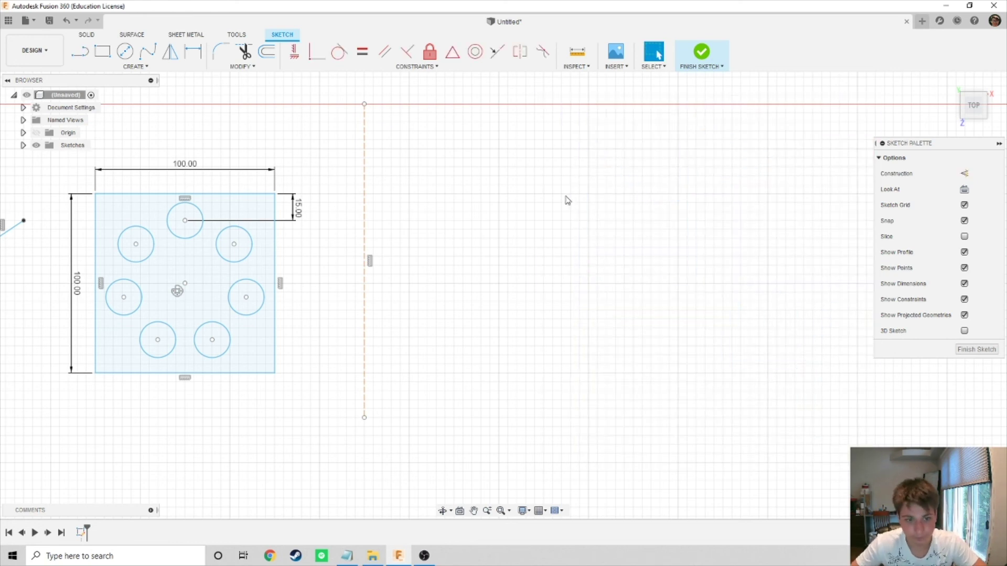
Mirror the 100 mm square and its seven patterned circles across the vertical construction line
middle_drag(573, 191, 616, 200)
middle_drag(447, 271, 490, 245)
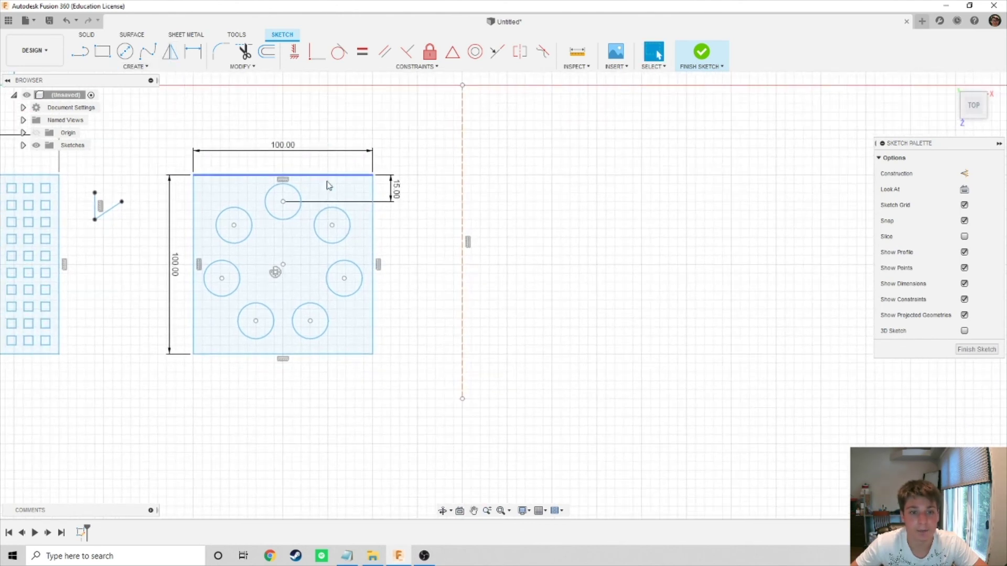
click(181, 57)
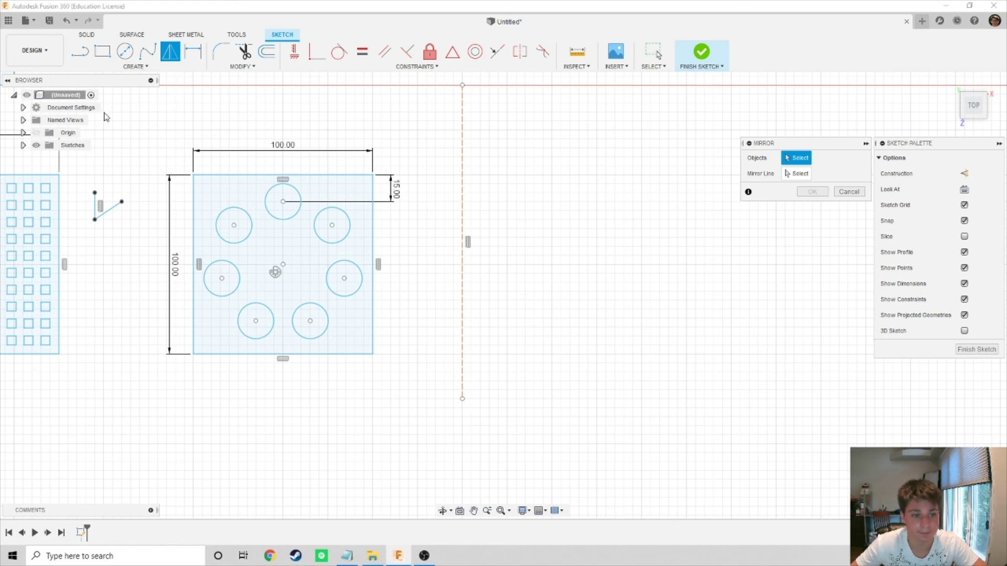
mouse_move(152, 125)
mouse_down()
mouse_move(402, 392)
mouse_move(446, 389)
mouse_up()
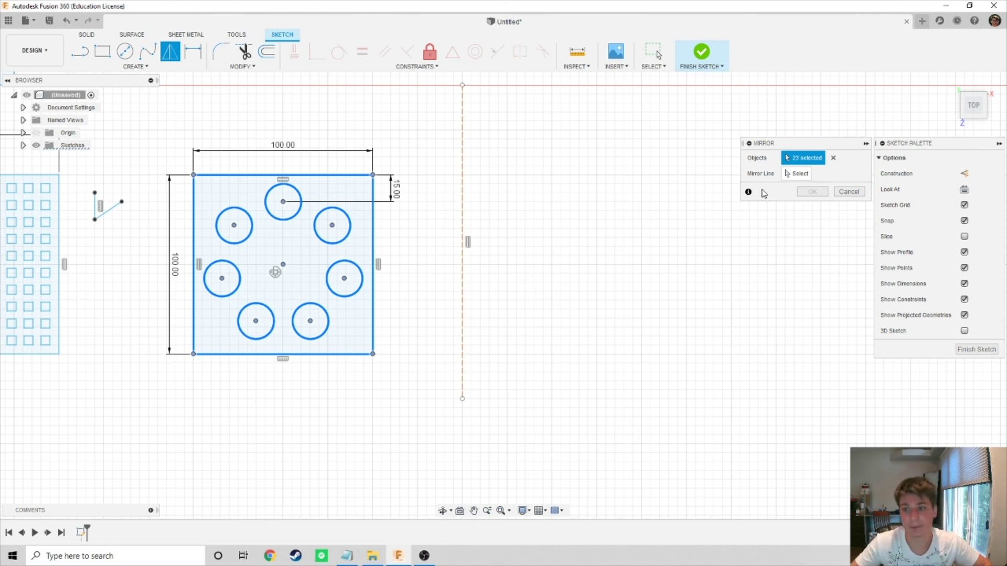
click(796, 174)
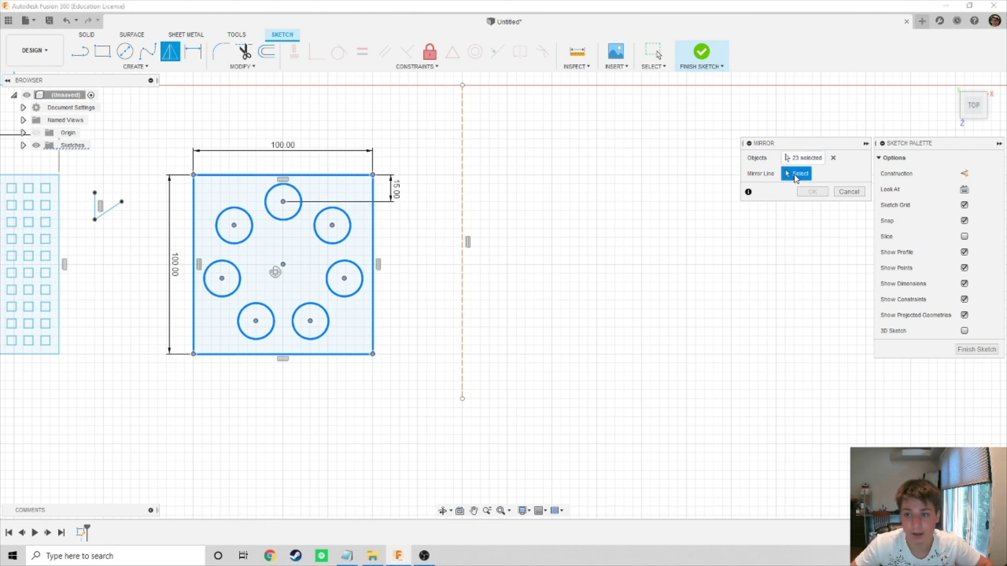
click(463, 99)
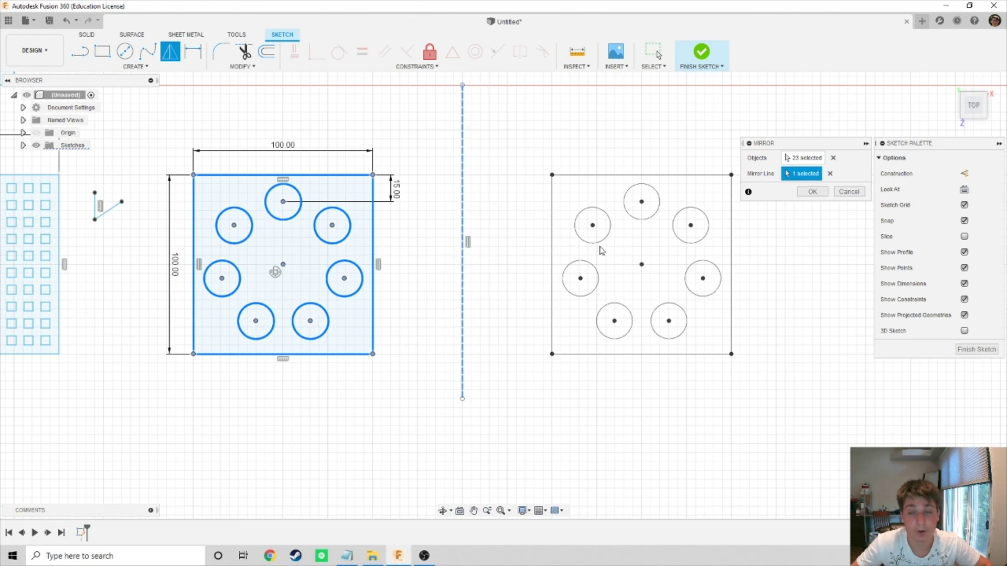
click(813, 191)
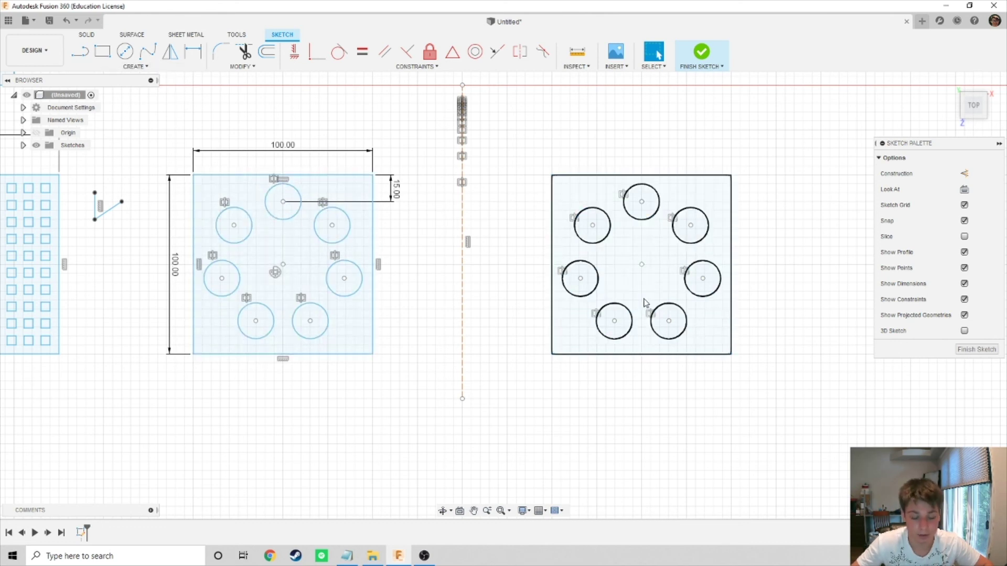
mouse_move(612, 322)
middle_down()
mouse_move(704, 331)
mouse_move(734, 317)
middle_up()
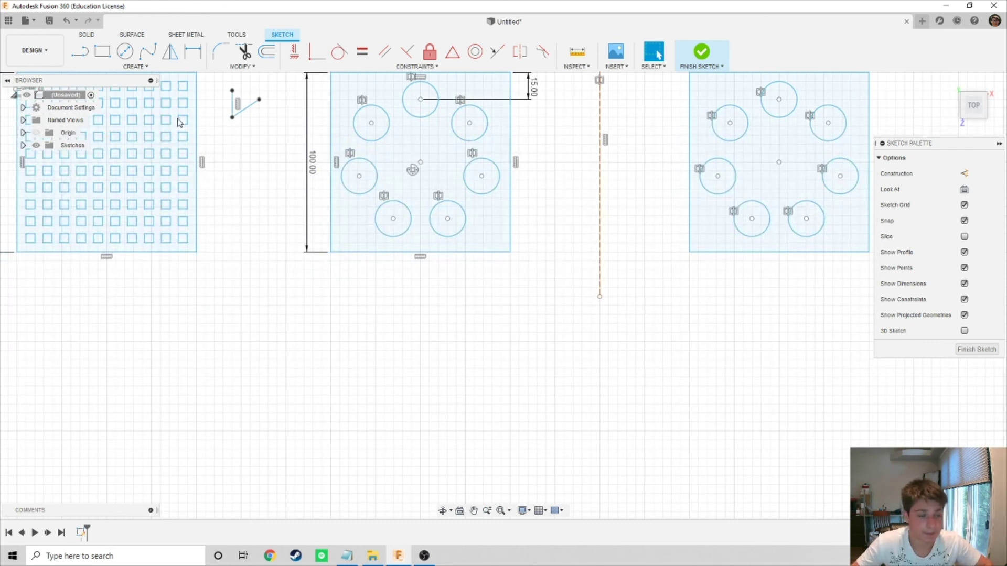
click(134, 66)
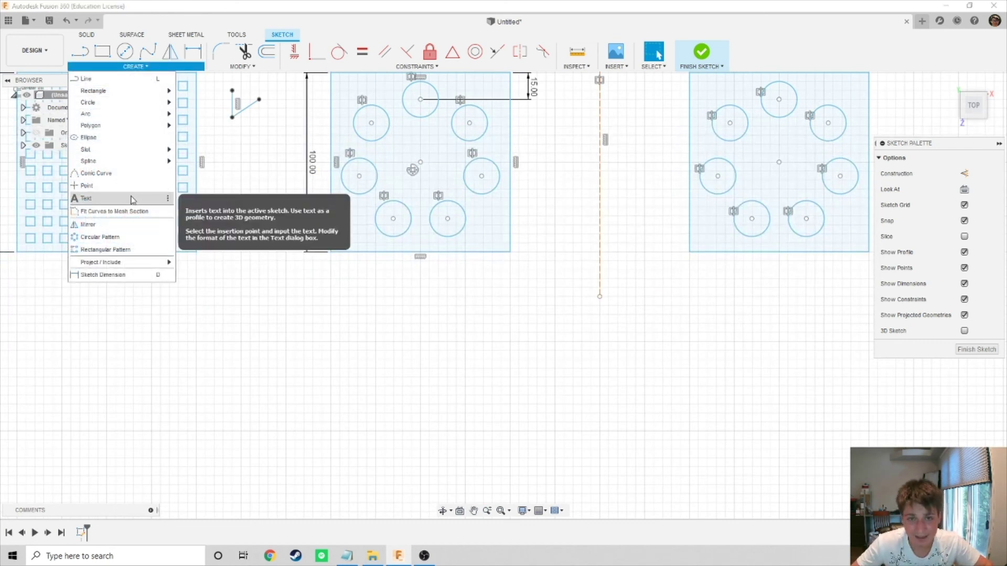
scroll(333, 283, up, 3)
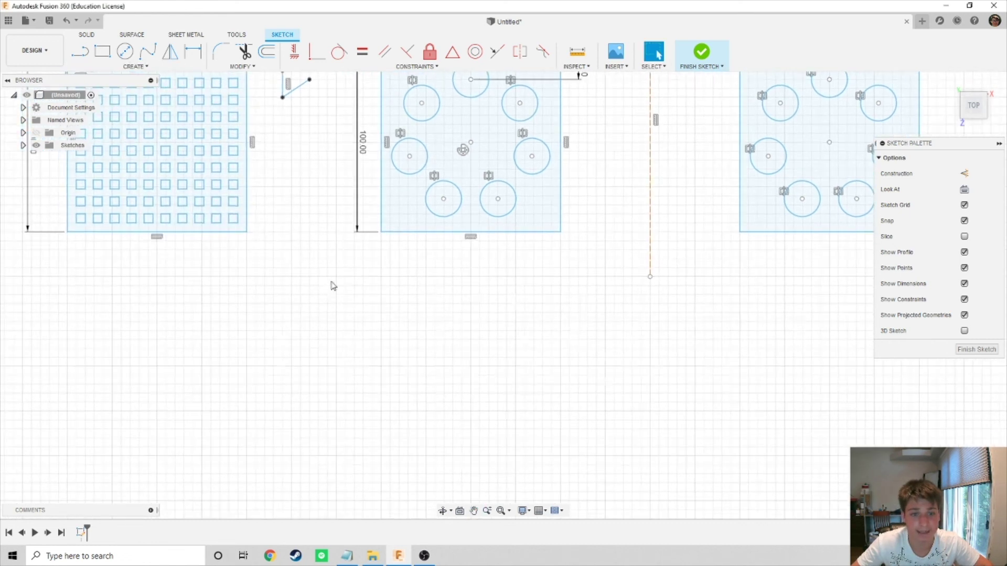
Draw a closed, eight-sided outline shaped like a block letter A with the Line tool in the empty area below the circle-patterned square
scroll(333, 285, up, 3)
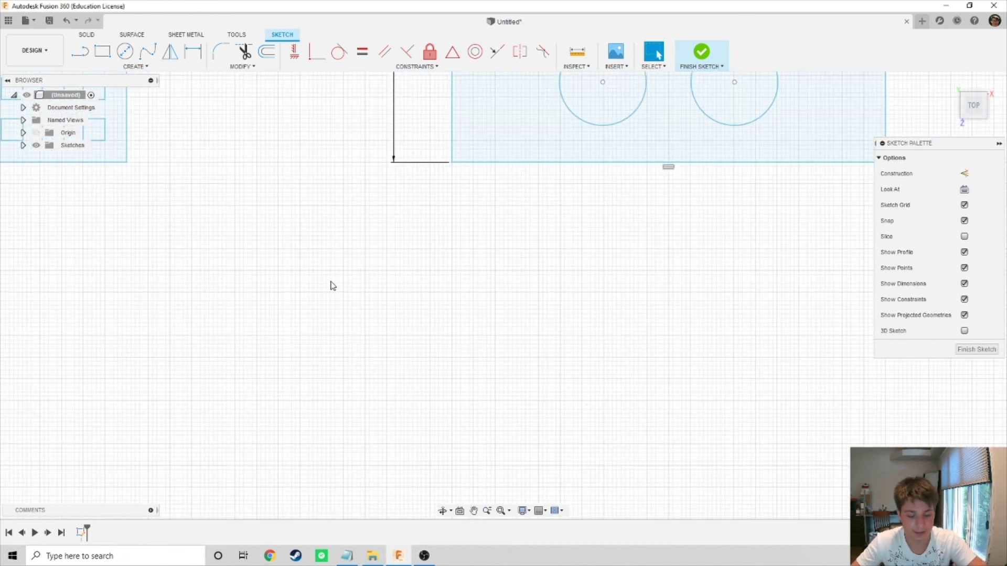
key(l)
click(367, 355)
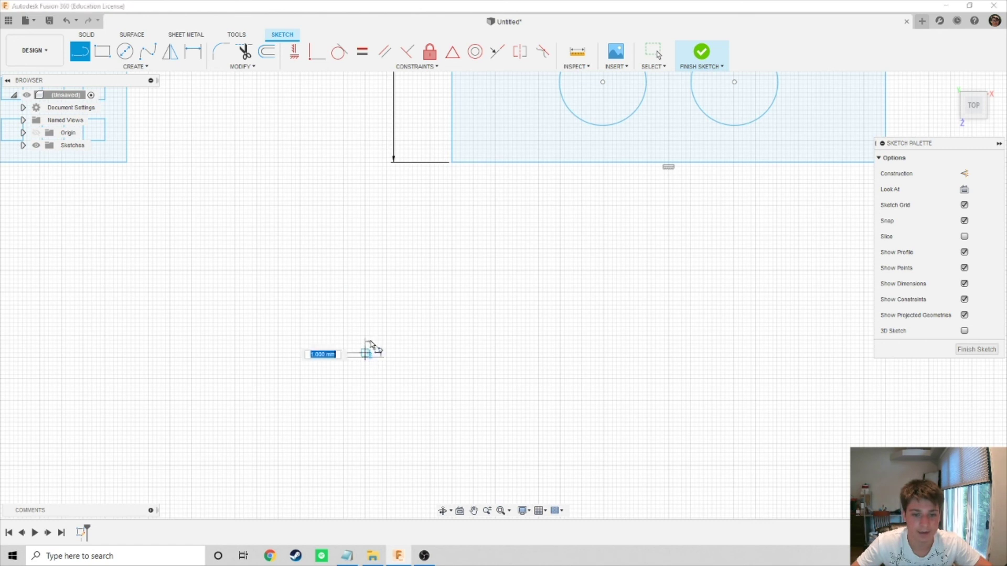
click(426, 244)
click(456, 245)
click(504, 358)
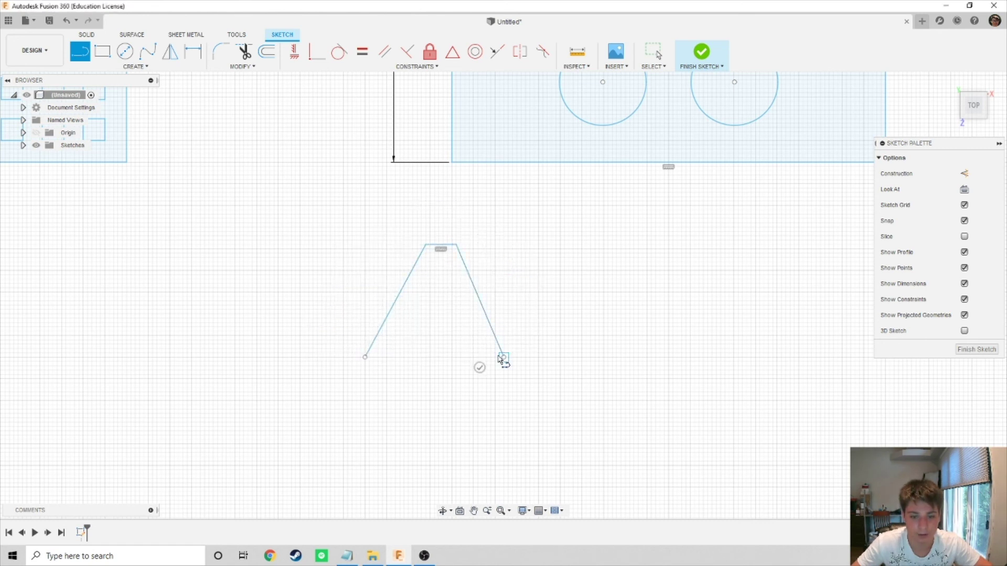
click(470, 357)
click(453, 314)
click(430, 314)
click(396, 357)
click(365, 357)
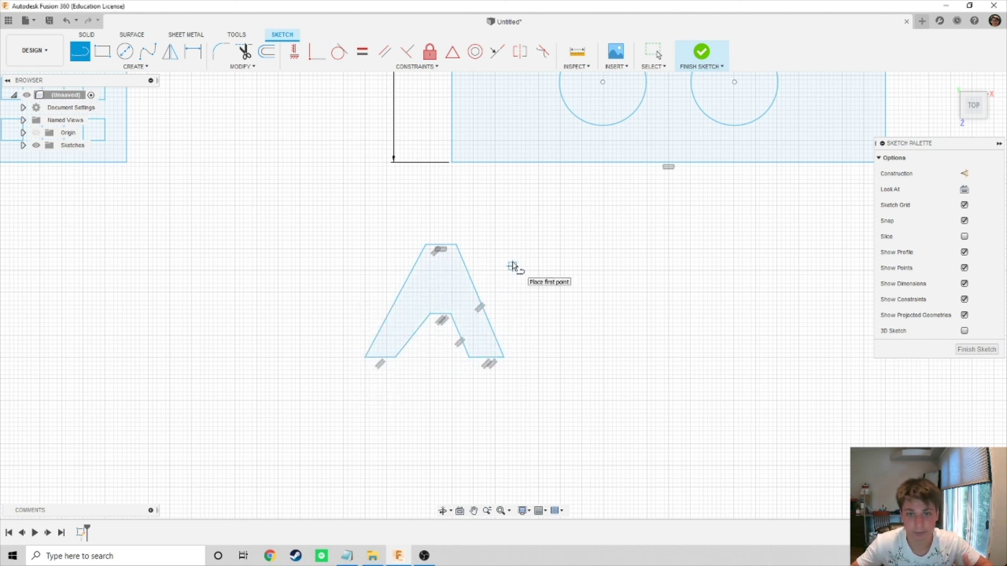
Add sketch text reading "Hello, World!" in the empty area to the right of the A-shaped outline
scroll(639, 284, down, 2)
middle_drag(633, 282, 436, 258)
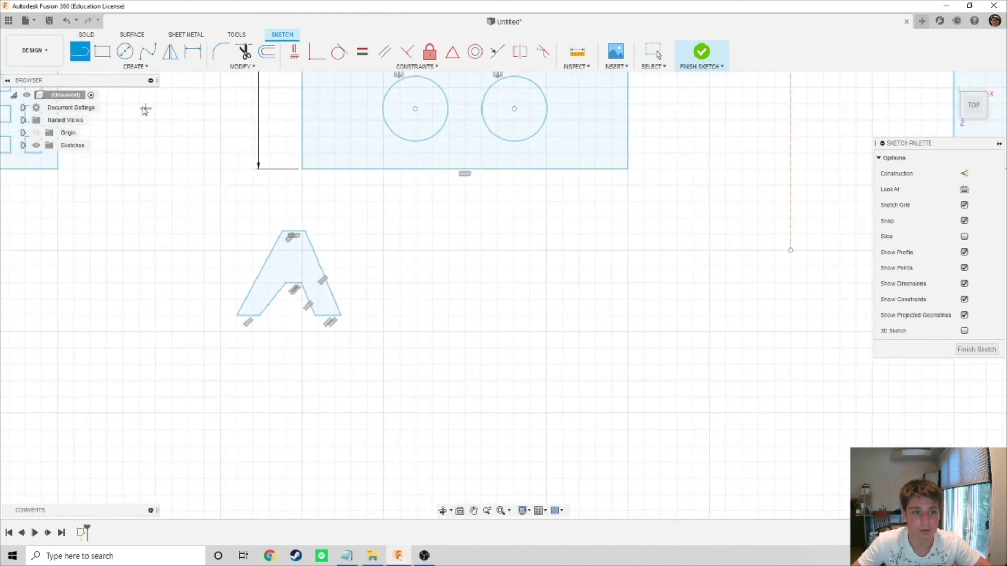
click(120, 67)
click(123, 198)
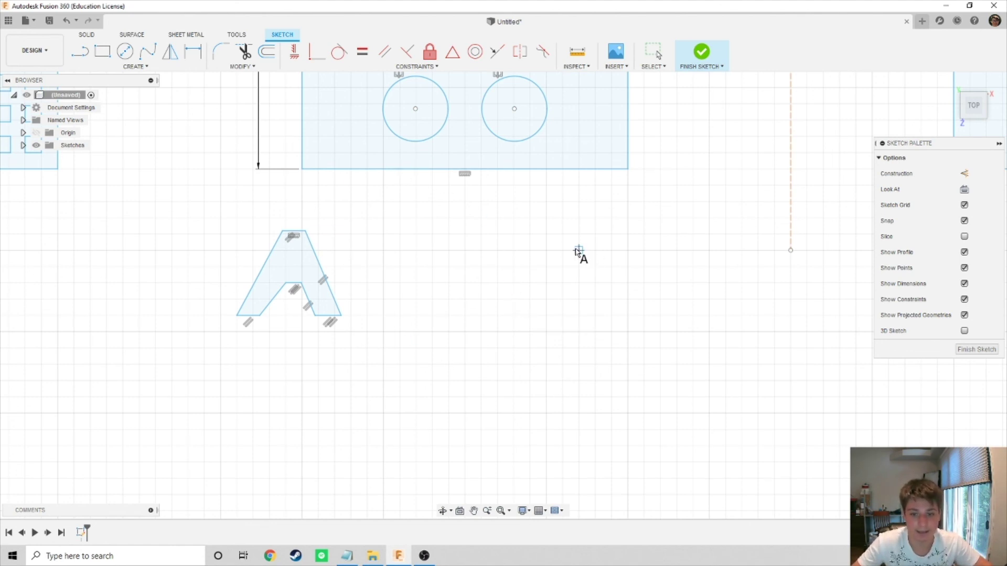
click(497, 299)
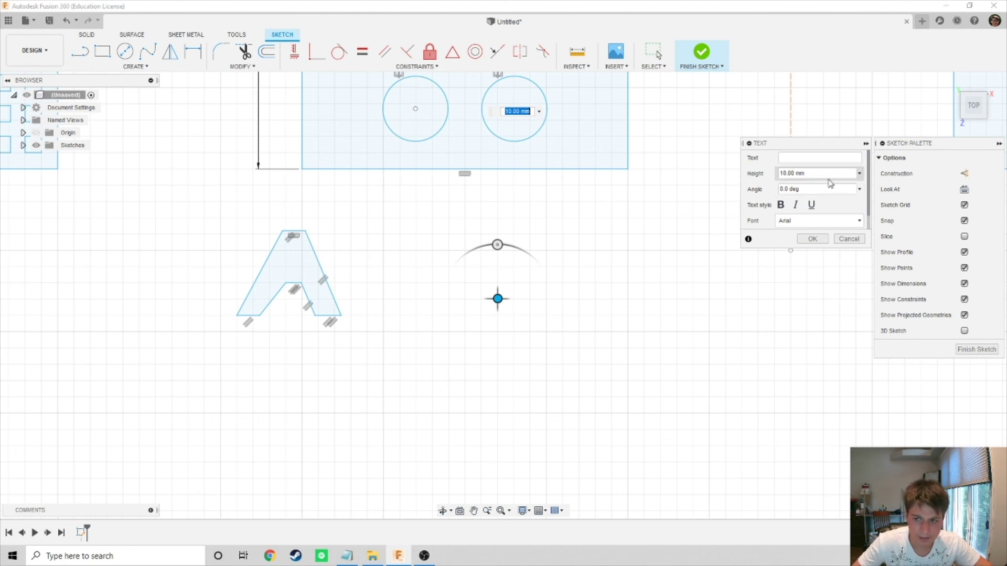
click(795, 159)
text(H)
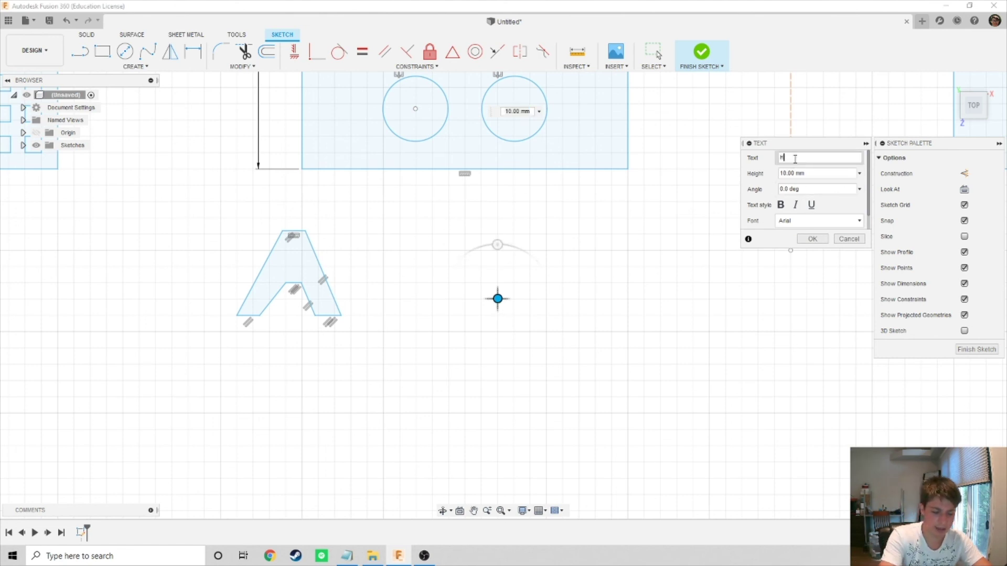
text(ello, Wo)
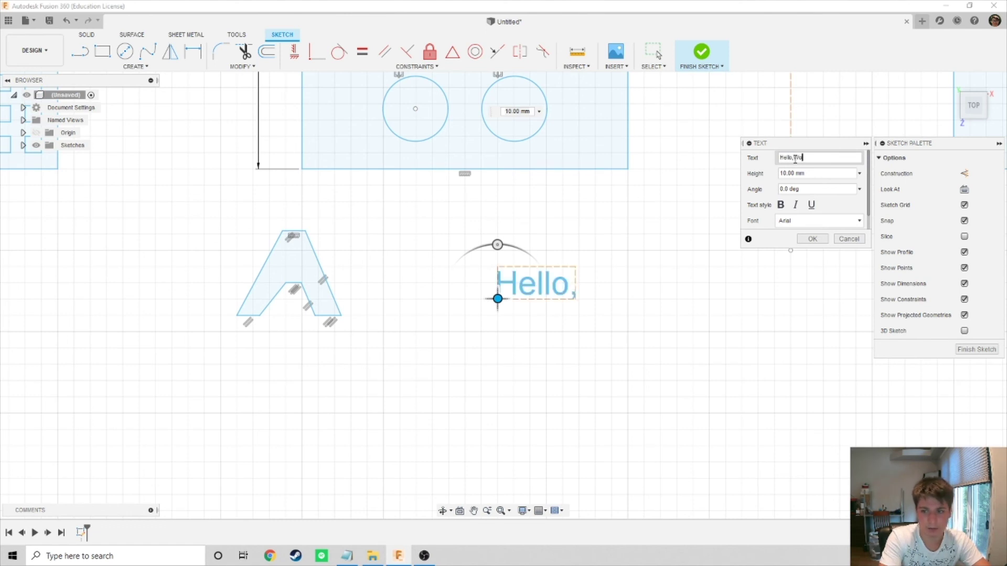
text(rld!)
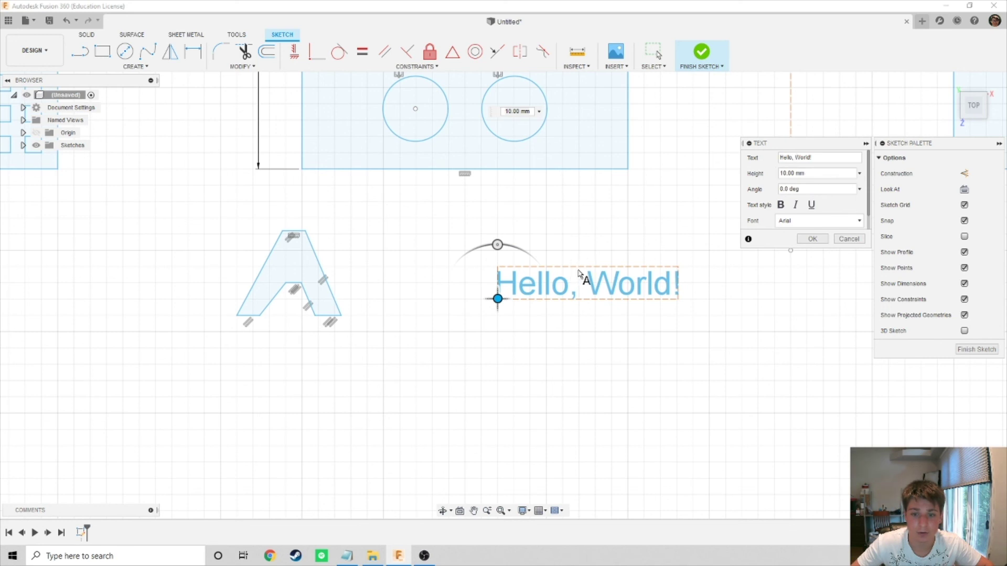
Set the height of the "Hello, World!" text to 15 mm
drag(807, 174, 757, 186)
click(800, 174)
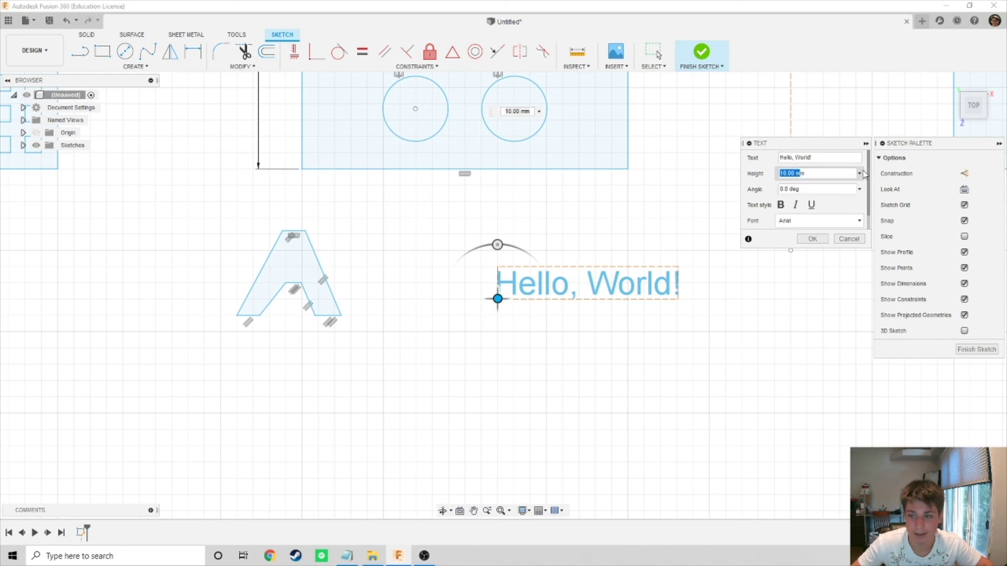
text(15m)
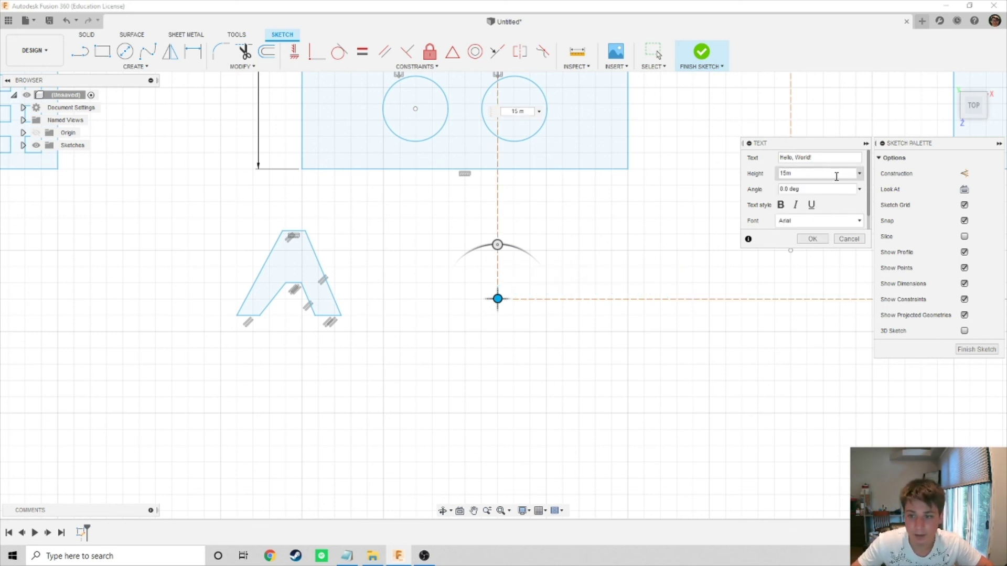
text(m)
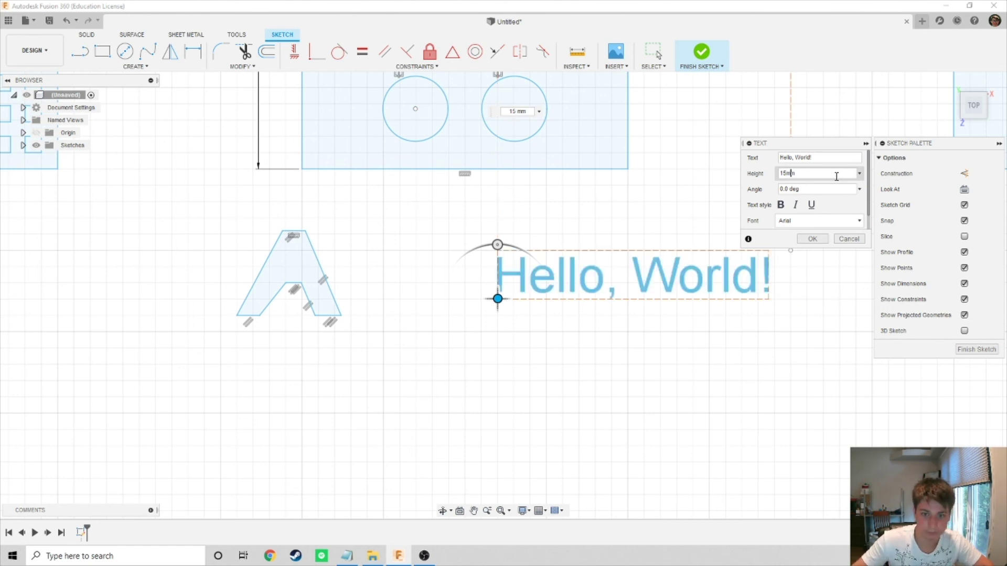
Move the "Hello, World!" text slightly closer to the A-shaped outline, keeping it horizontal, and finish the text
mouse_move(498, 245)
mouse_down()
mouse_move(451, 257)
mouse_move(501, 243)
mouse_move(510, 229)
mouse_move(497, 231)
mouse_up()
scroll(845, 197, down, 1)
scroll(850, 194, up, 1)
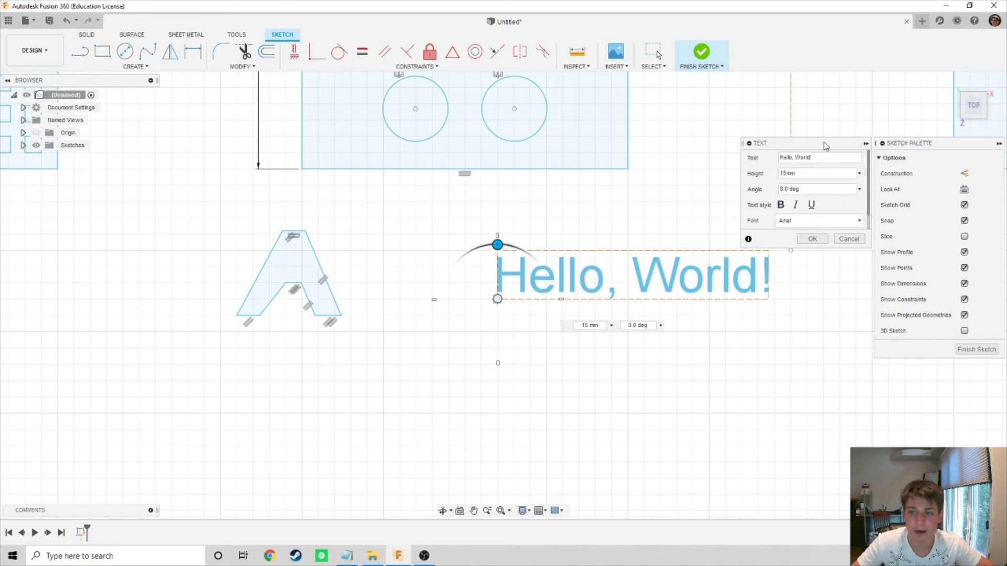
drag(495, 296, 522, 312)
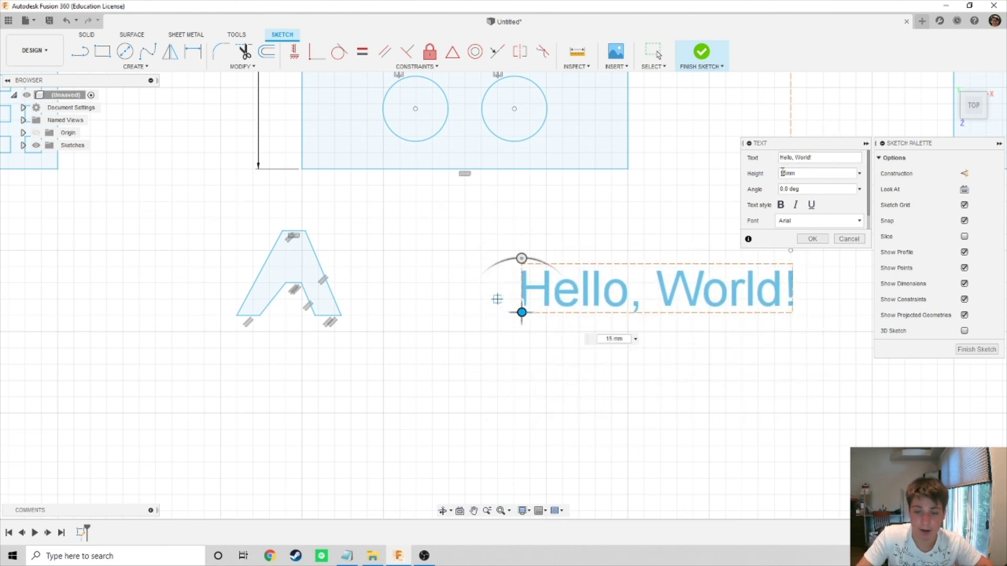
drag(522, 313, 465, 302)
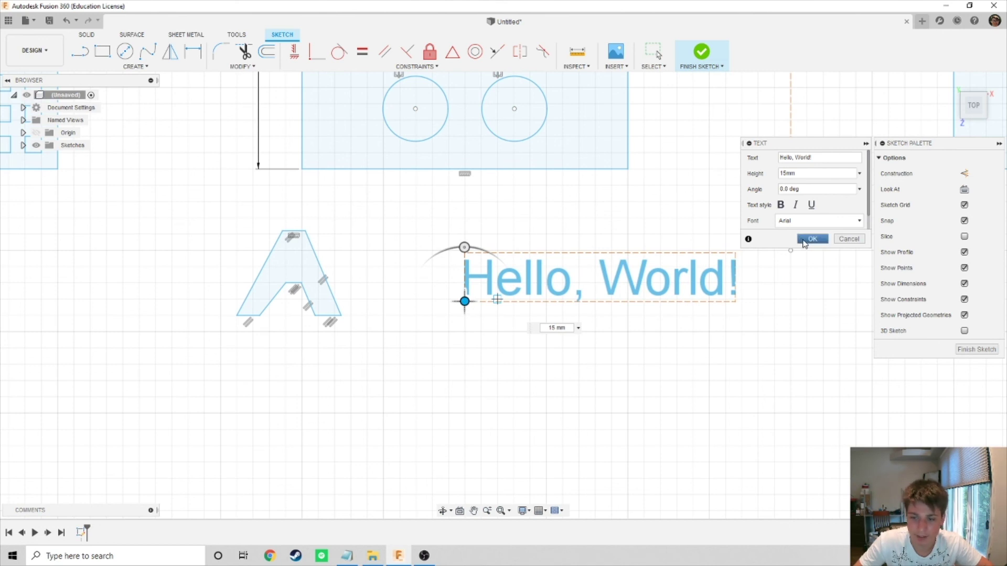
click(811, 239)
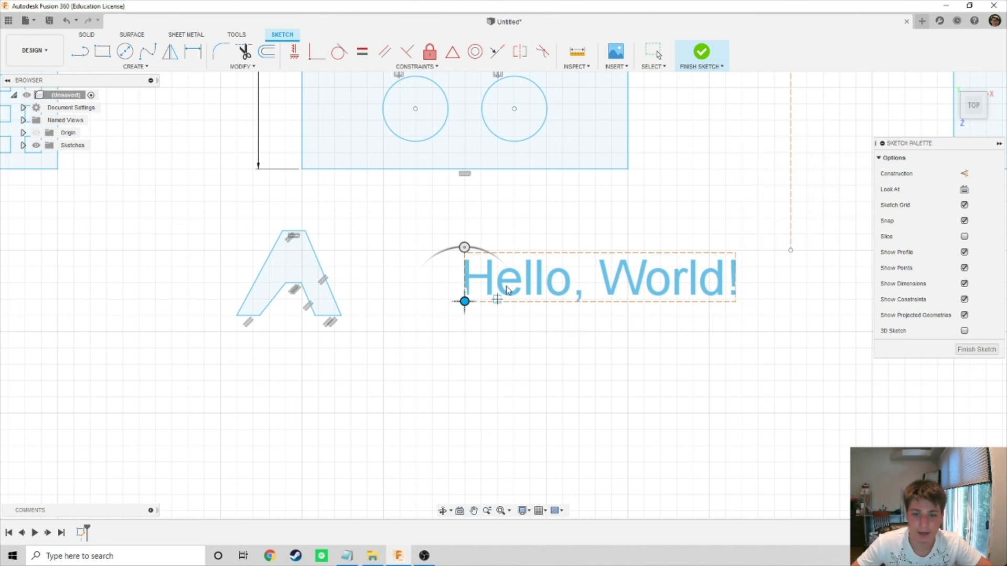
scroll(611, 293, up, 4)
scroll(405, 313, down, 3)
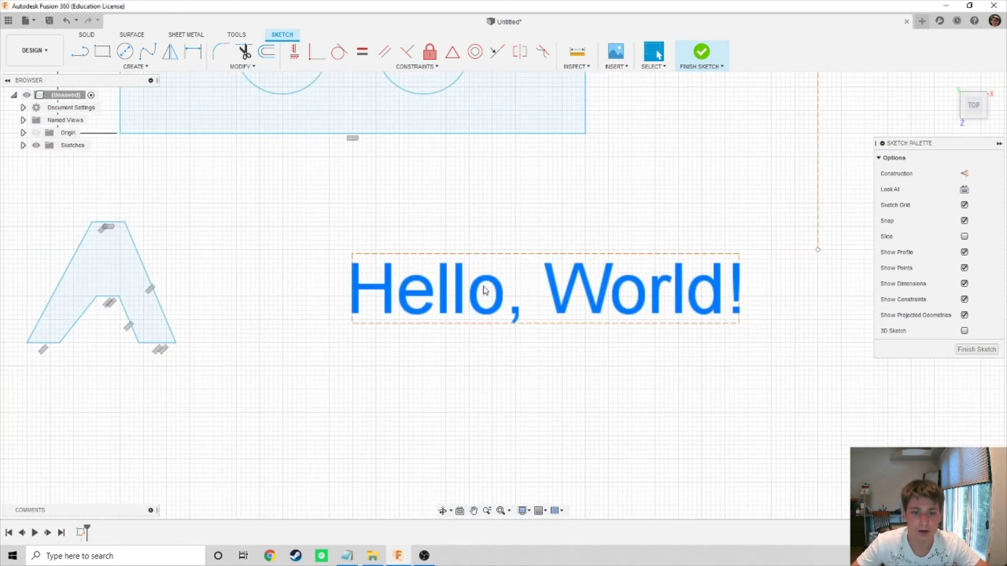